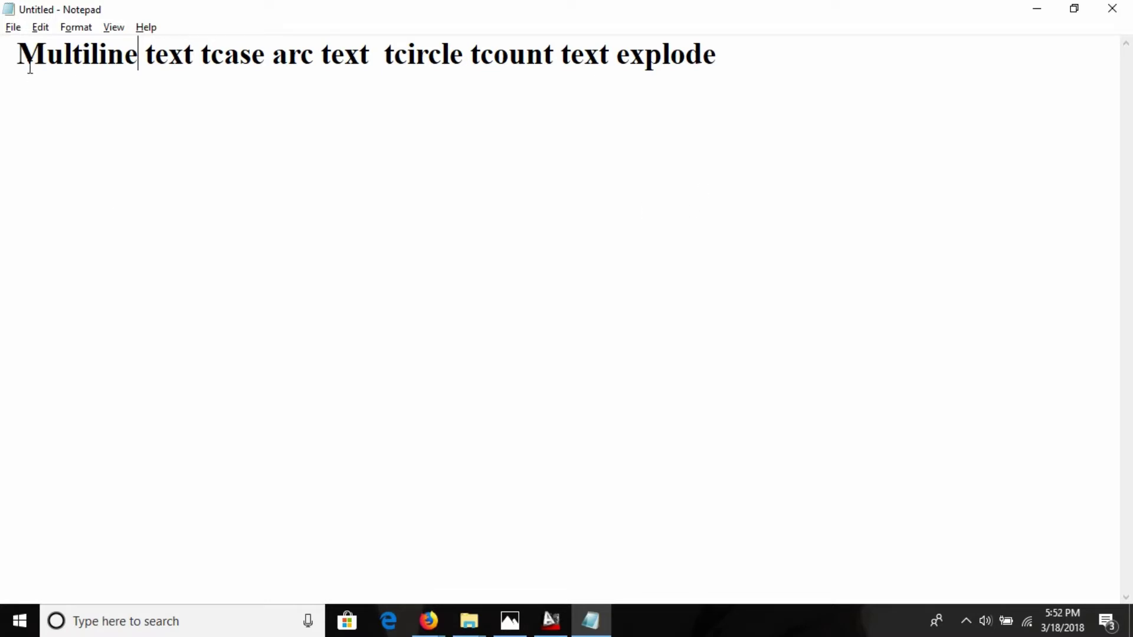
Drag across the words 'Multiline text' at the start of the Notepad topic list to select them
{"action": "mouse_move", "coordinate": [8, 46]}
{"action": "left_mouse_down"}
{"action": "mouse_move", "coordinate": [194, 59]}
{"action": "mouse_move", "coordinate": [16, 53]}
{"action": "left_mouse_up"}
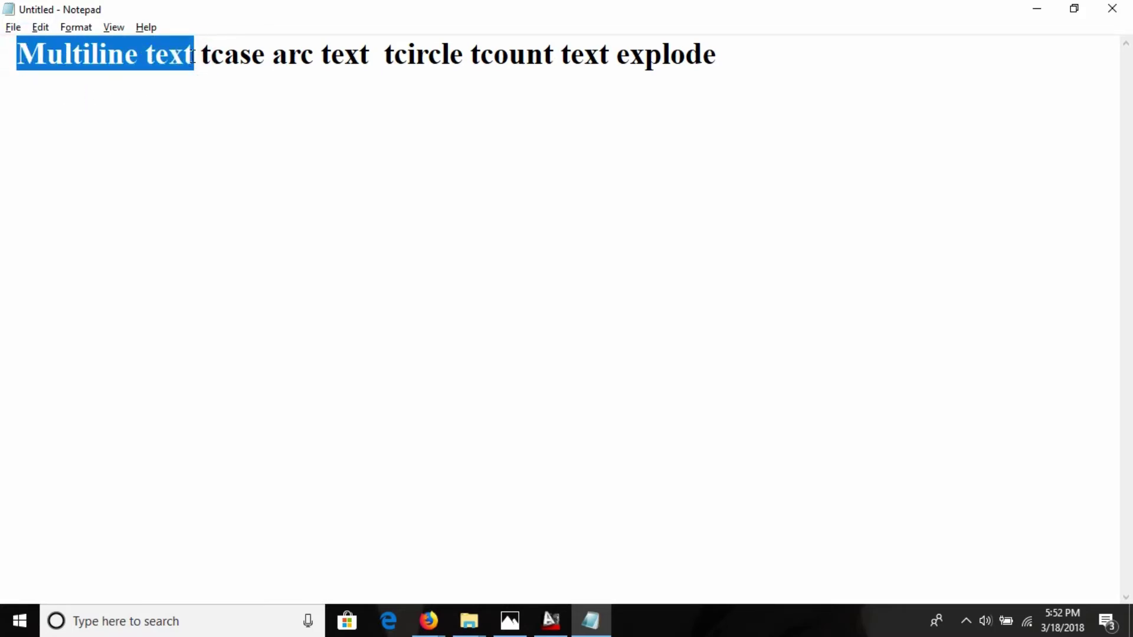
{"action": "left_click_drag", "start_coordinate": [190, 54], "coordinate": [18, 44]}
Back in AutoCAD, erase every line in the drawing
{"action": "key", "text": "alt+Tab"}
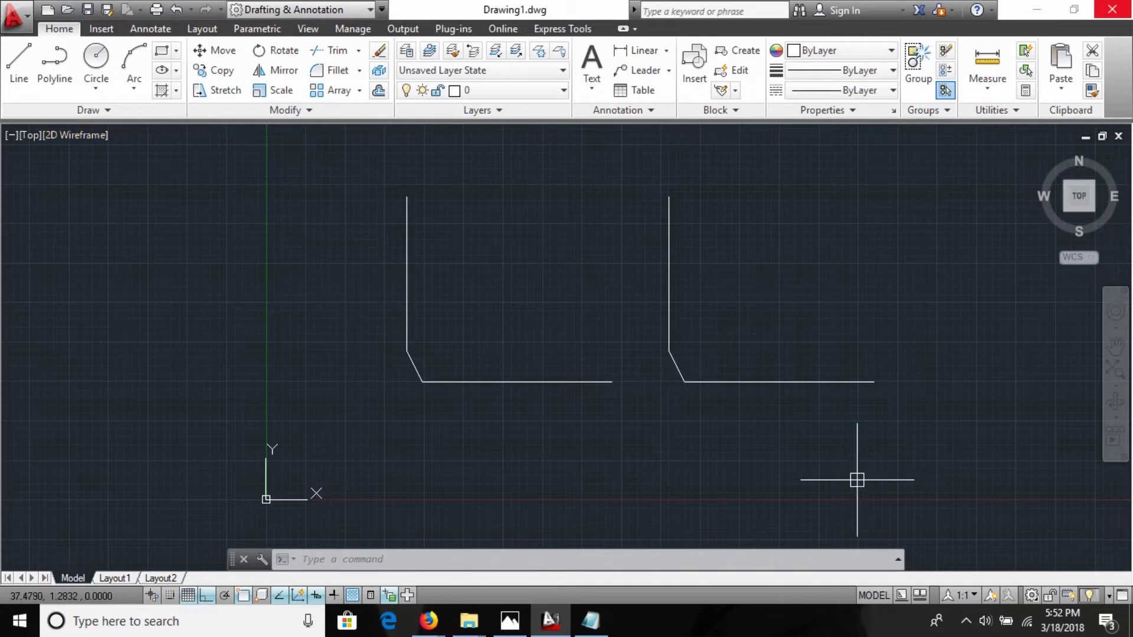
{"action": "key", "text": "ctrl+a"}
{"action": "key", "text": "Delete"}
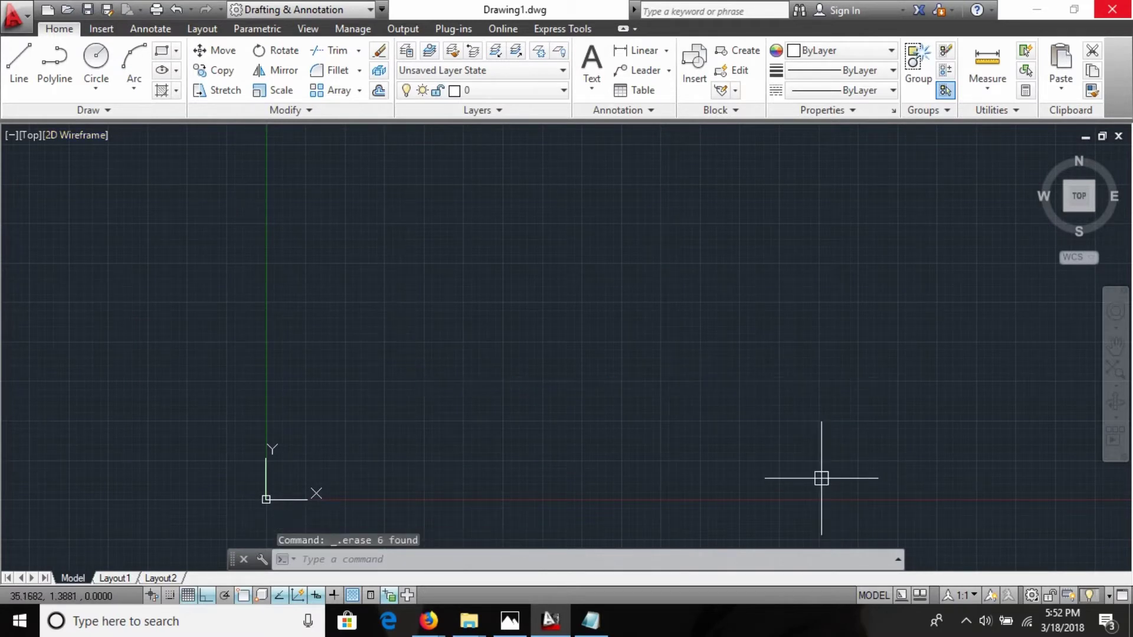
Start MTEXT and define a wide text box across the empty drawing
{"action": "type", "text": "mt"}
{"action": "key", "text": "Return"}
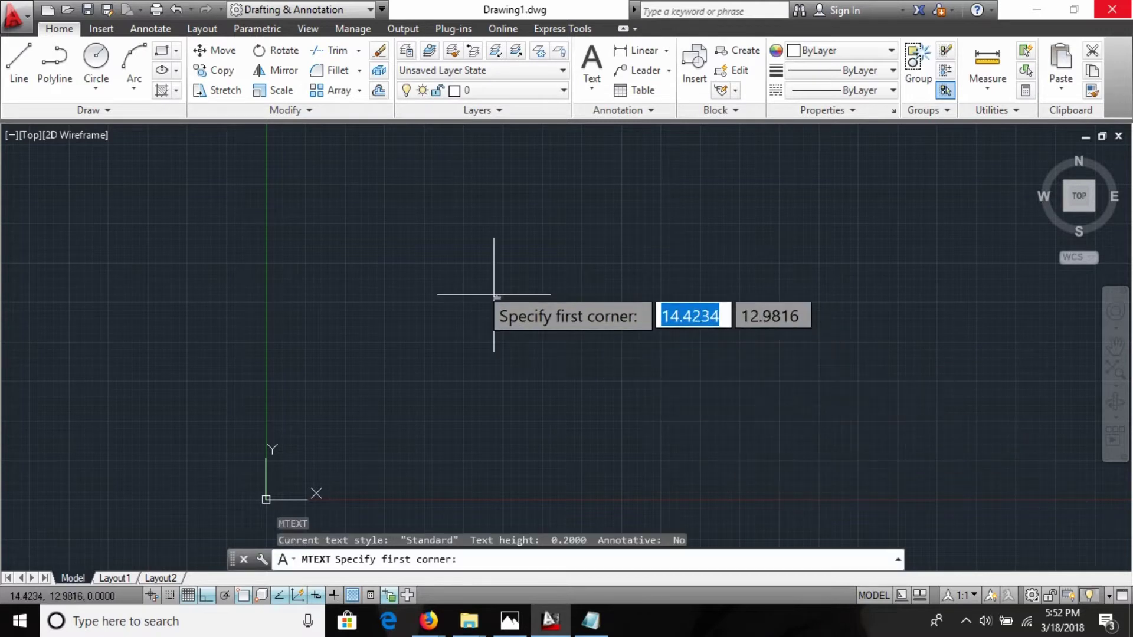
{"action": "left_click", "coordinate": [300, 242]}
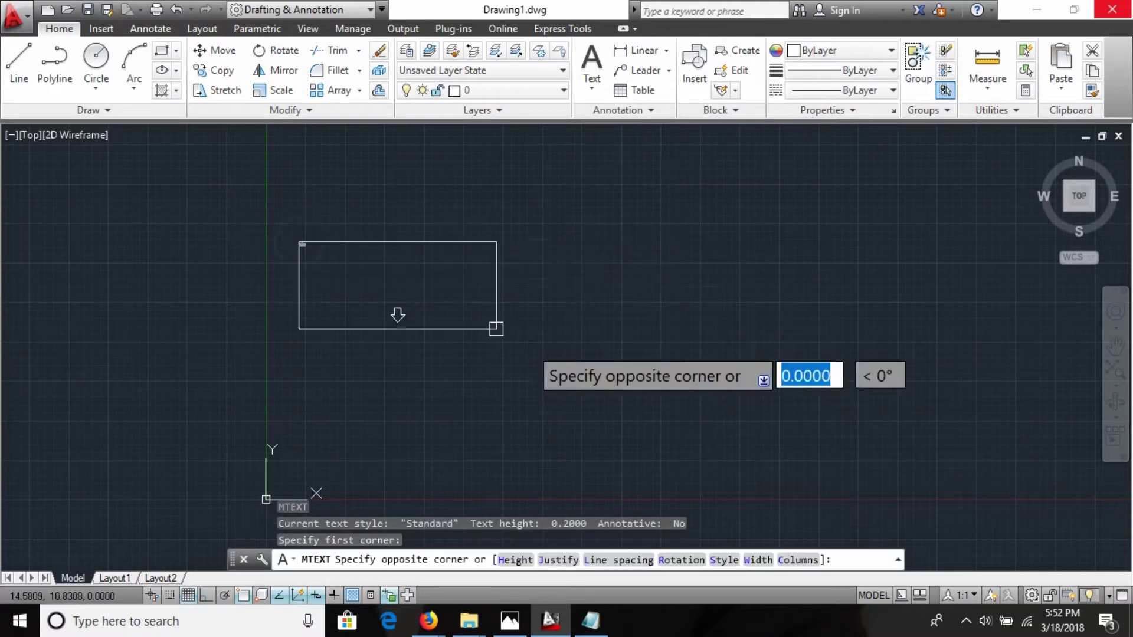
{"action": "left_click", "coordinate": [855, 405]}
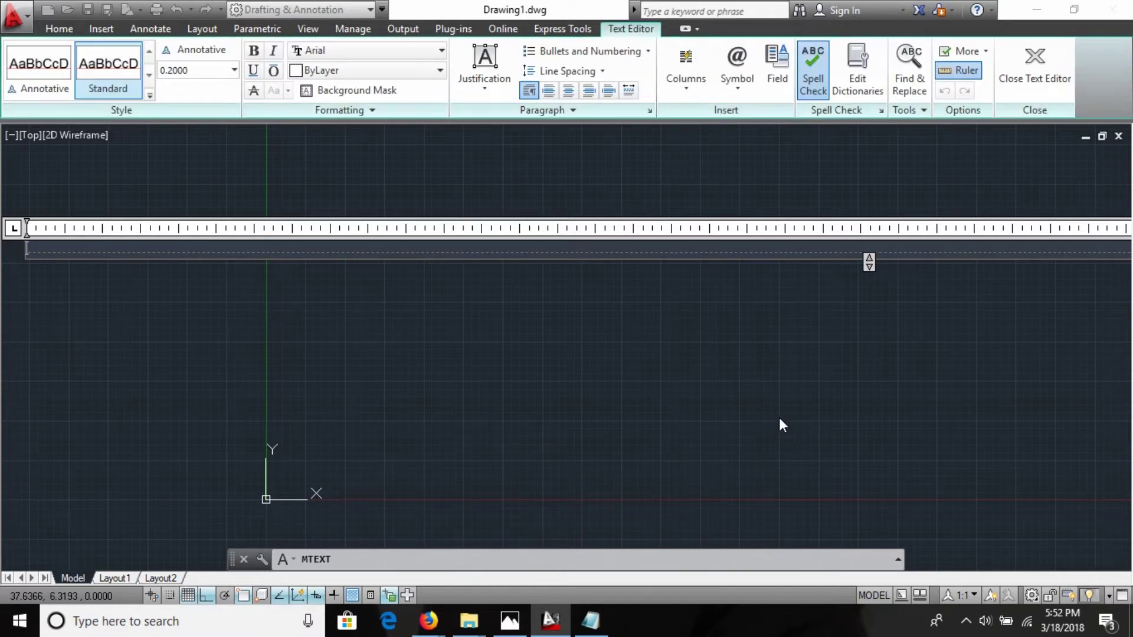
Type the greeting introducing the instructor, ending 'teach you AuotoCAD Classes'
{"action": "type", "text": "Hello my de"}
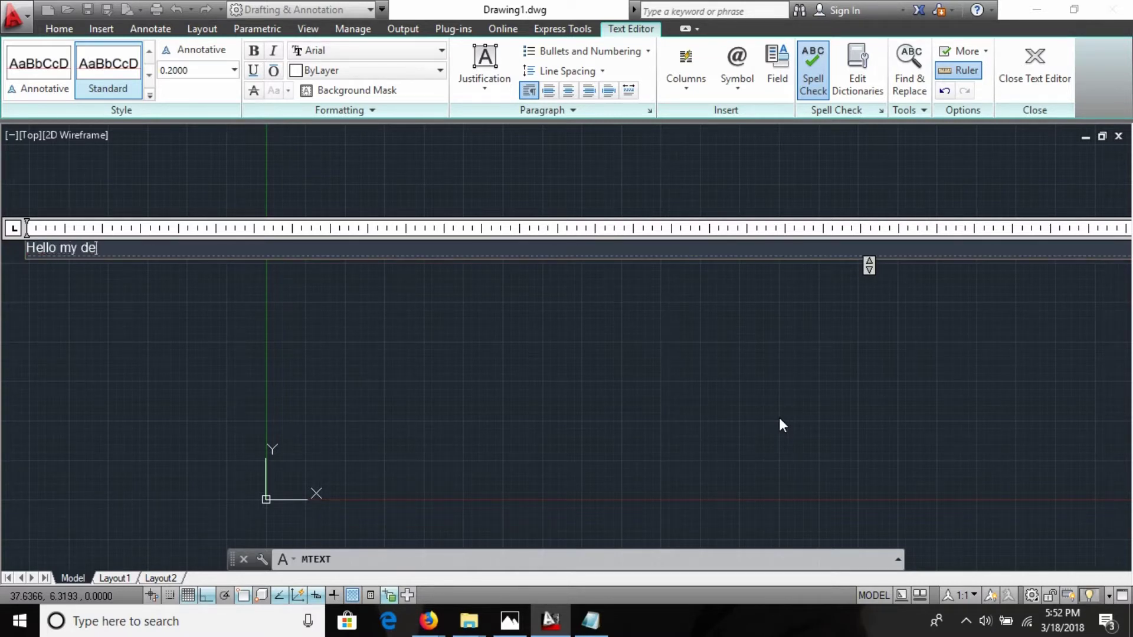
{"action": "type", "text": "ar friends this is "}
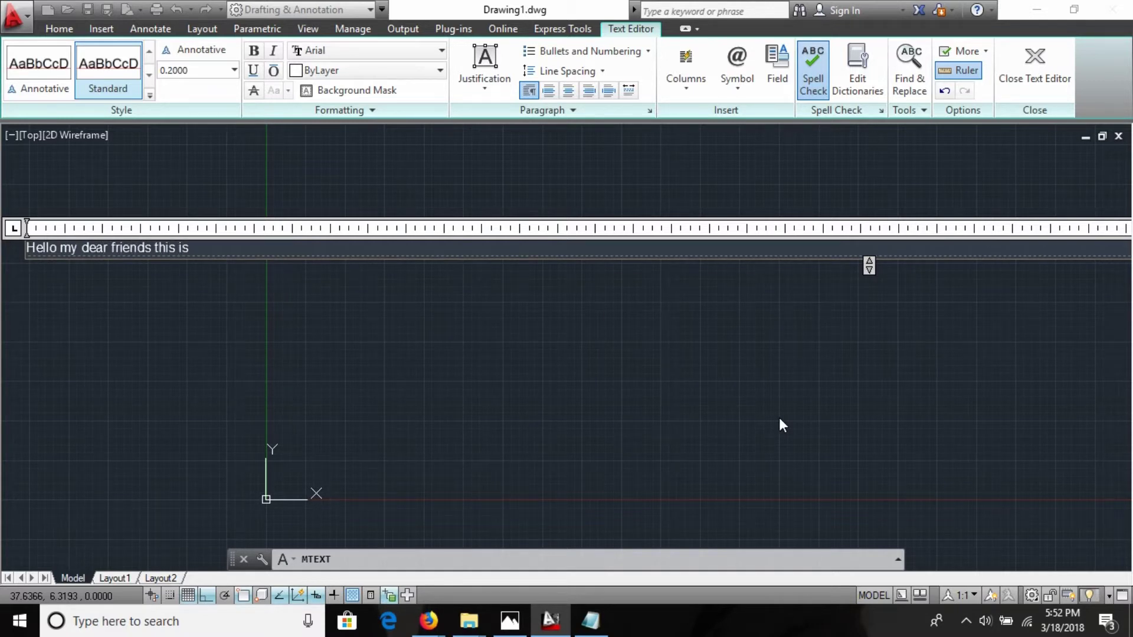
{"action": "type", "text": "prasad sir"}
{"action": "key", "text": "Return"}
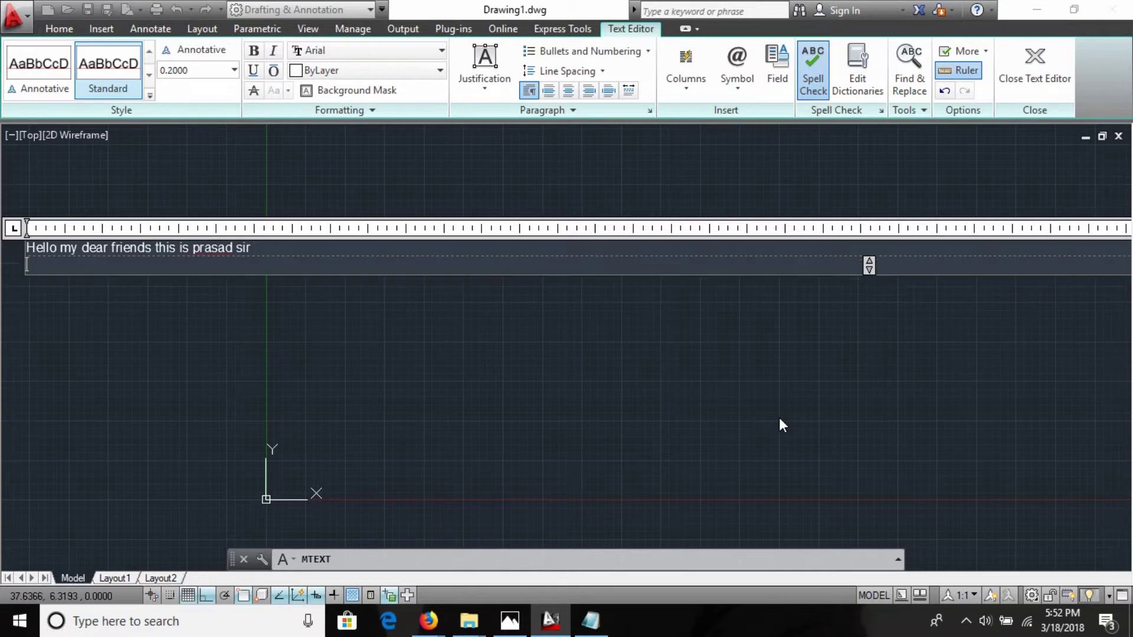
{"action": "key", "text": "Return"}
{"action": "key", "text": "BackSpace"}
{"action": "key", "text": "BackSpace"}
{"action": "type", "text": "a"}
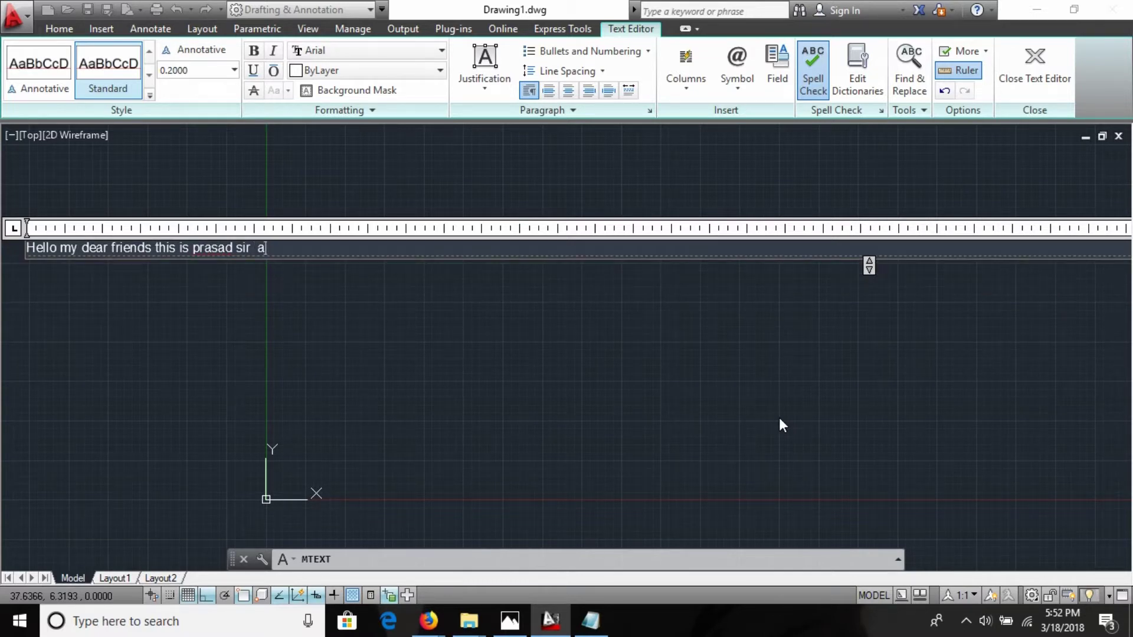
{"action": "type", "text": "nd i am"}
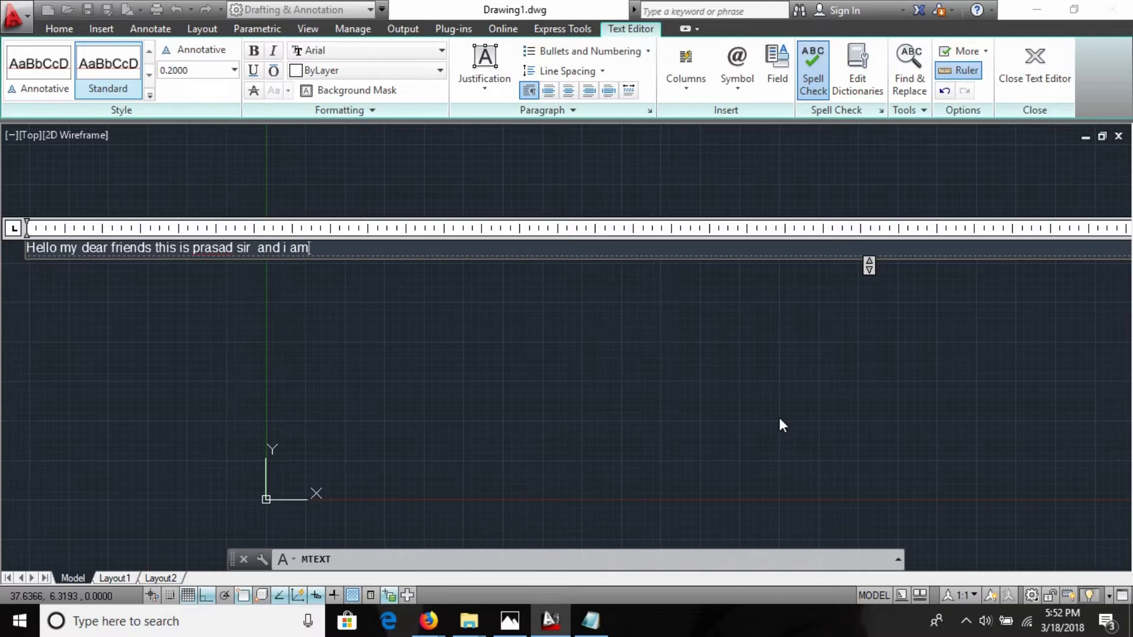
{"action": "type", "text": " goo"}
{"action": "type", "text": "ing to tea"}
{"action": "type", "text": "c"}
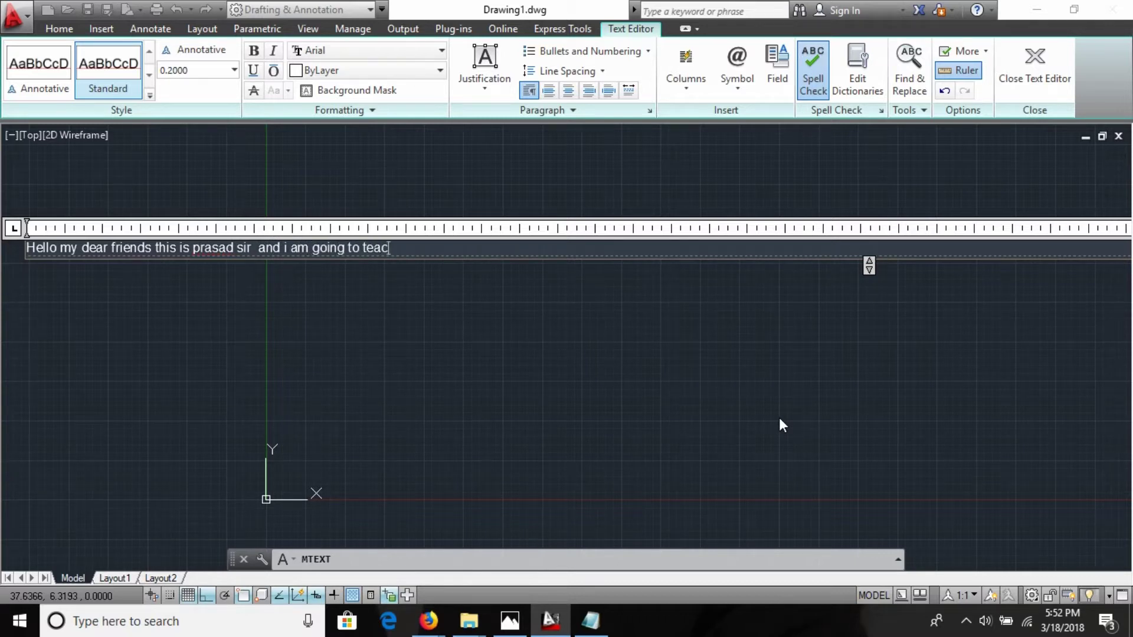
{"action": "type", "text": "h you Auoto"}
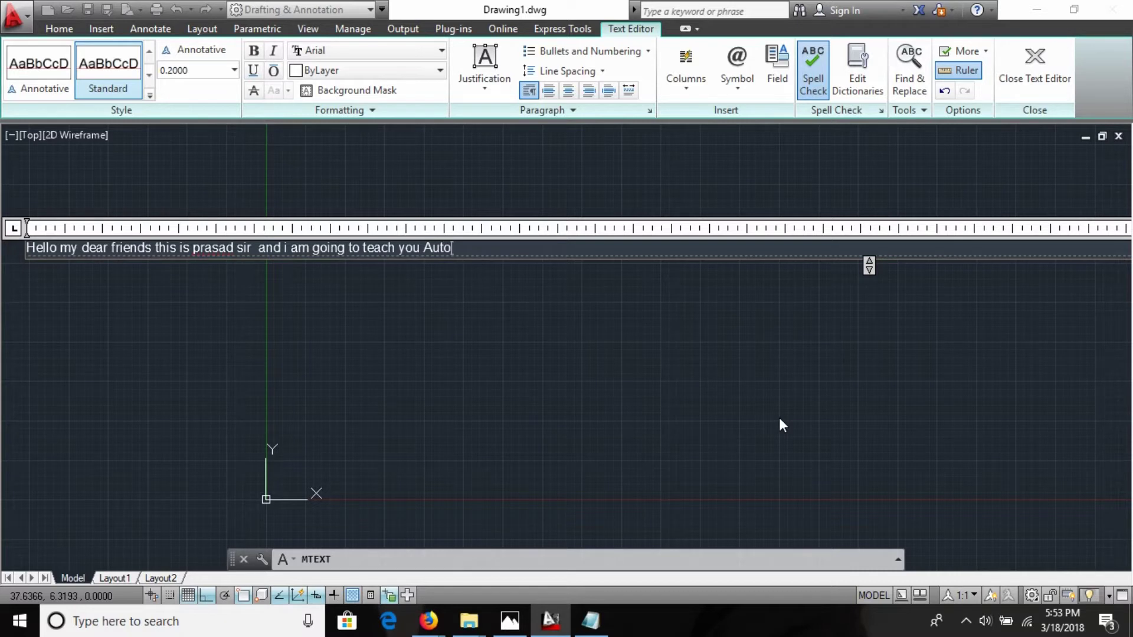
{"action": "type", "text": "CAD Classes"}
{"action": "key", "text": "Return"}
{"action": "key", "text": "Return"}
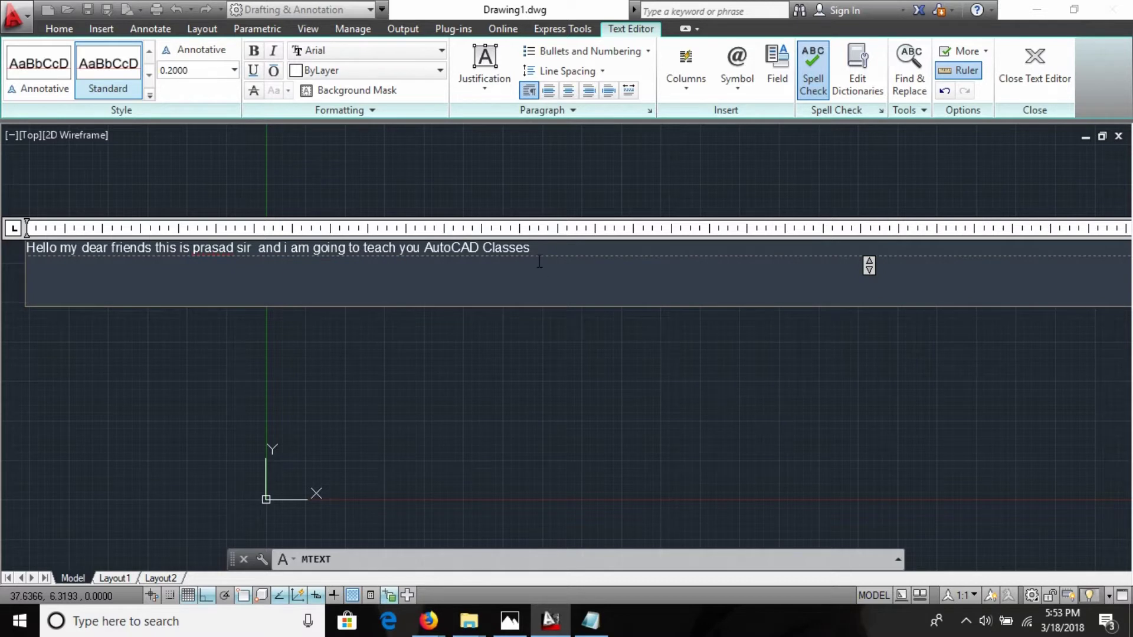
Set the greeting's text height to 1.5 and close the text editor
{"action": "left_click_drag", "start_coordinate": [538, 250], "coordinate": [27, 247]}
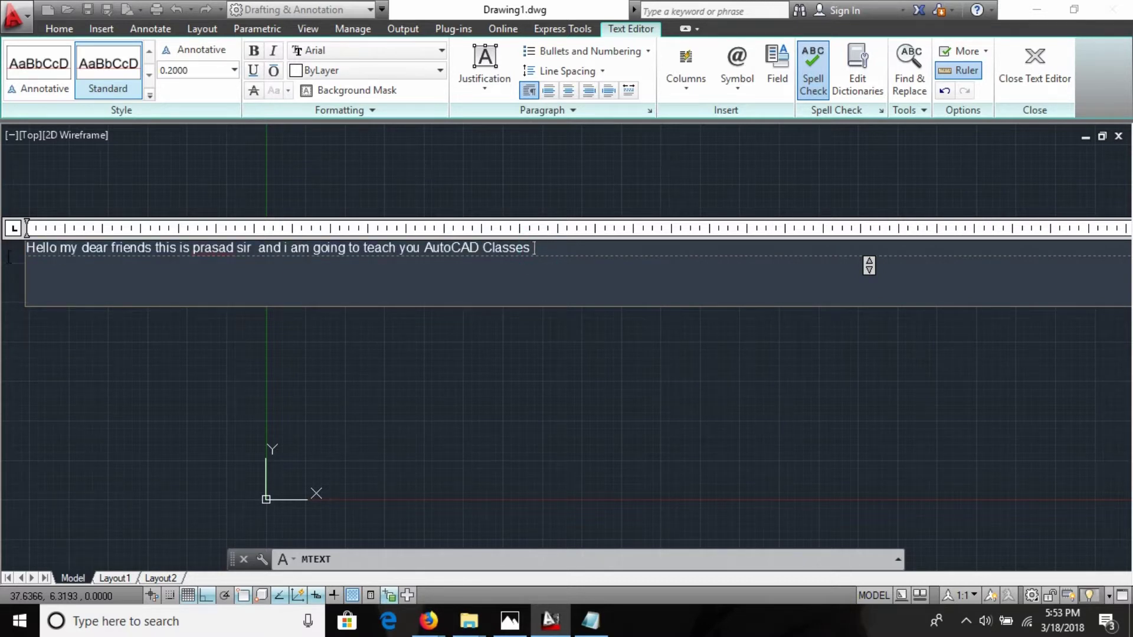
{"action": "left_click", "coordinate": [195, 70]}
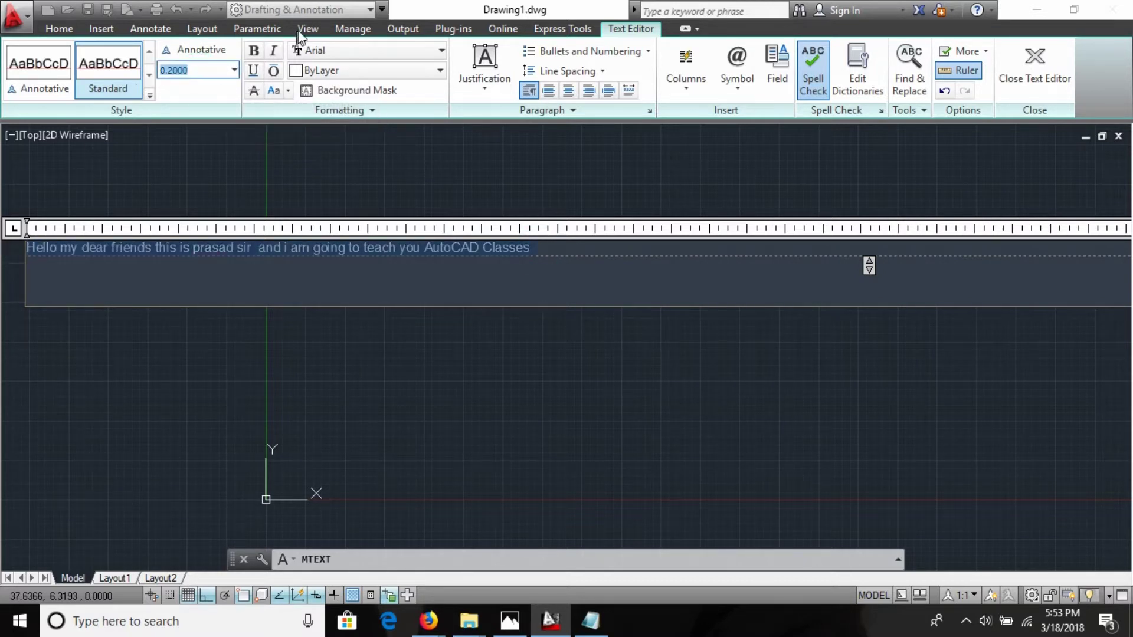
{"action": "type", "text": "1.5"}
{"action": "key", "text": "Return"}
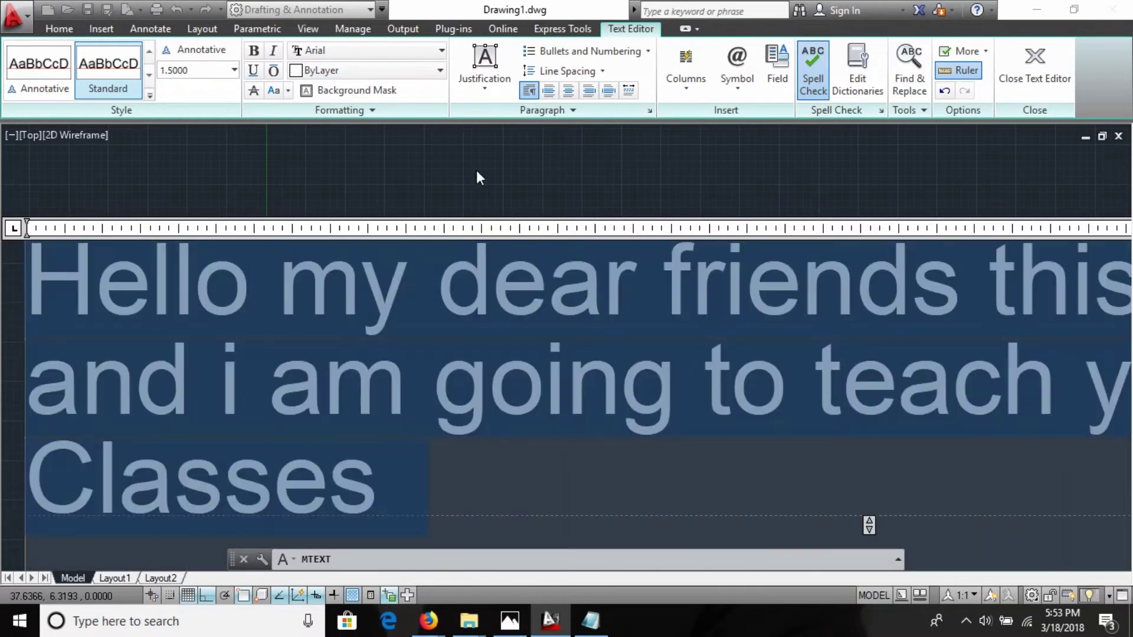
{"action": "left_click", "coordinate": [1047, 82]}
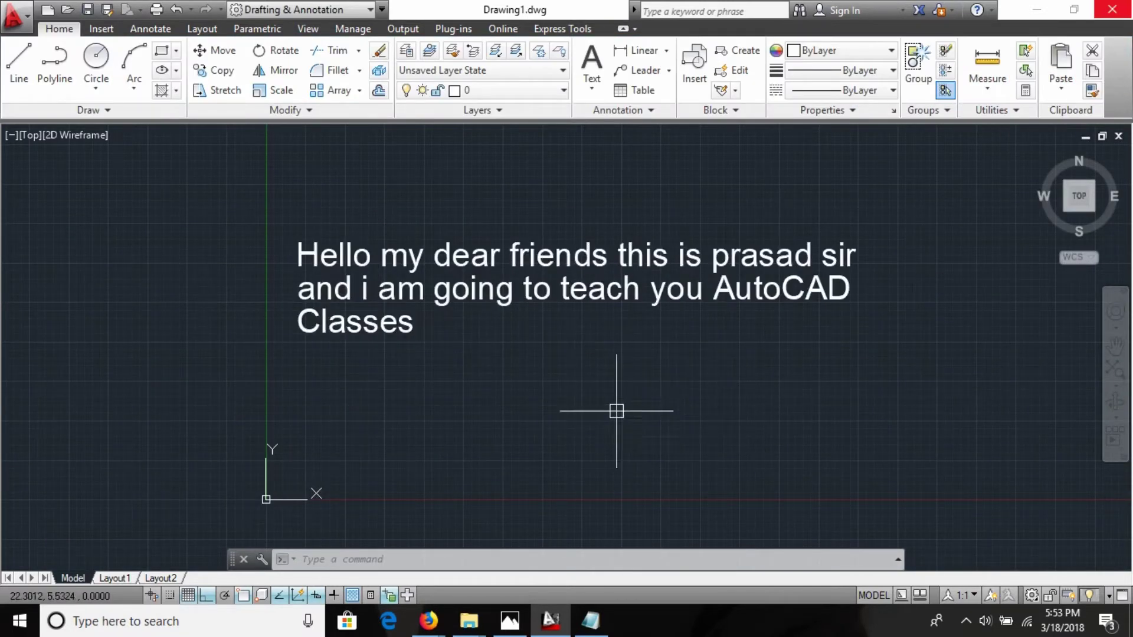
{"action": "scroll", "coordinate": [589, 374], "scroll_direction": "up", "scroll_amount": 1}
{"action": "scroll", "coordinate": [597, 374], "scroll_direction": "down", "scroll_amount": 1}
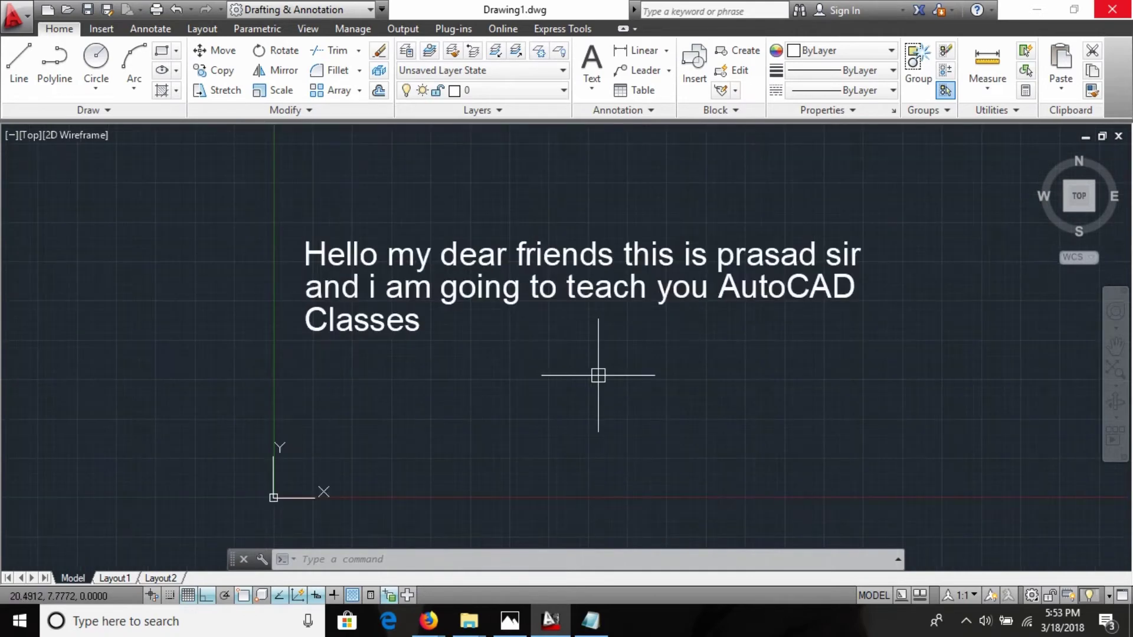
{"action": "middle_click_drag", "start_coordinate": [596, 374], "coordinate": [425, 308]}
{"action": "key", "text": "alt+Tab"}
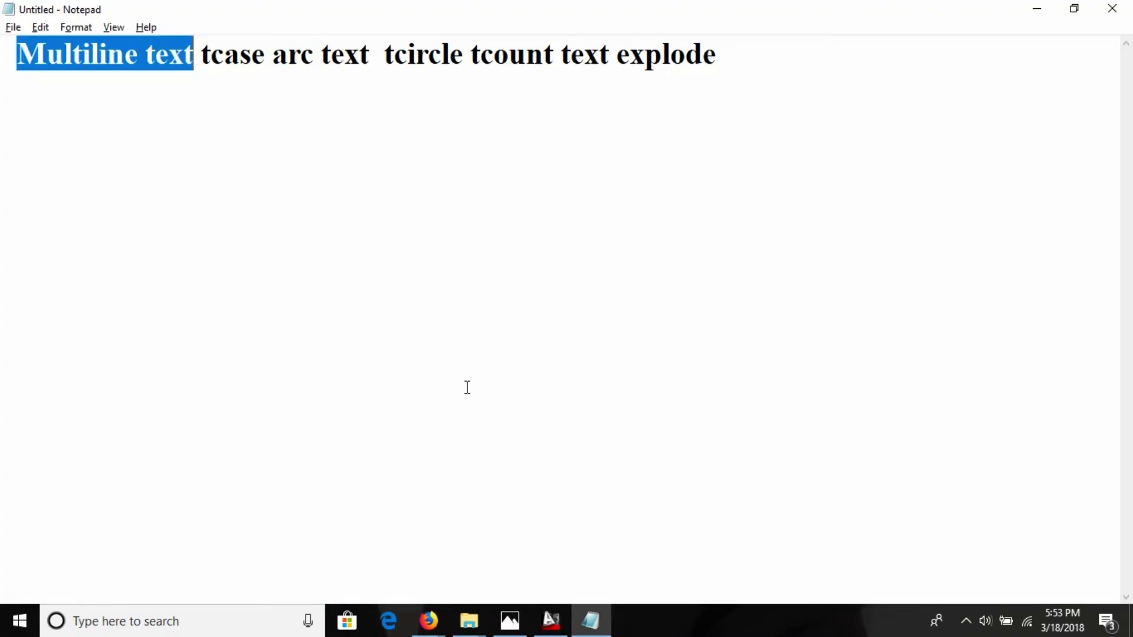
{"action": "key", "text": "alt+Tab"}
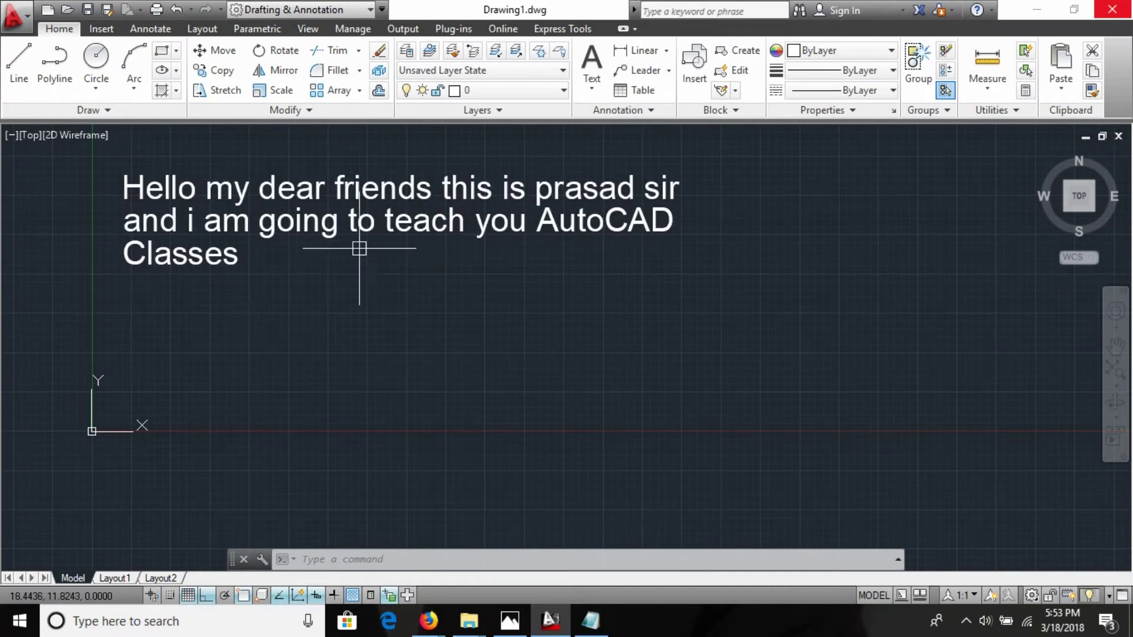
{"action": "key", "text": "alt+Tab"}
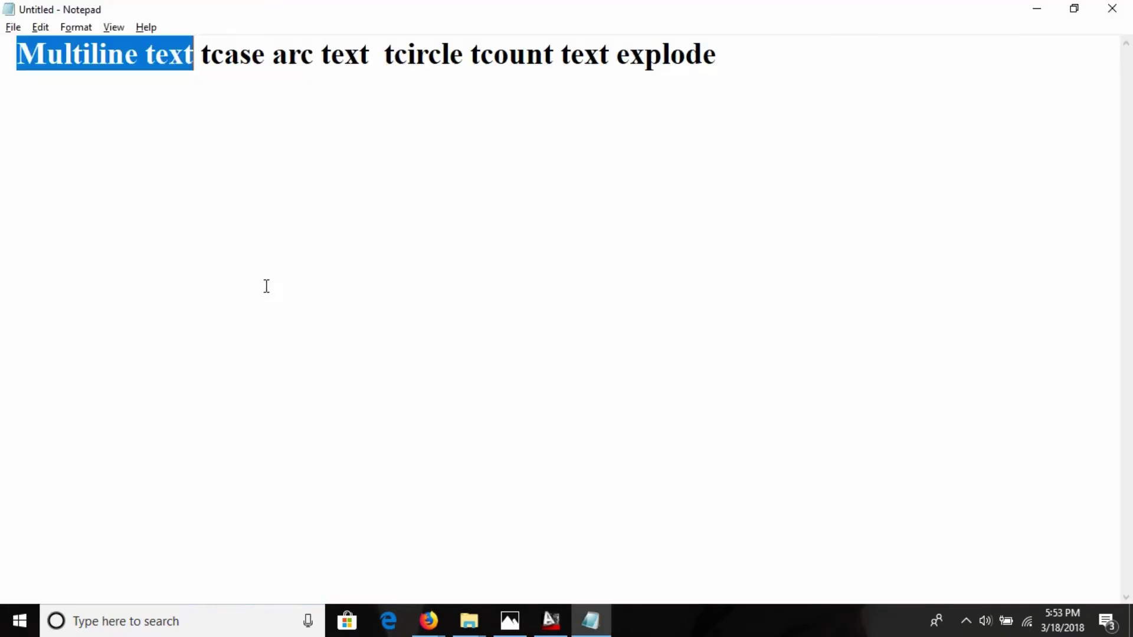
{"action": "key", "text": "alt+Tab"}
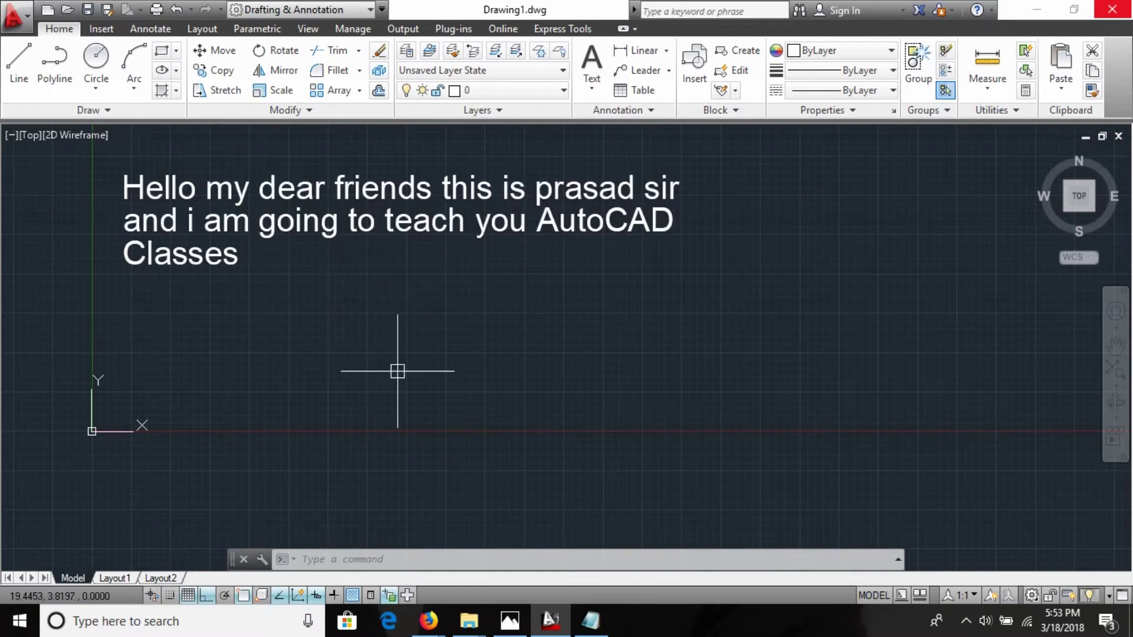
Convert the greeting text to UPPERCASE with TCASE
{"action": "type", "text": "tcase"}
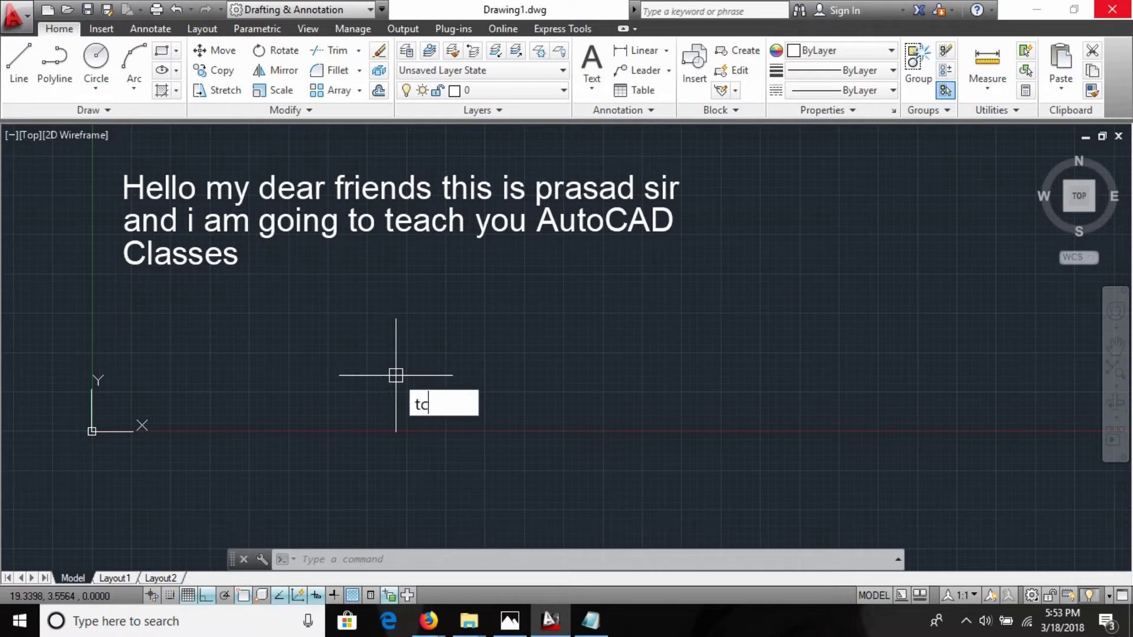
{"action": "key", "text": "Return"}
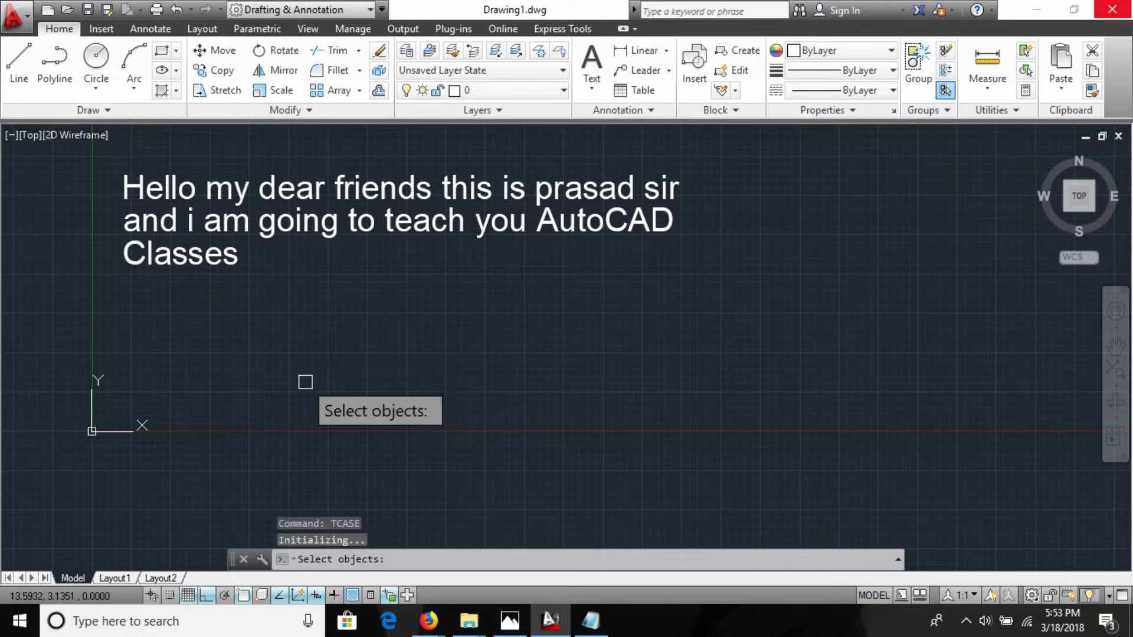
{"action": "left_click", "coordinate": [252, 224]}
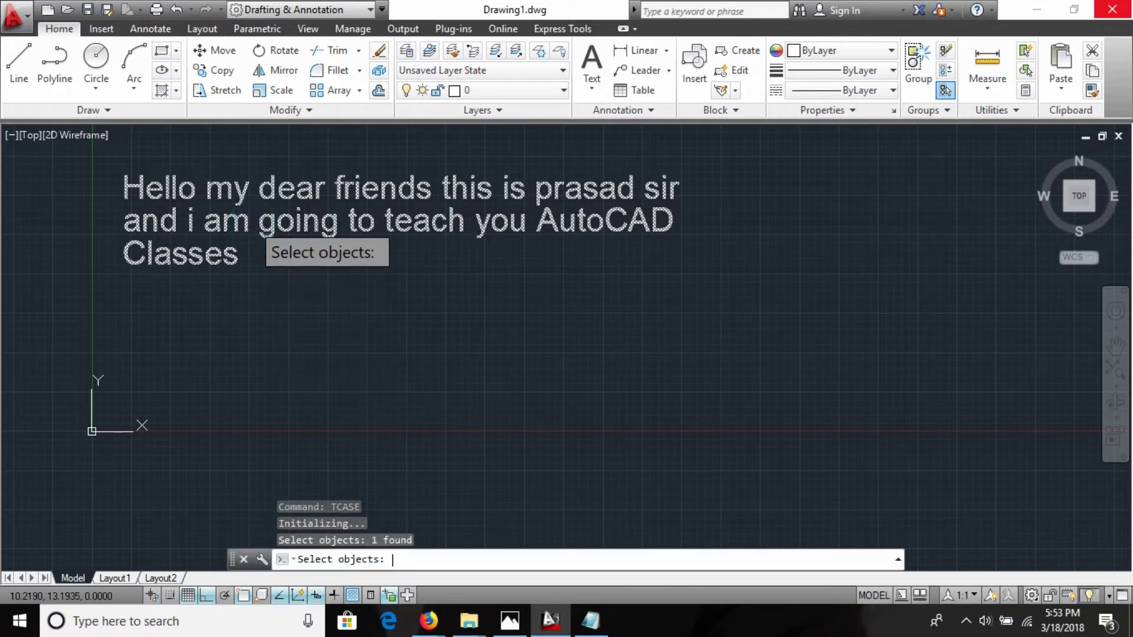
{"action": "key", "text": "Return"}
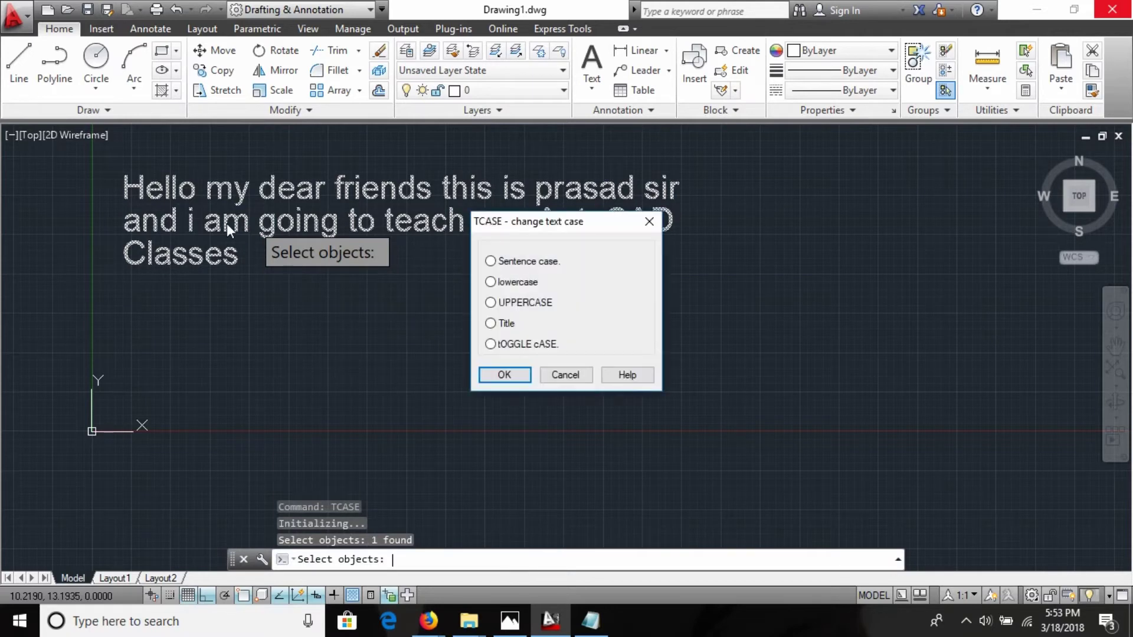
{"action": "left_click", "coordinate": [528, 302]}
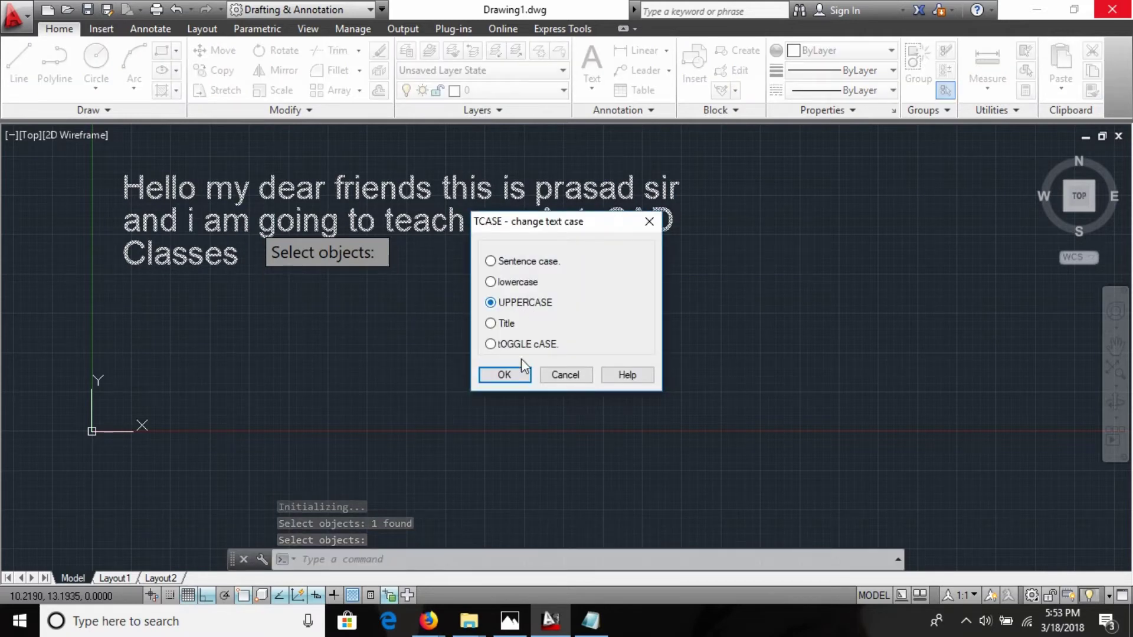
{"action": "left_click", "coordinate": [516, 381]}
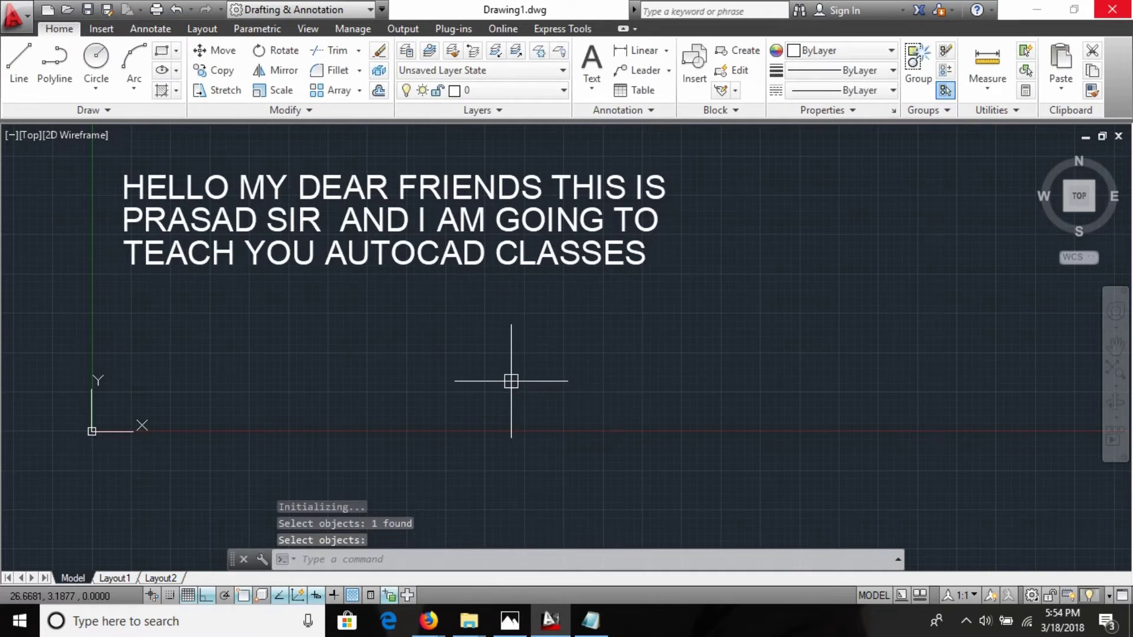
Run TCASE again on the paragraph and apply Sentence case
{"action": "type", "text": "Tc"}
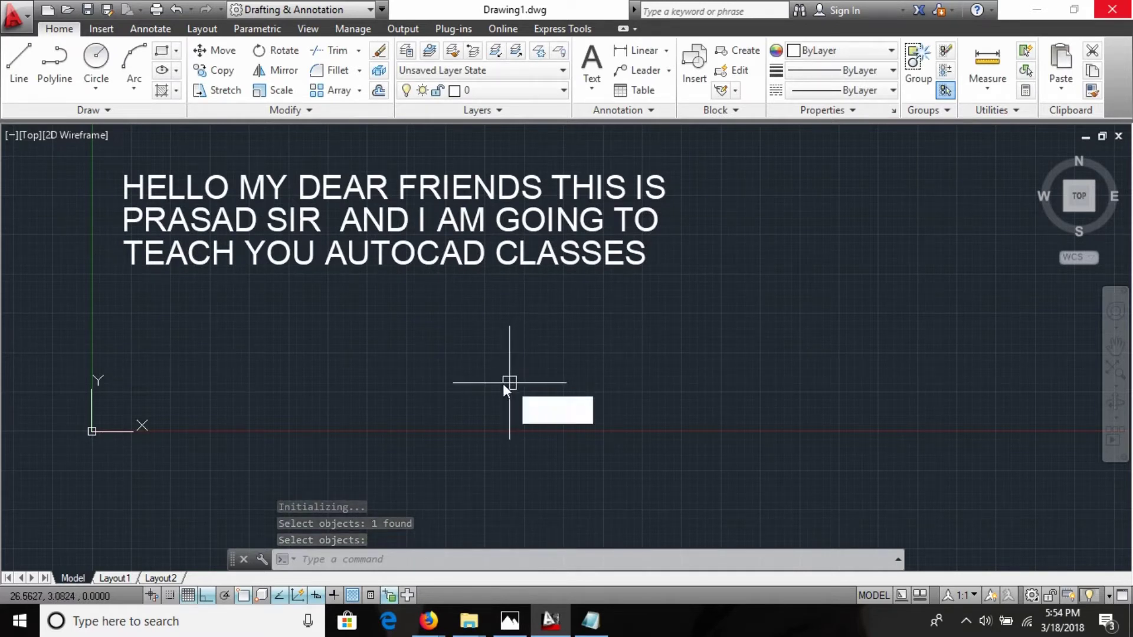
{"action": "type", "text": "ase"}
{"action": "key", "text": "Return"}
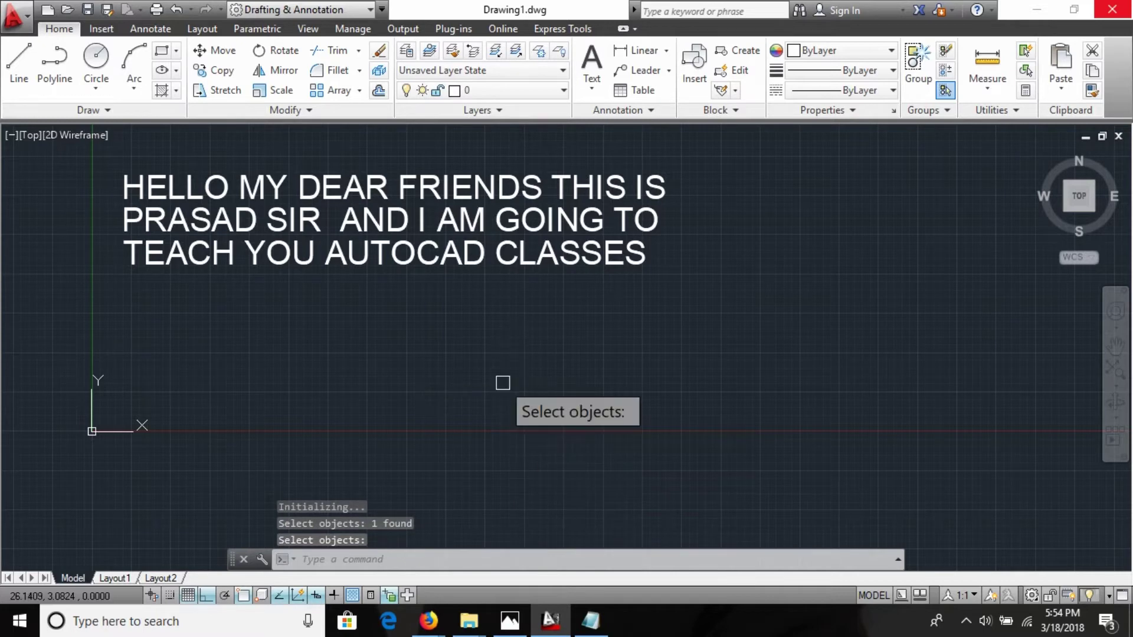
{"action": "left_click", "coordinate": [434, 208]}
{"action": "left_click", "coordinate": [342, 236]}
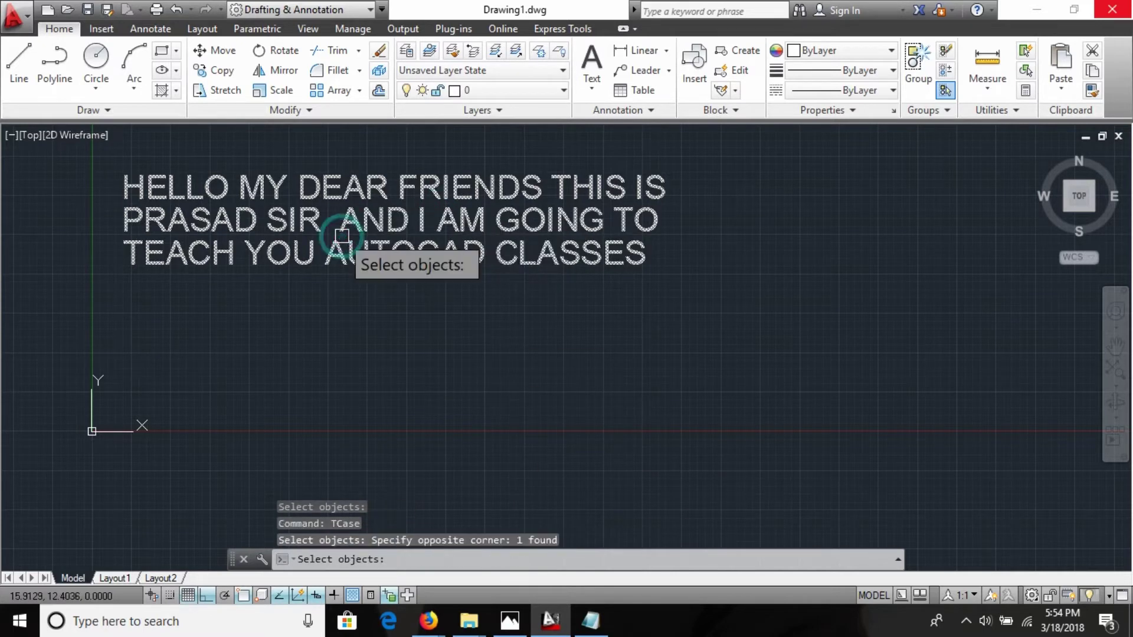
{"action": "key", "text": "Return"}
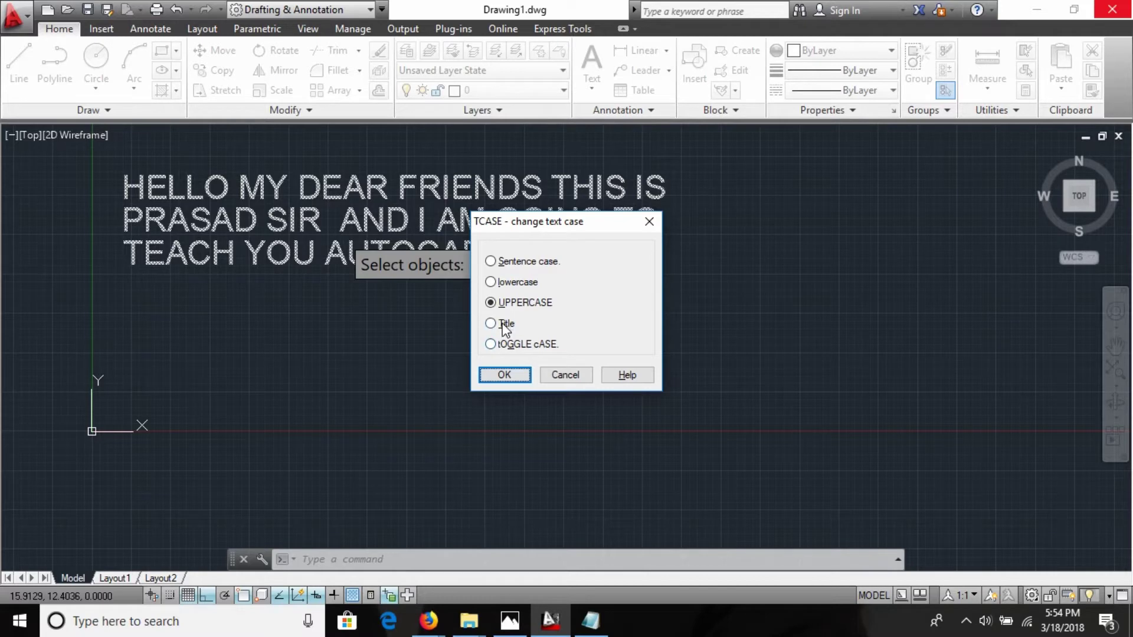
{"action": "left_click", "coordinate": [507, 261]}
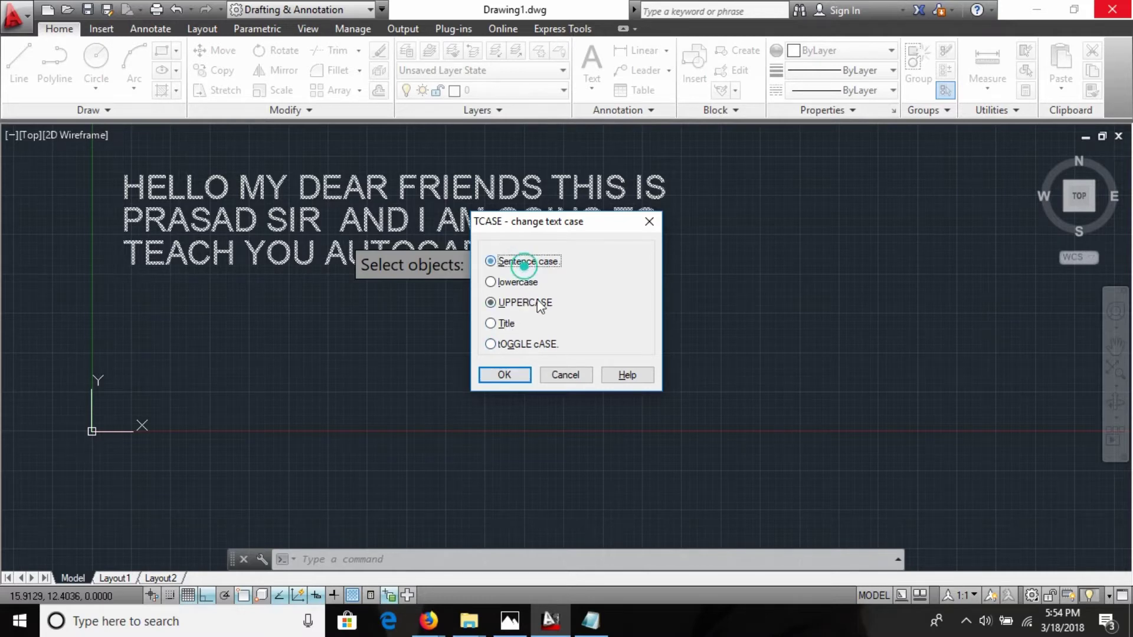
{"action": "left_click", "coordinate": [515, 376]}
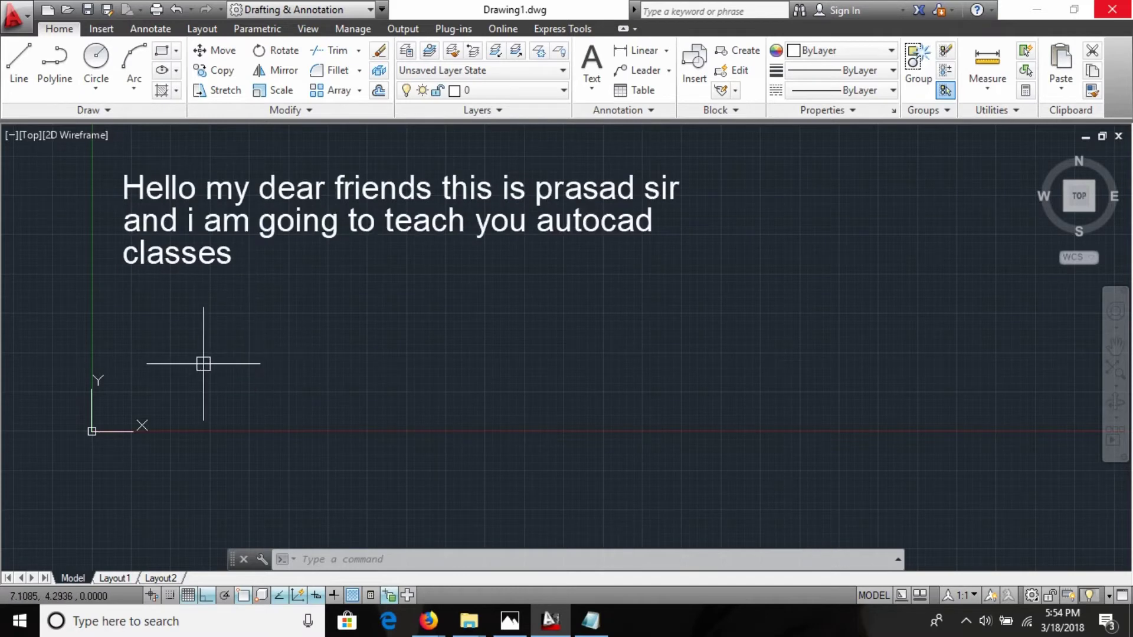
Draw a three-point arc from lower left, up through the top, to lower right
{"action": "key", "text": "alt+Tab"}
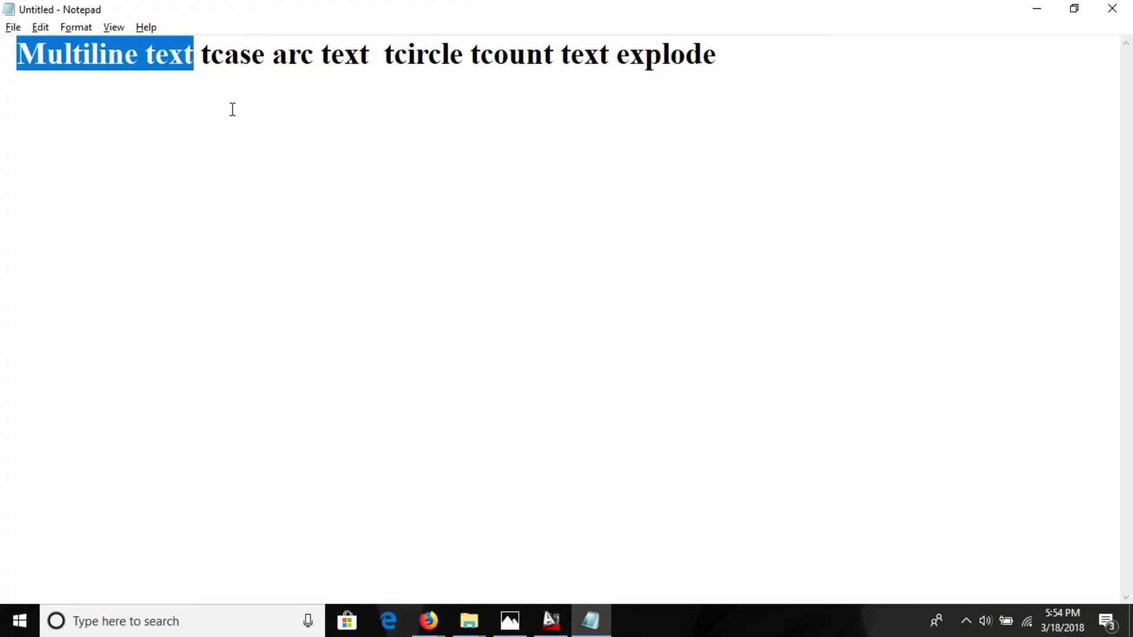
{"action": "key", "text": "alt+Tab"}
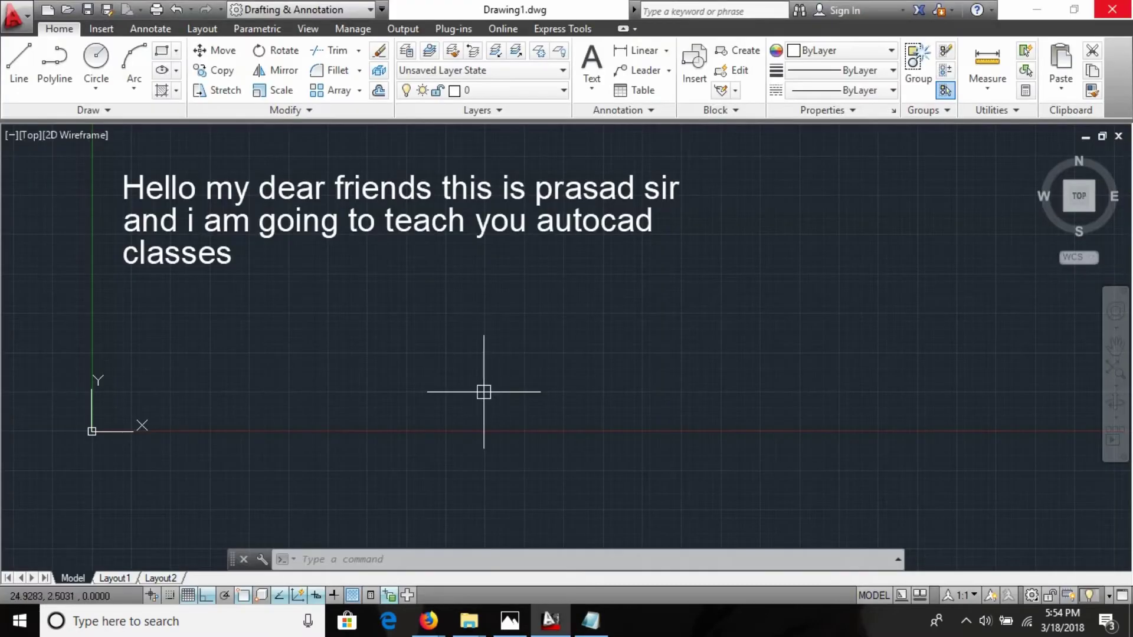
{"action": "type", "text": "arc"}
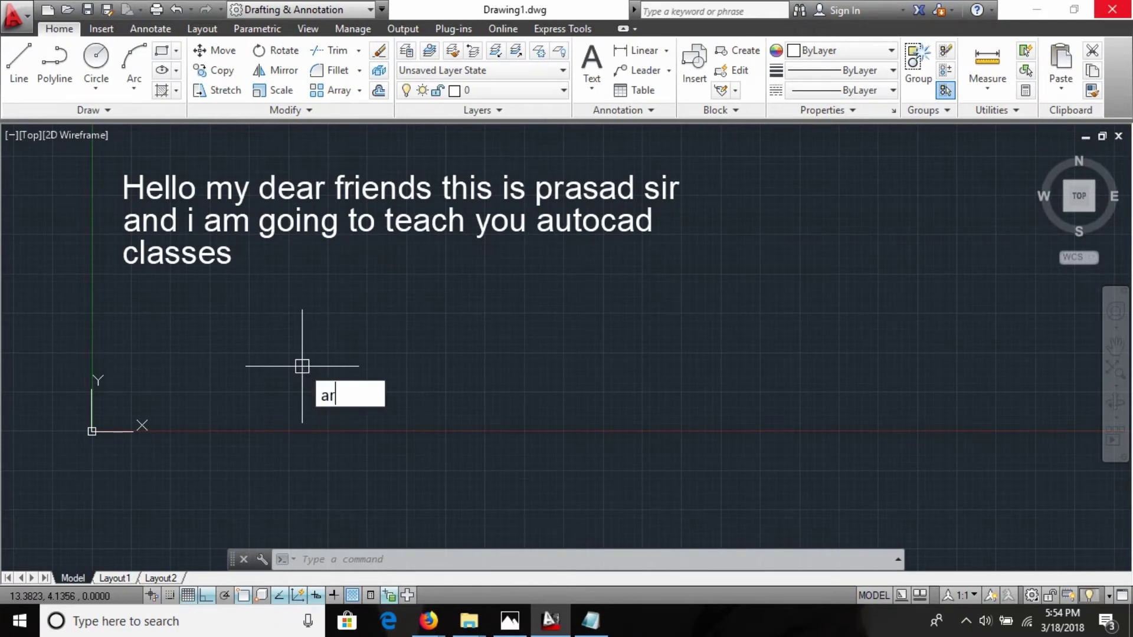
{"action": "key", "text": "Return"}
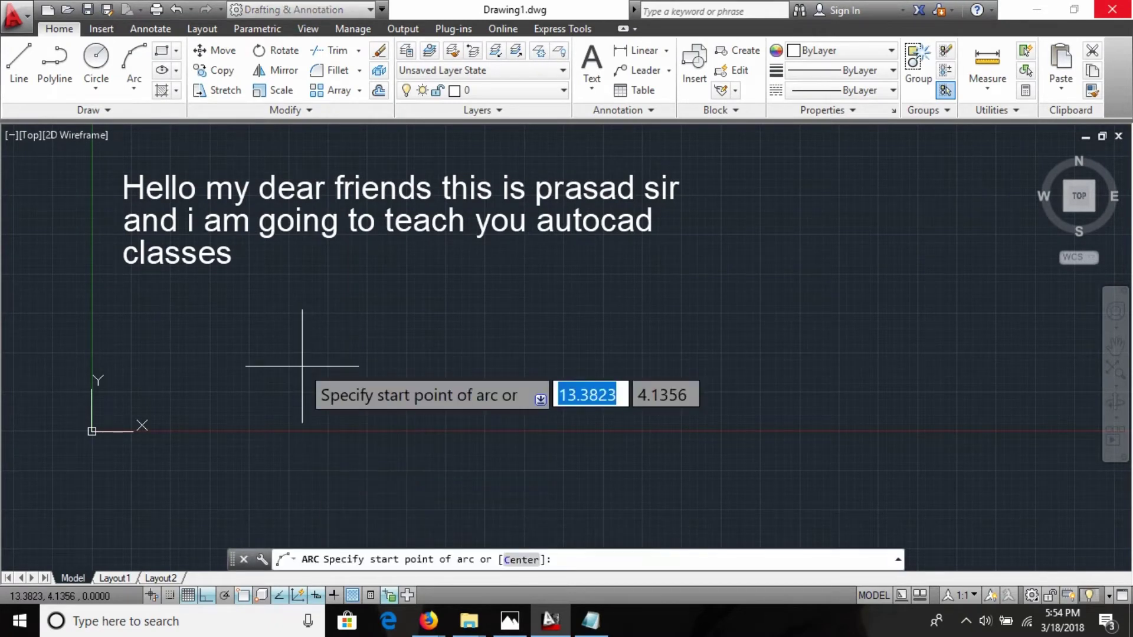
{"action": "left_click", "coordinate": [368, 453]}
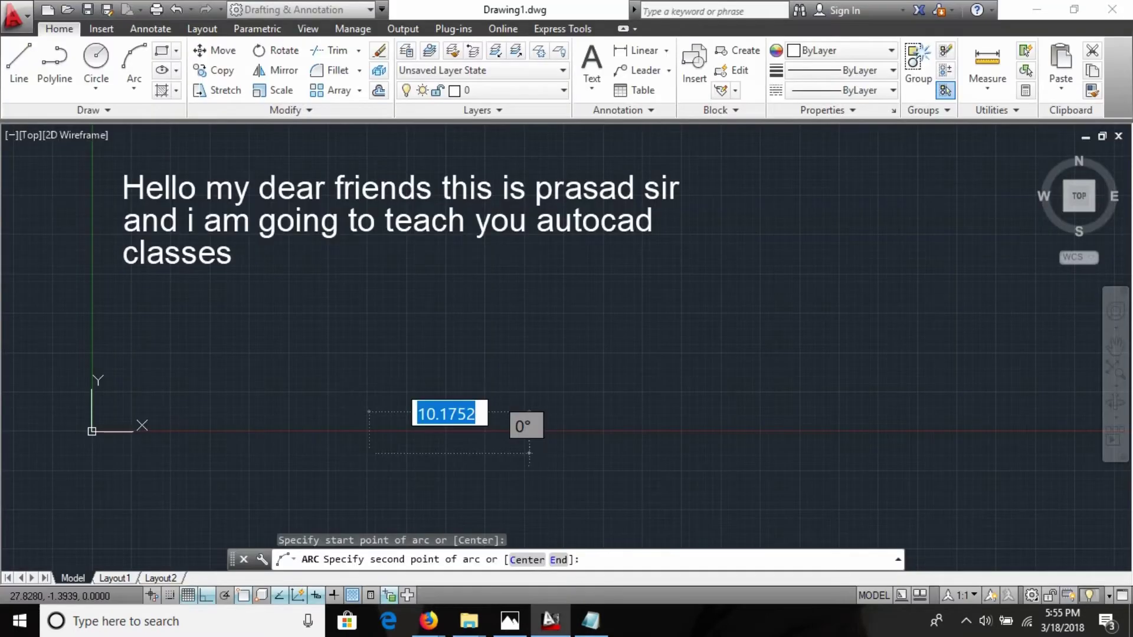
{"action": "key", "text": "F8"}
{"action": "key", "text": "F8"}
{"action": "key", "text": "F8"}
{"action": "key", "text": "F8"}
{"action": "key", "text": "F8"}
{"action": "key", "text": "F8"}
{"action": "key", "text": "F8"}
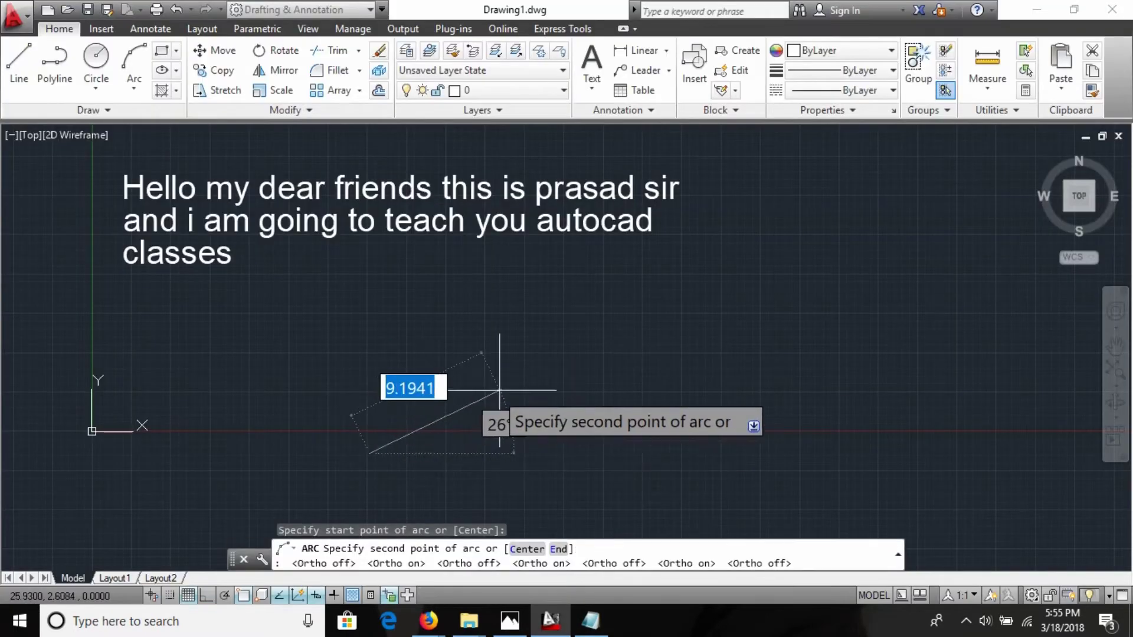
{"action": "left_click", "coordinate": [550, 318]}
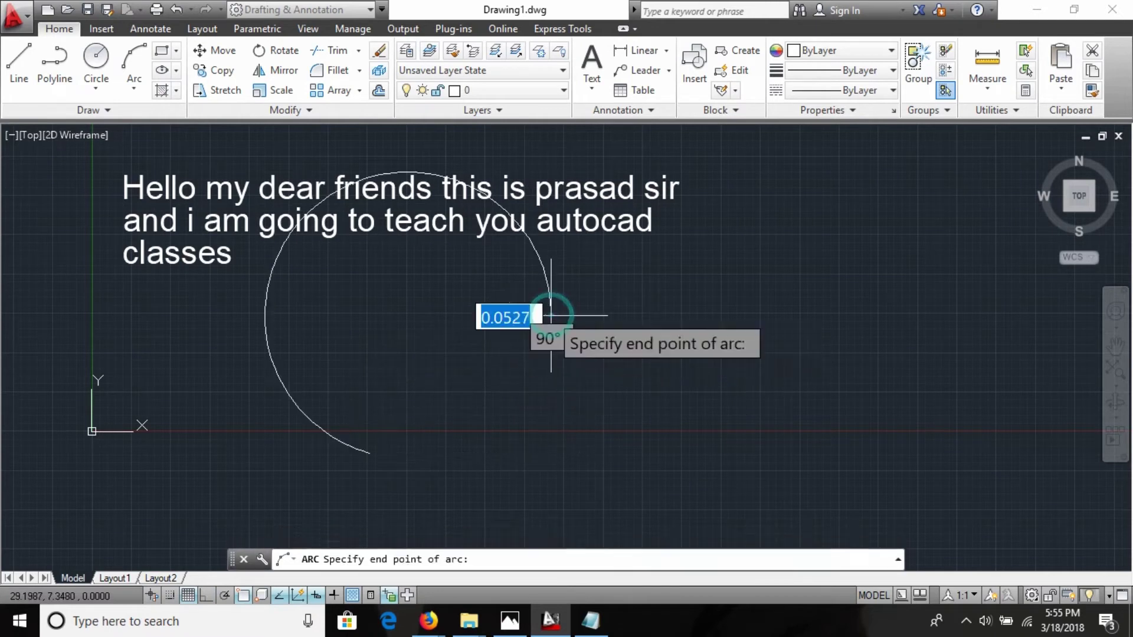
{"action": "left_click", "coordinate": [984, 447]}
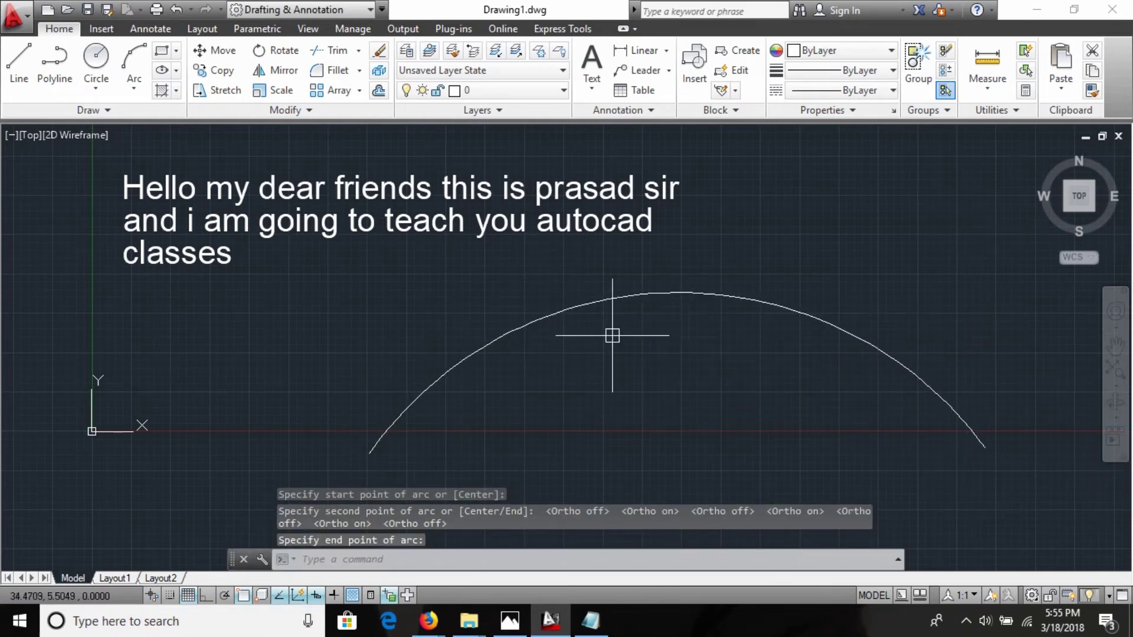
Place the computer-education institute's name along the arc with ARCTEXT, at height 0.425
{"action": "type", "text": "ar"}
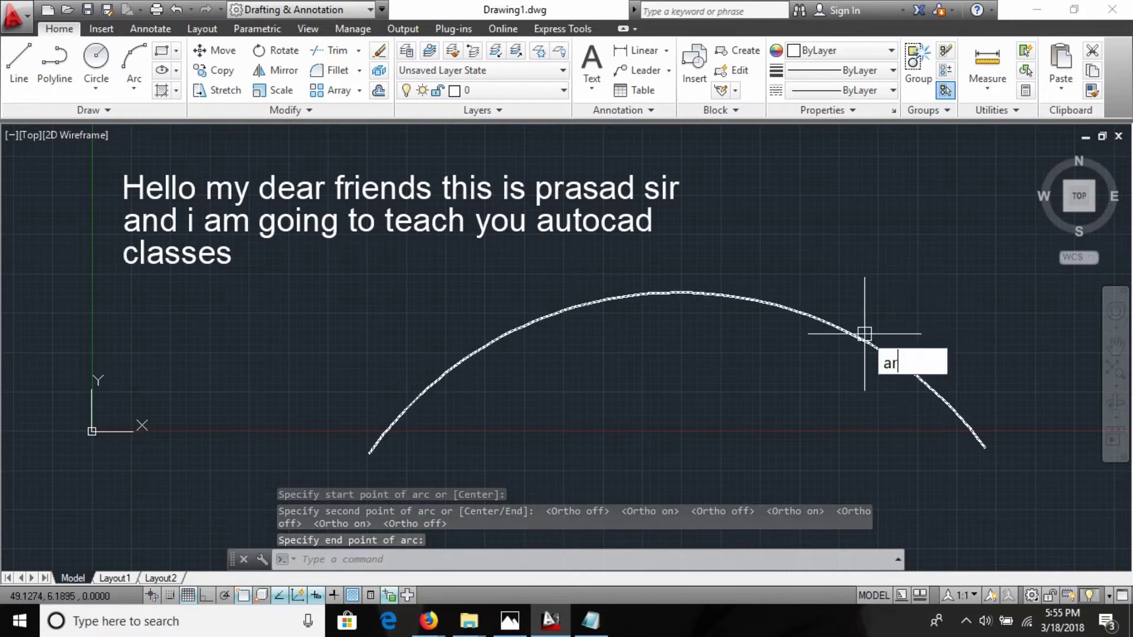
{"action": "type", "text": "ctext"}
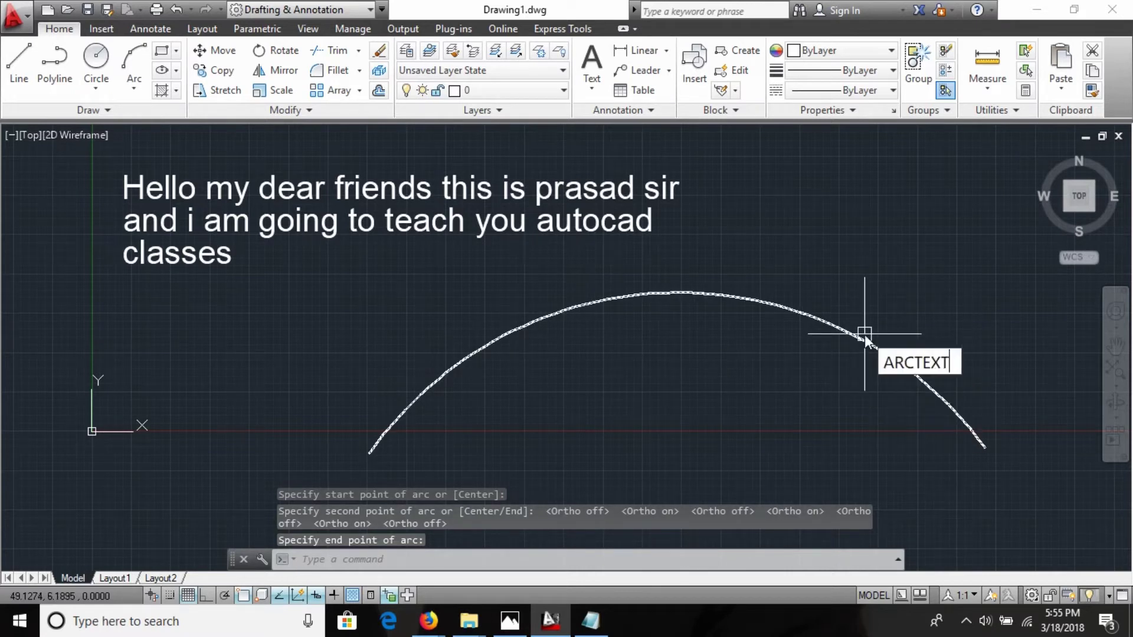
{"action": "key", "text": "Return"}
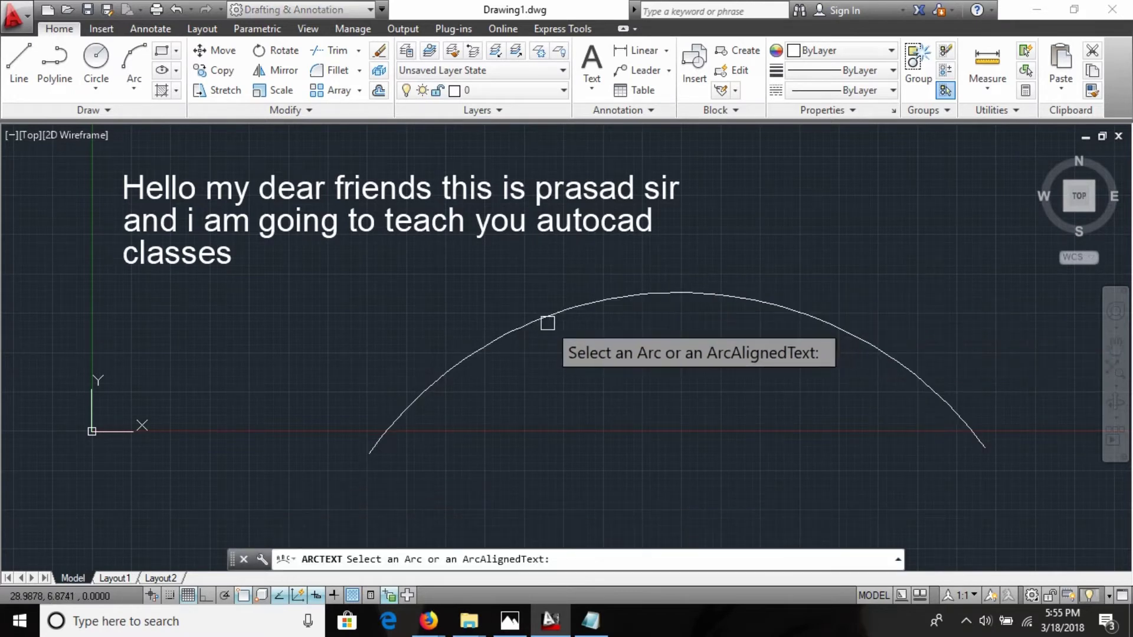
{"action": "left_click", "coordinate": [546, 319]}
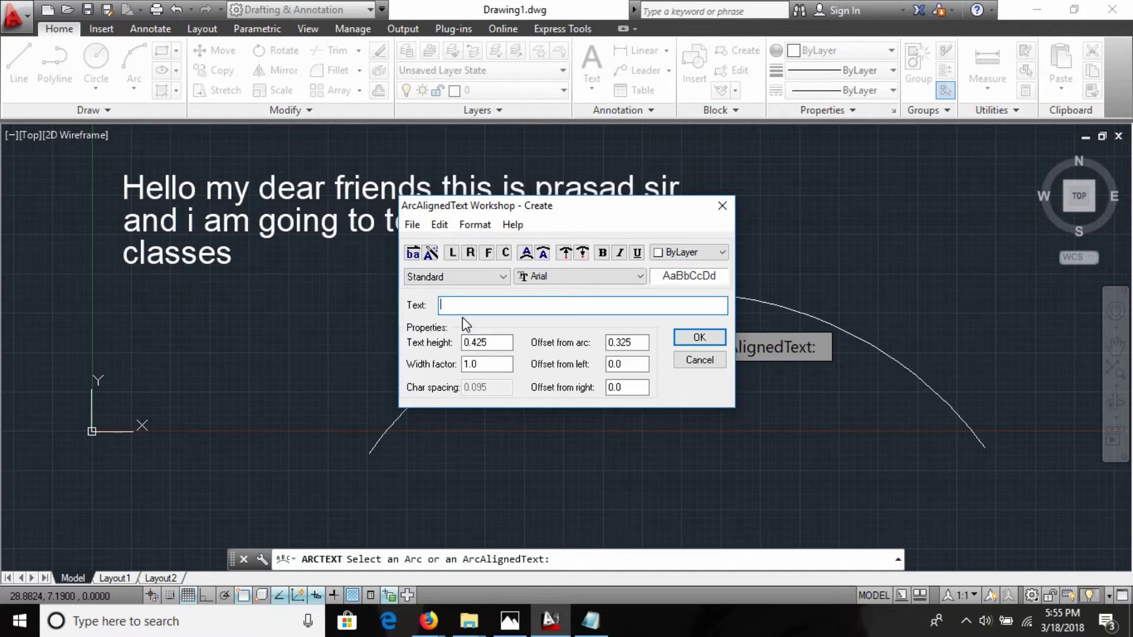
{"action": "type", "text": "Yesh"}
{"action": "type", "text": "Education Narasaraopet"}
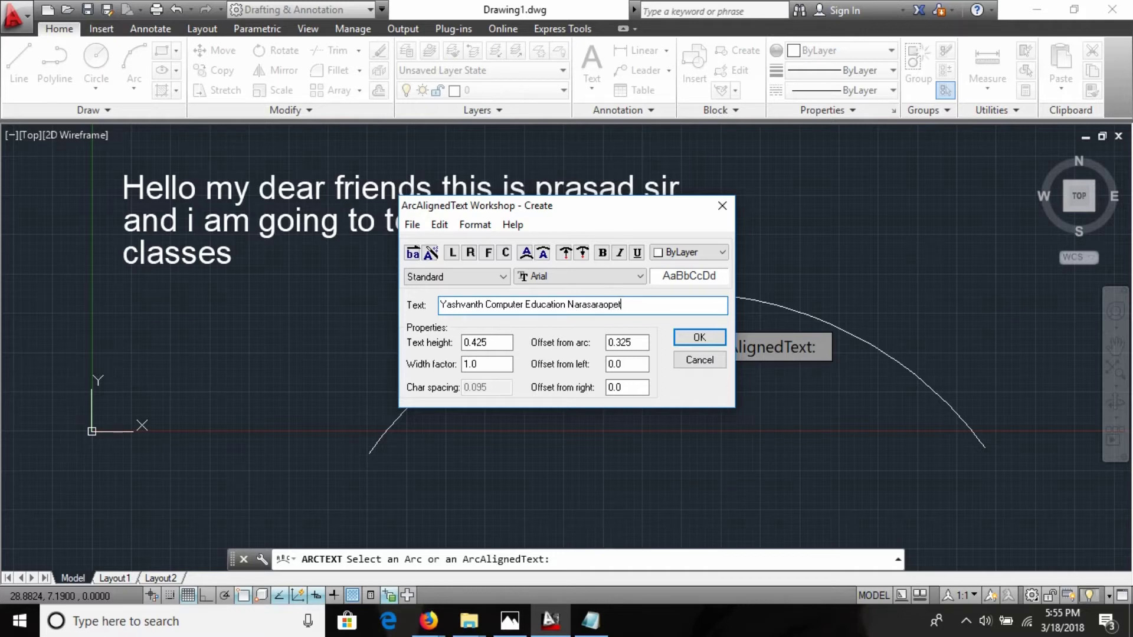
{"action": "double_click", "coordinate": [479, 343]}
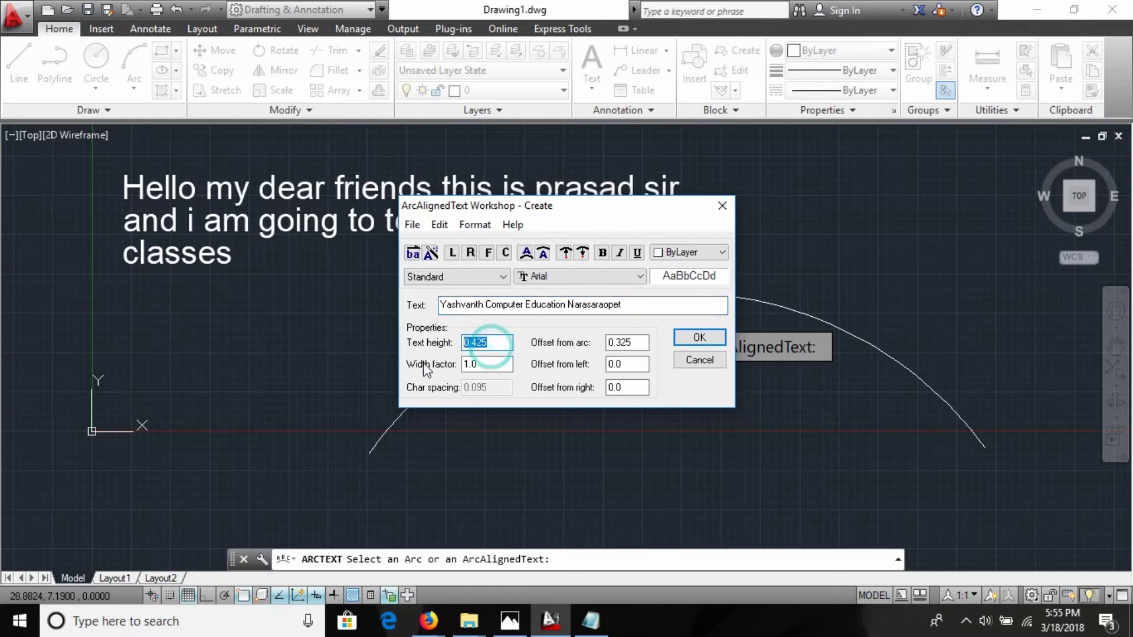
{"action": "left_click", "coordinate": [705, 338]}
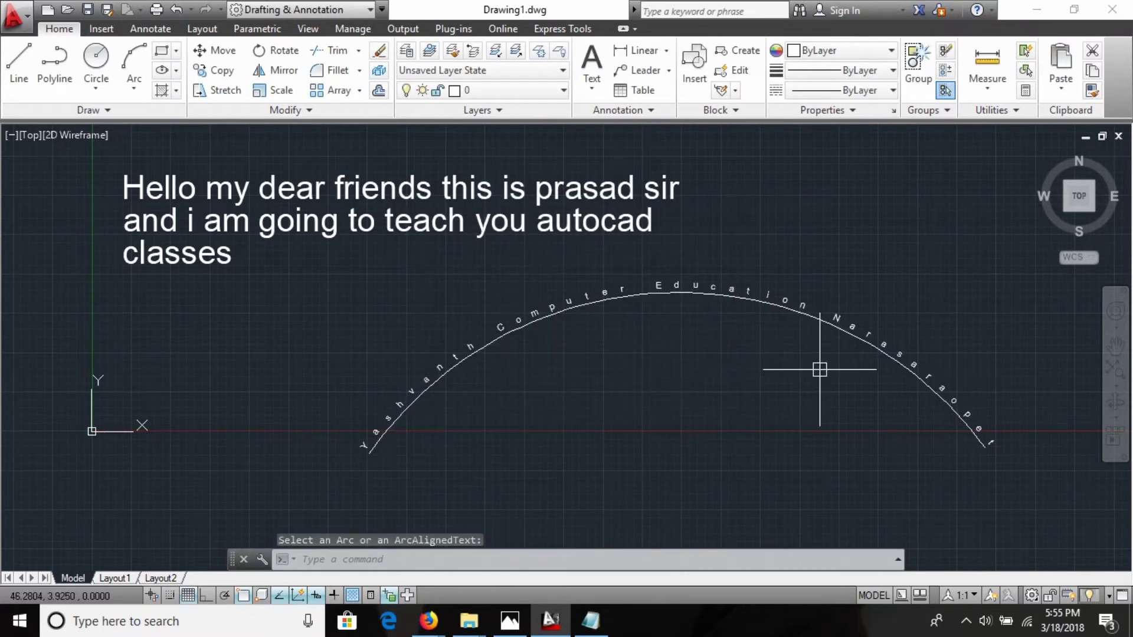
Set the arc text's height to 1.2 in Properties, then check the Notepad notes
{"action": "left_click", "coordinate": [519, 318]}
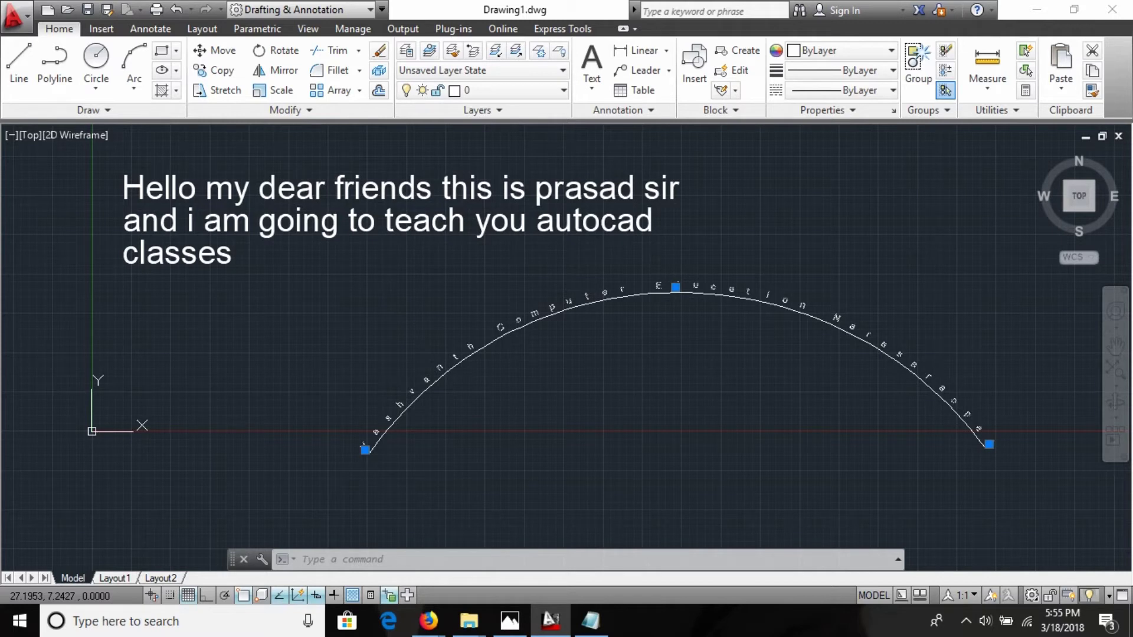
{"action": "key", "text": "ctrl+1"}
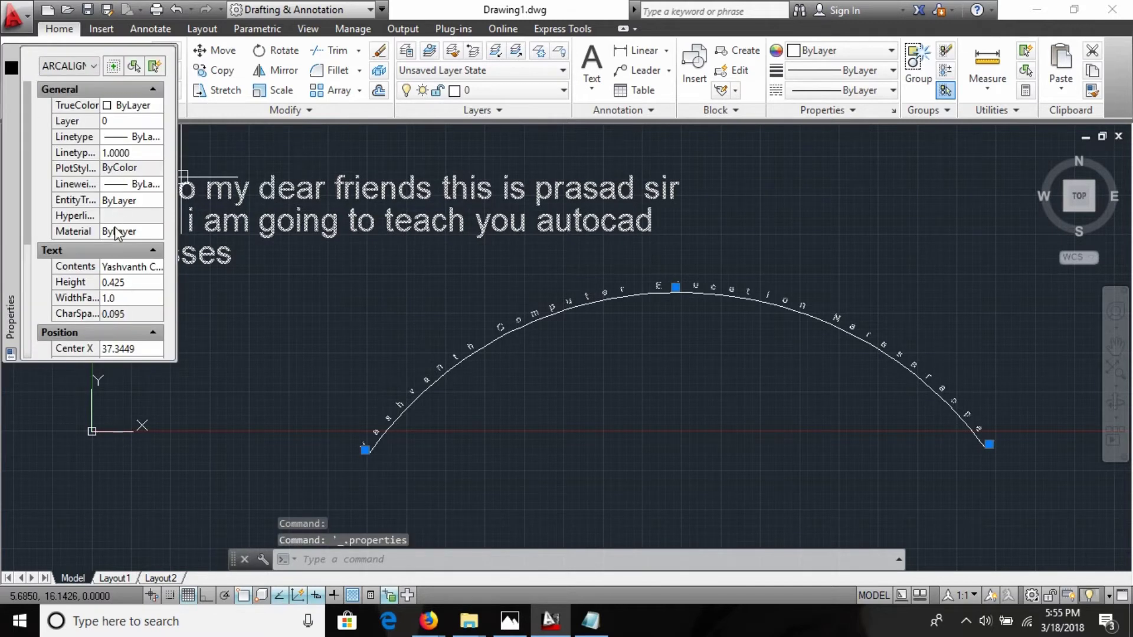
{"action": "left_click", "coordinate": [113, 284]}
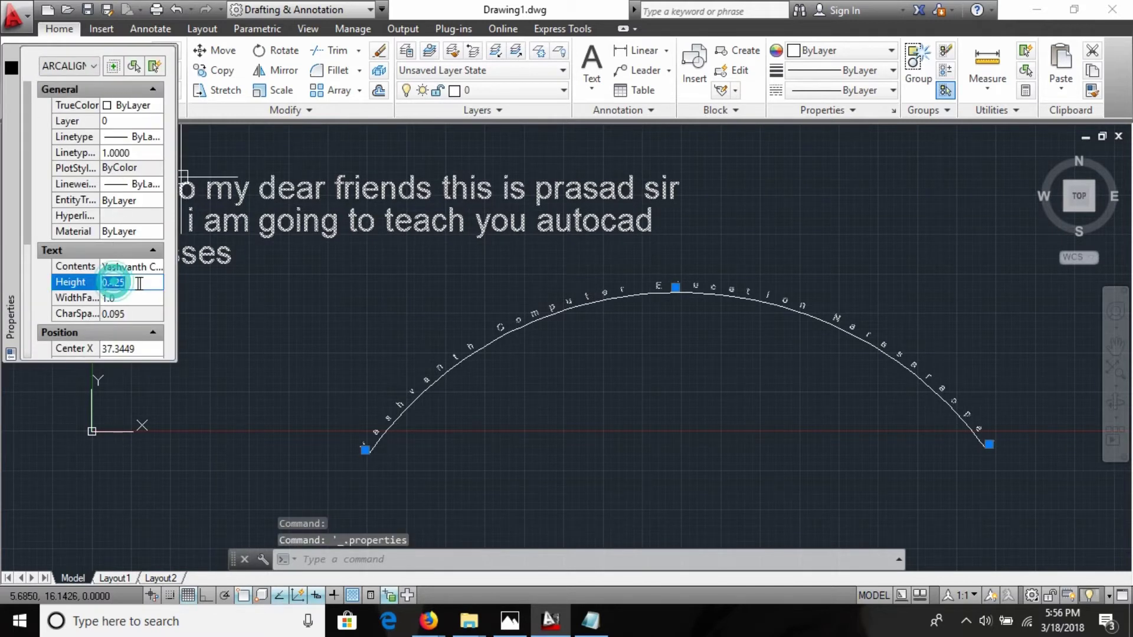
{"action": "type", "text": "1.2"}
{"action": "left_click", "coordinate": [62, 293]}
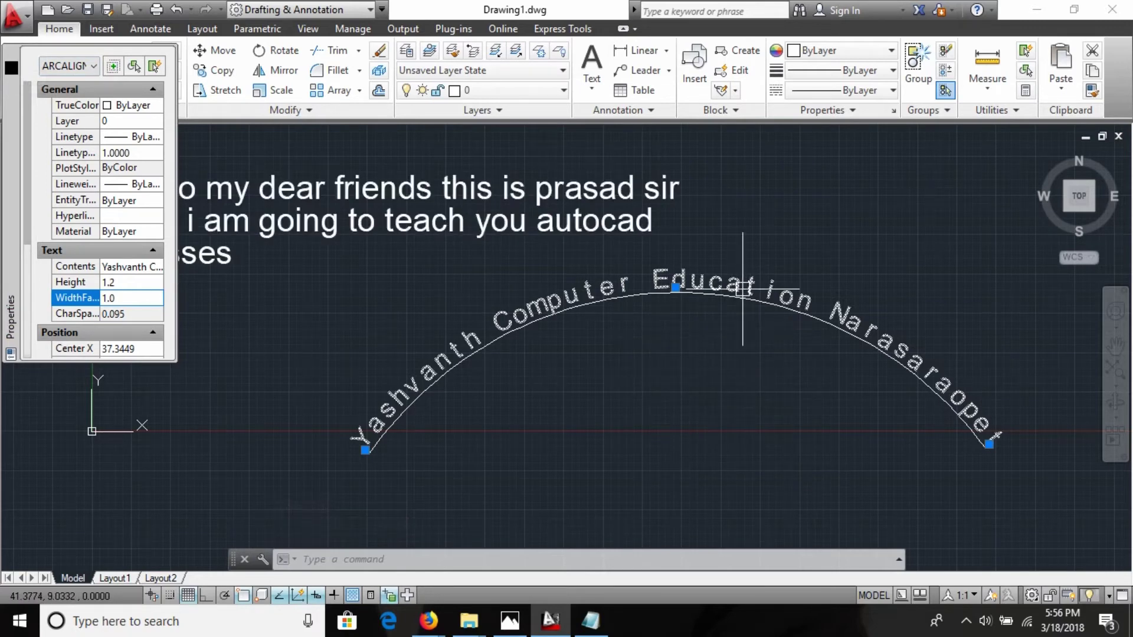
{"action": "key", "text": "Escape"}
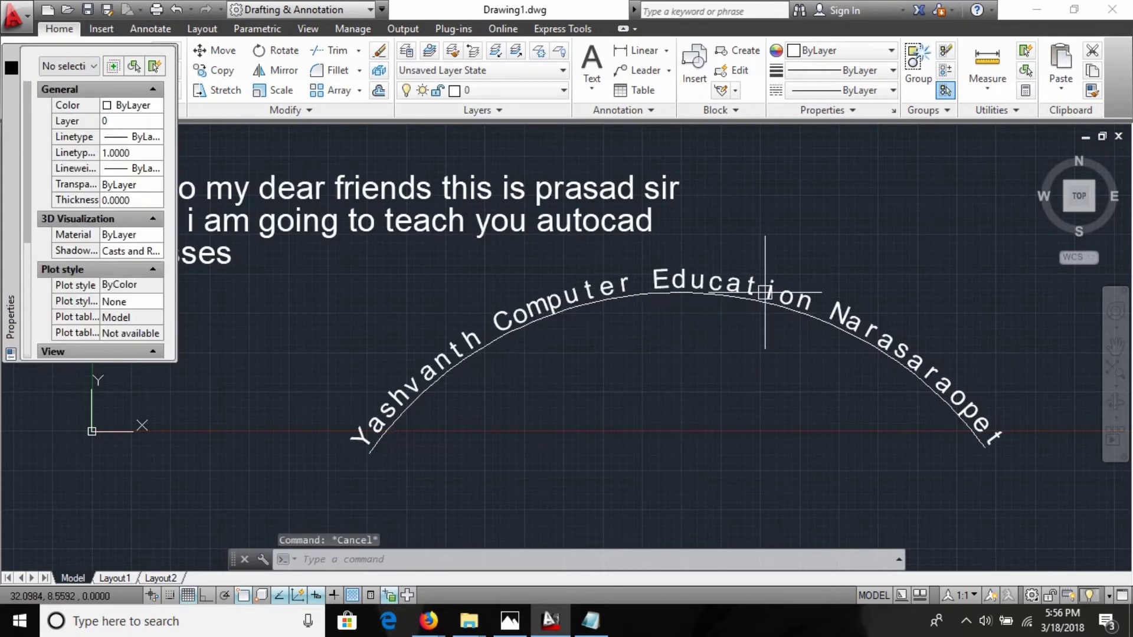
{"action": "key", "text": "alt+Tab"}
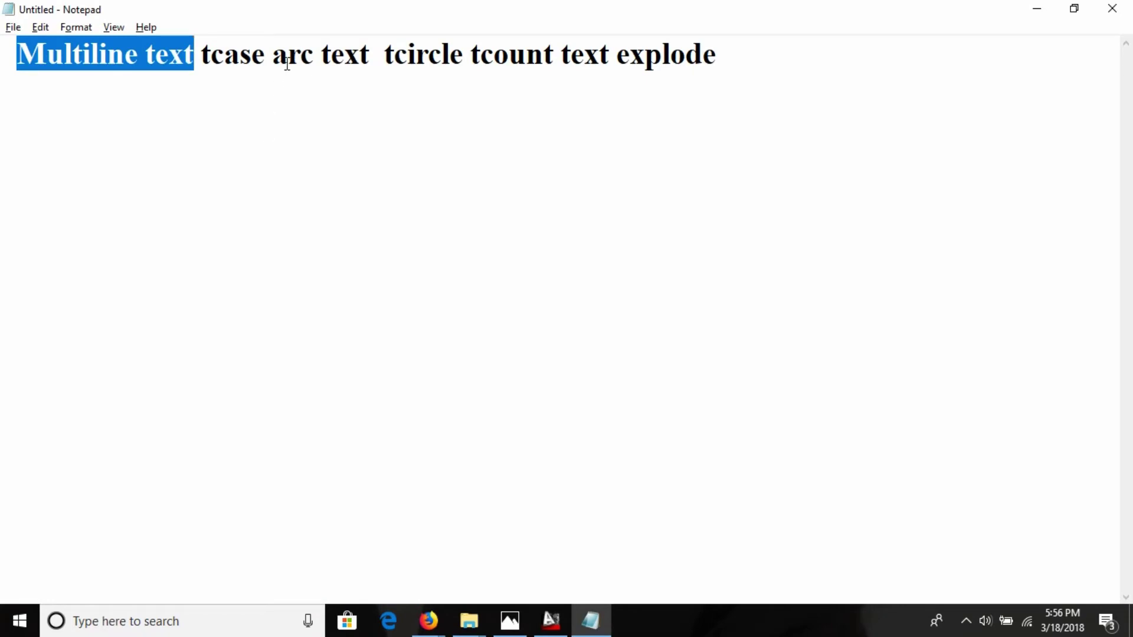
{"action": "key", "text": "alt+Tab"}
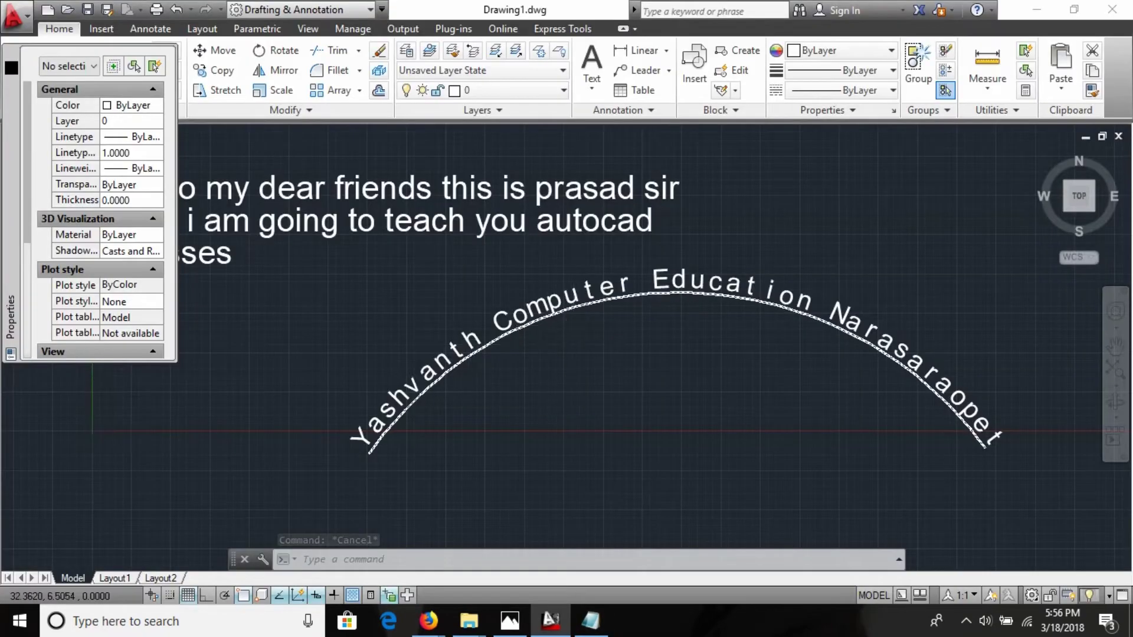
Cancel the stray Line and Stretch commands started by mistake
{"action": "scroll", "coordinate": [394, 290], "scroll_direction": "down", "scroll_amount": 3}
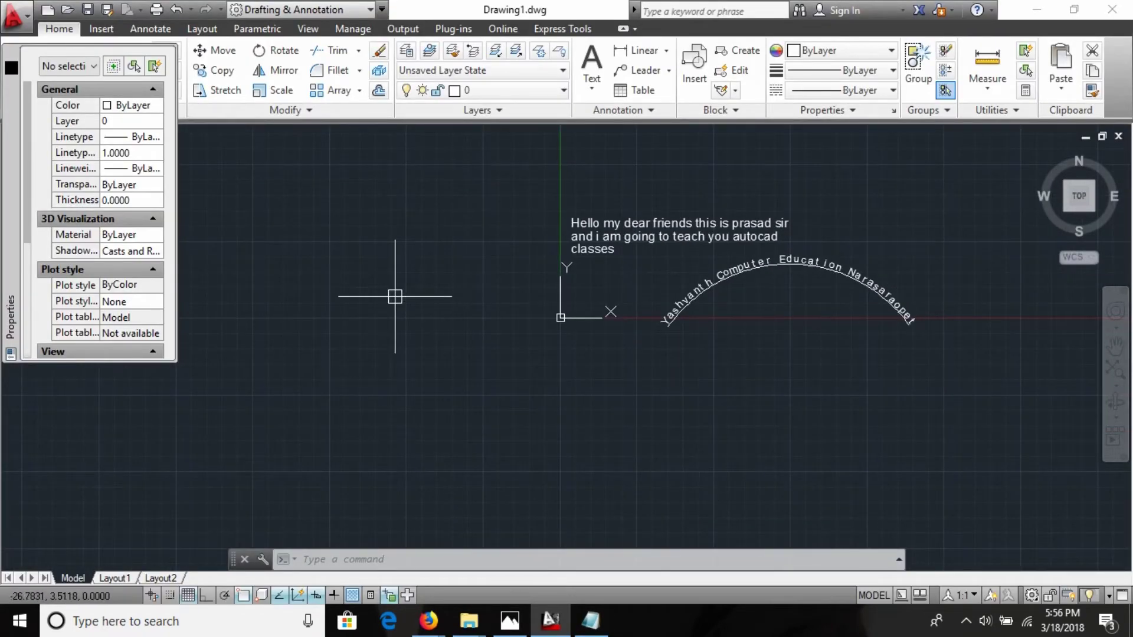
{"action": "type", "text": "L"}
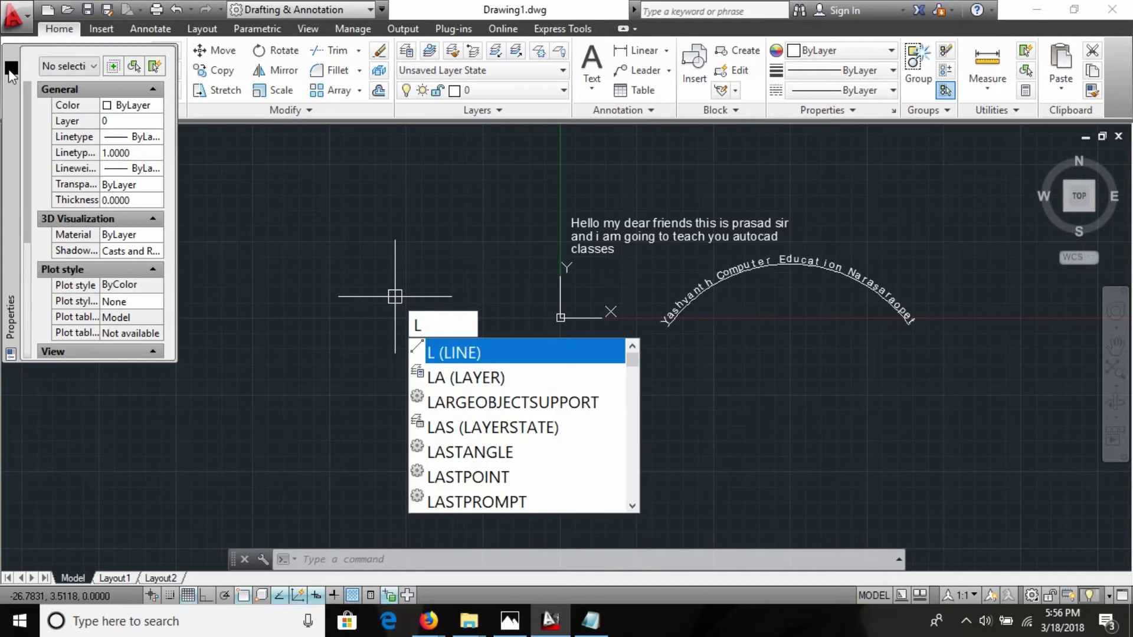
{"action": "key", "text": "Escape"}
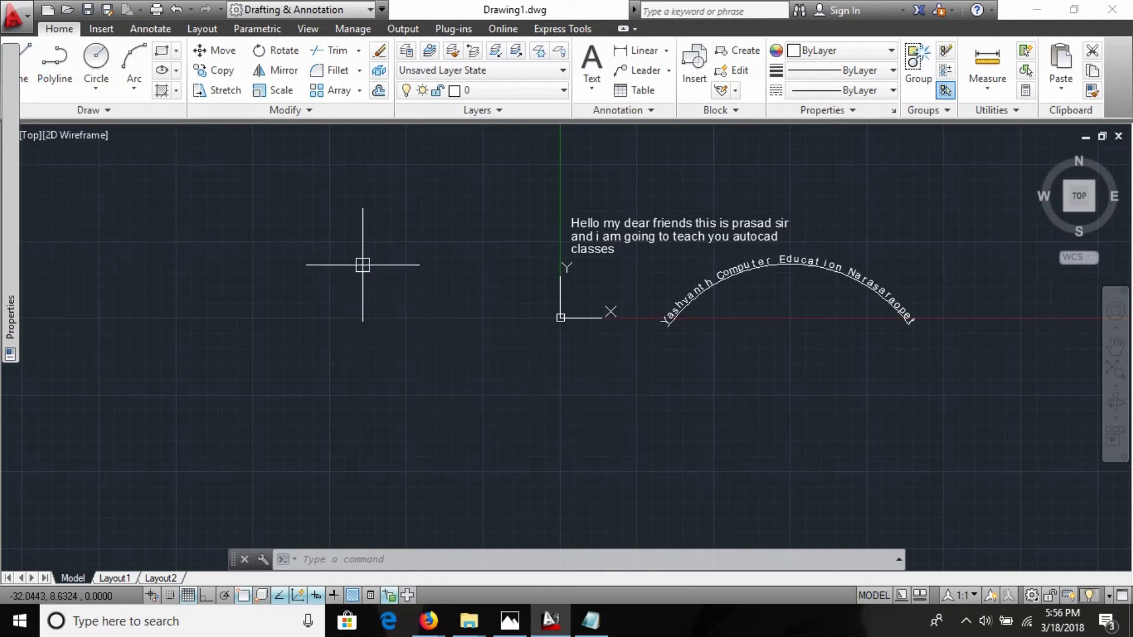
{"action": "type", "text": "s"}
{"action": "key", "text": "Return"}
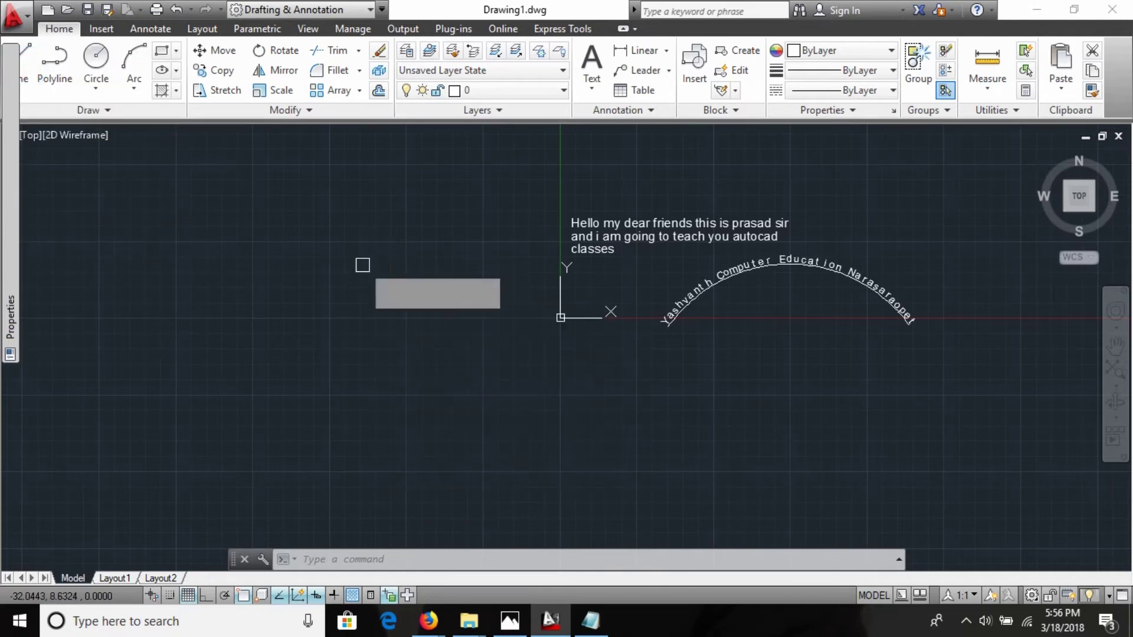
{"action": "key", "text": "Escape"}
{"action": "key", "text": "Escape"}
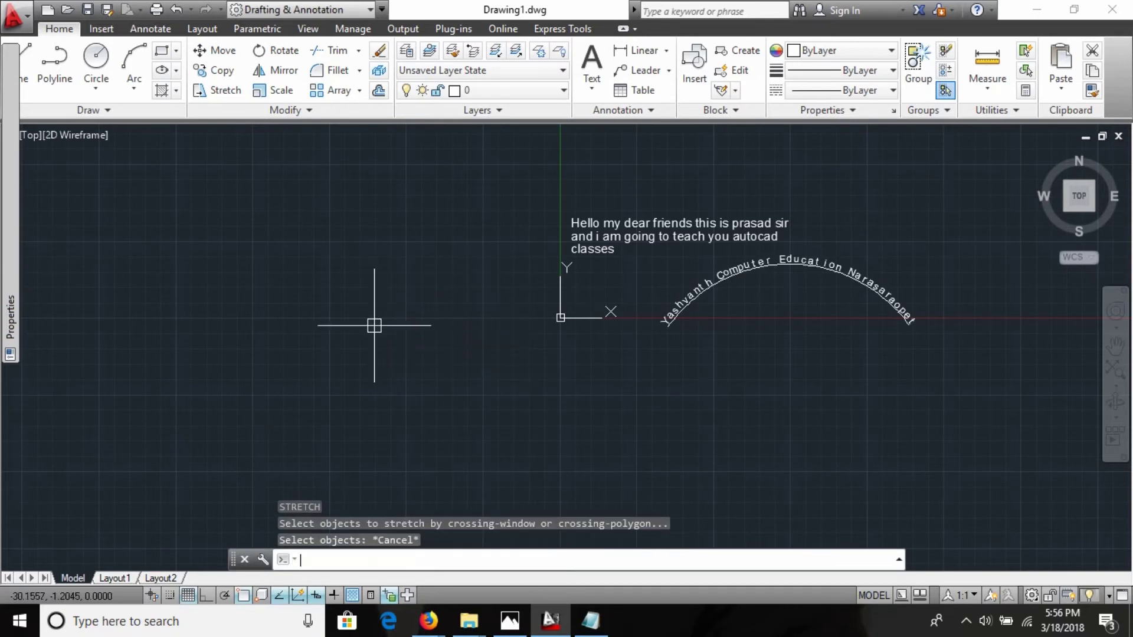
Draw a small multiline text box and type the letter S
{"action": "type", "text": "mt"}
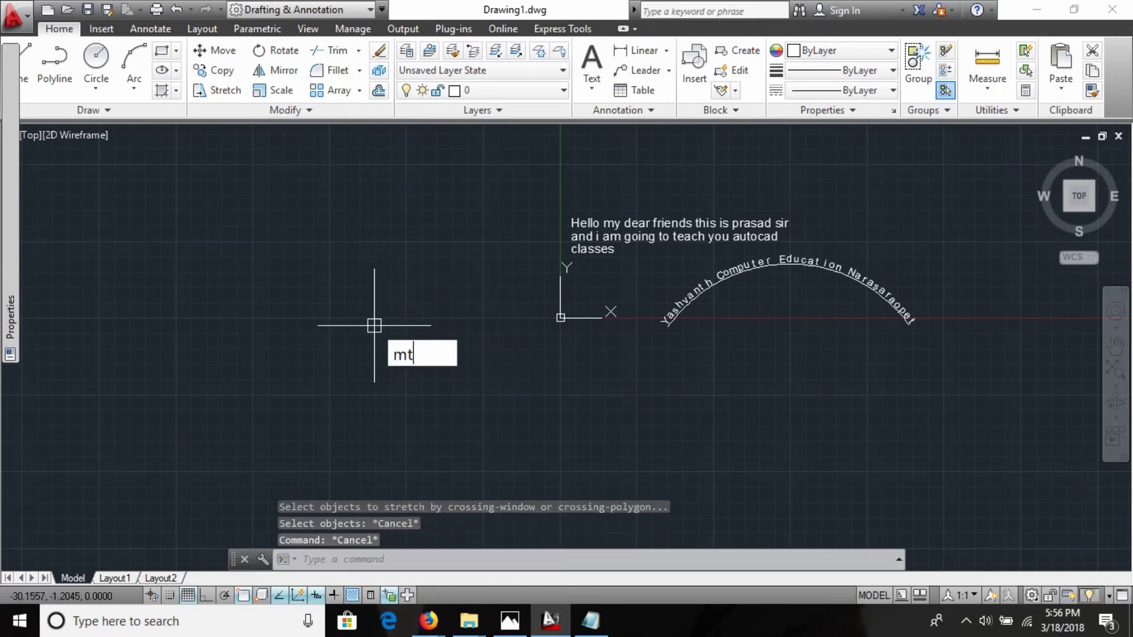
{"action": "key", "text": "Return"}
{"action": "left_click", "coordinate": [372, 287]}
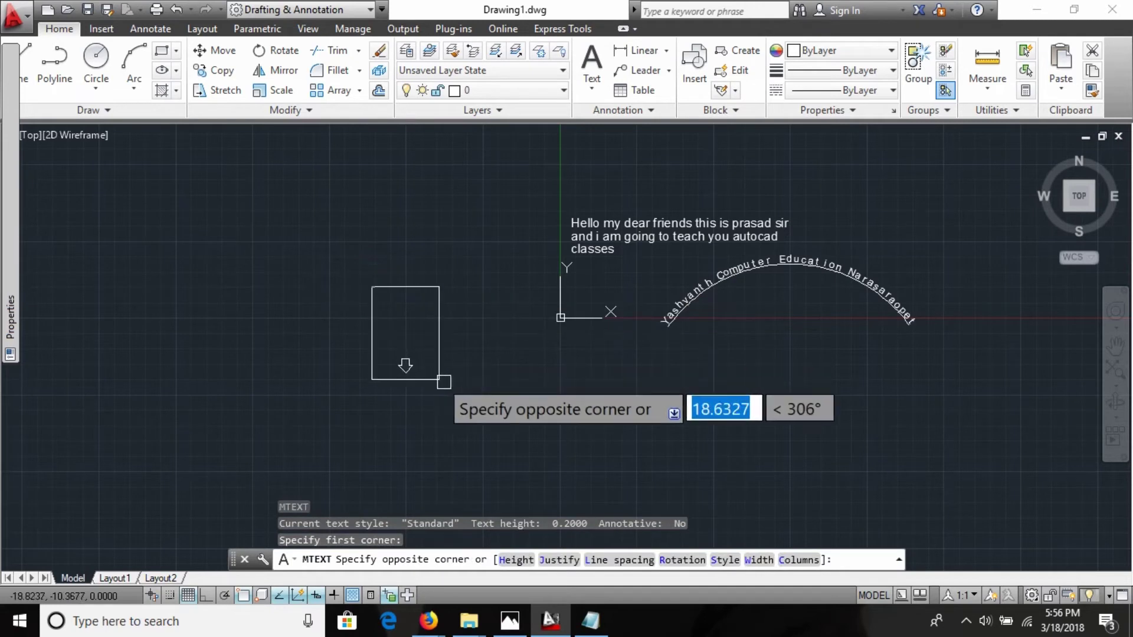
{"action": "left_click", "coordinate": [469, 370]}
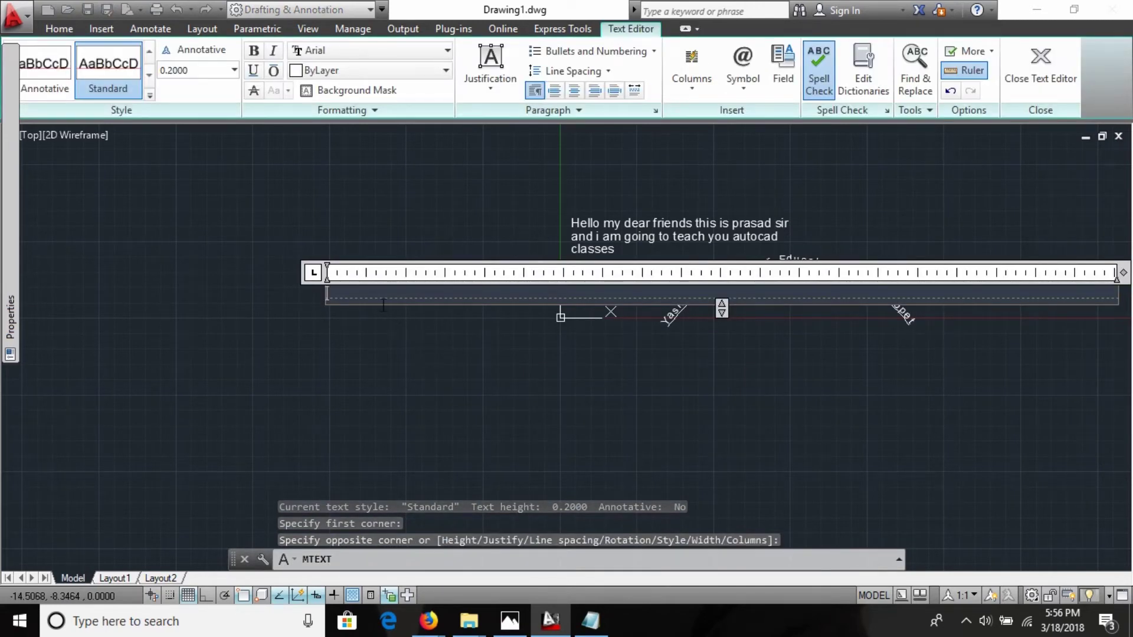
{"action": "left_click", "coordinate": [366, 293]}
{"action": "type", "text": "S"}
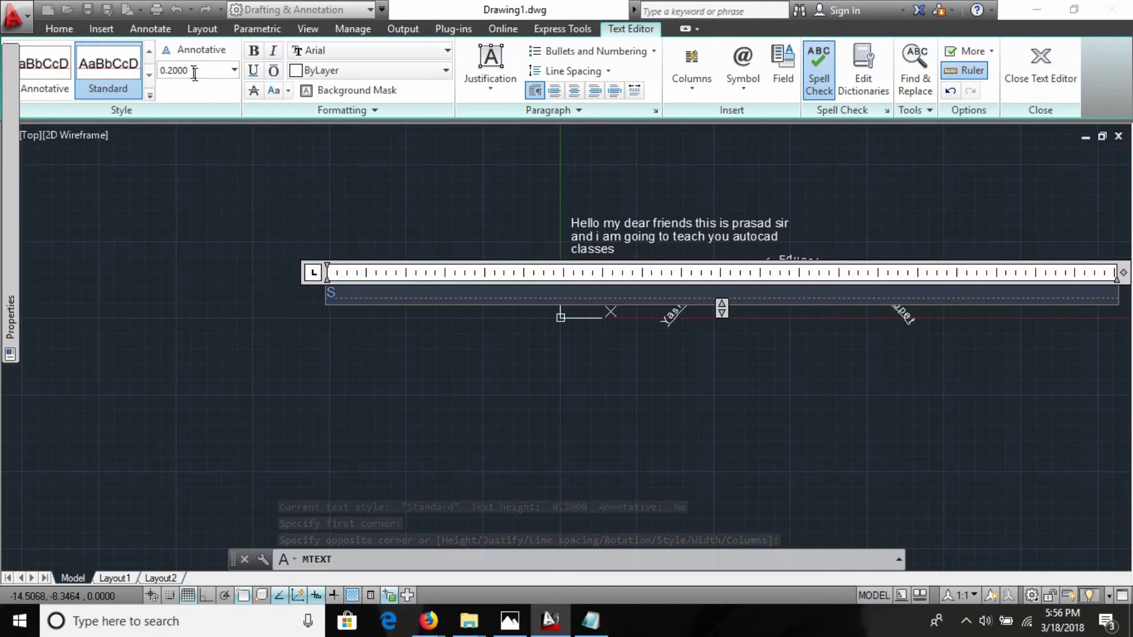
Set the S to text height 1.2, close the editor, and select it
{"action": "left_click", "coordinate": [200, 68]}
{"action": "type", "text": "1.2"}
{"action": "key", "text": "Return"}
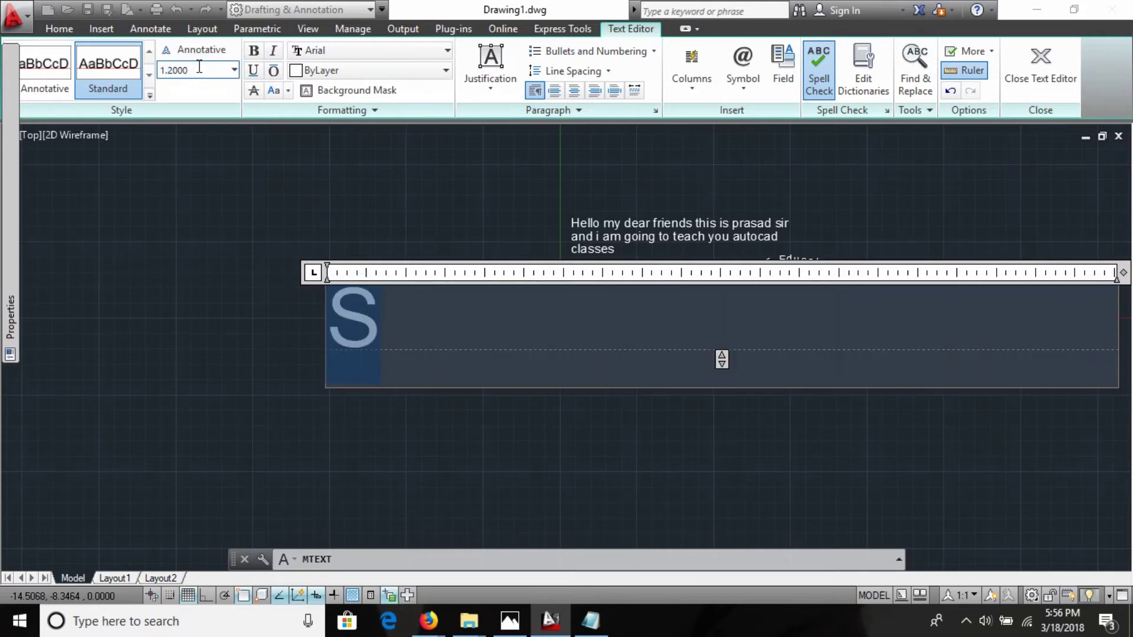
{"action": "left_click", "coordinate": [1045, 60]}
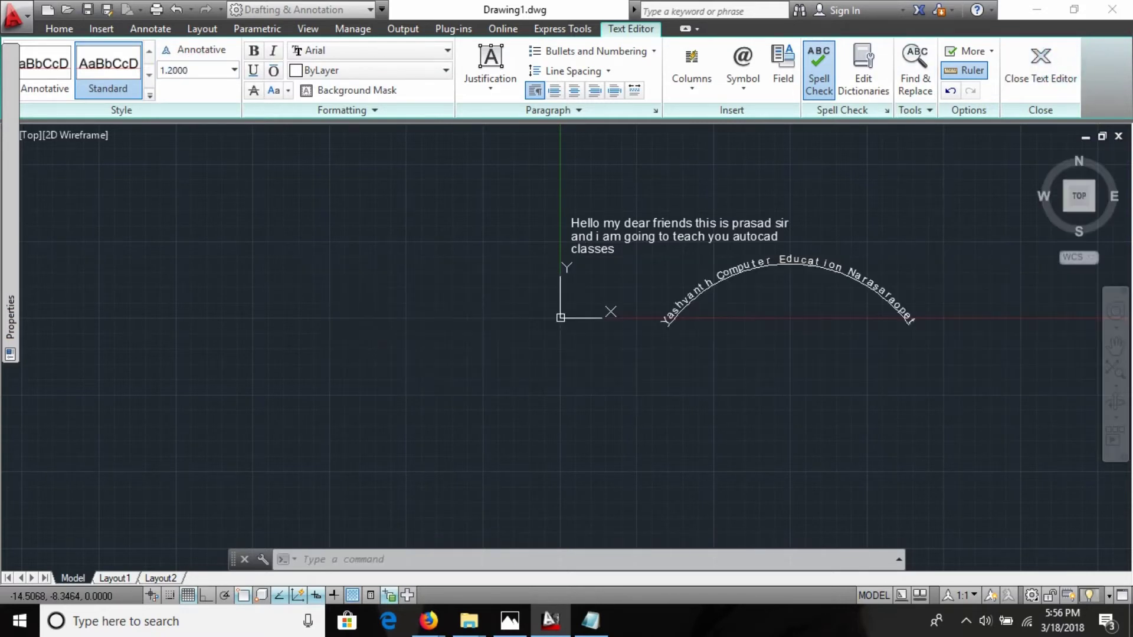
{"action": "scroll", "coordinate": [374, 273], "scroll_direction": "up", "scroll_amount": 5}
{"action": "middle_click_drag", "start_coordinate": [333, 263], "coordinate": [401, 278]}
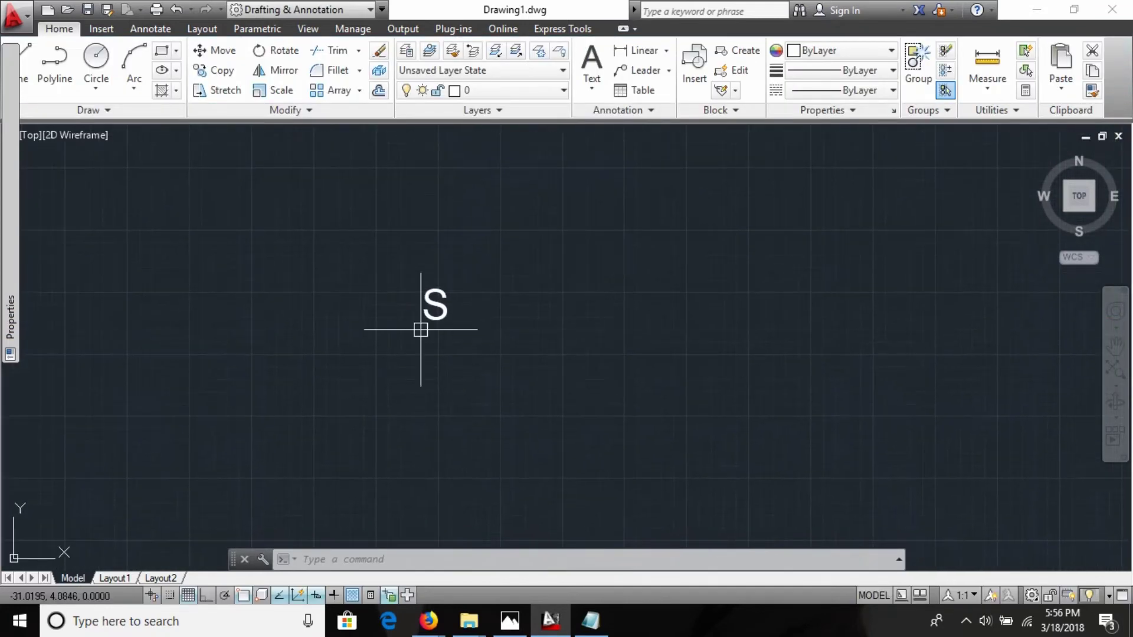
Move the S to a new position using its grip
{"action": "left_click", "coordinate": [797, 348]}
{"action": "left_click", "coordinate": [395, 275]}
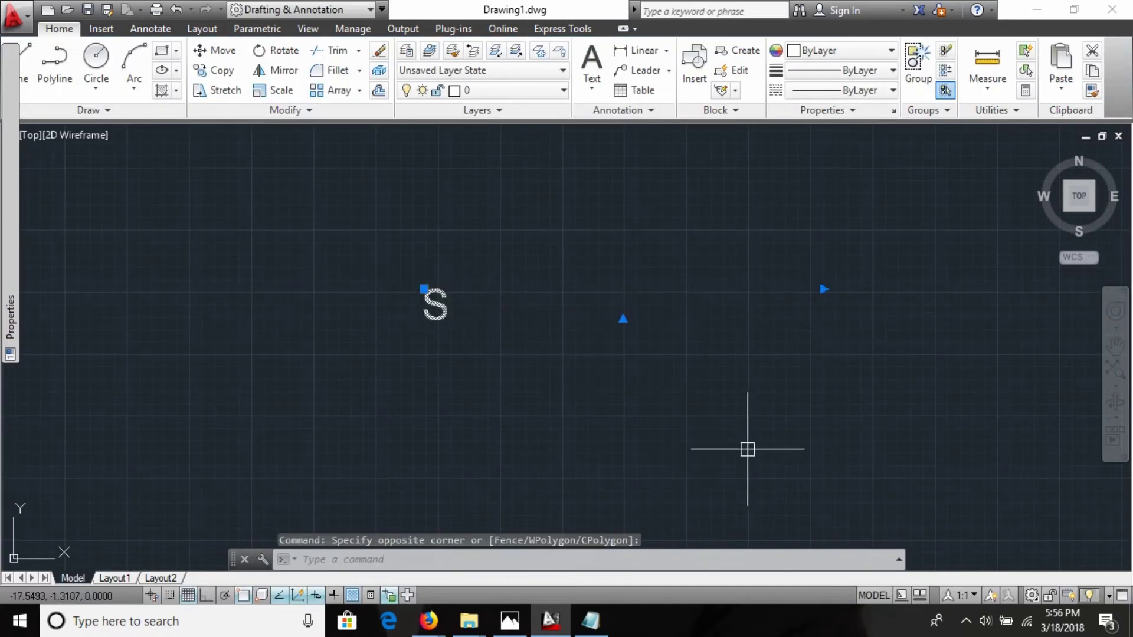
{"action": "left_click", "coordinate": [823, 289]}
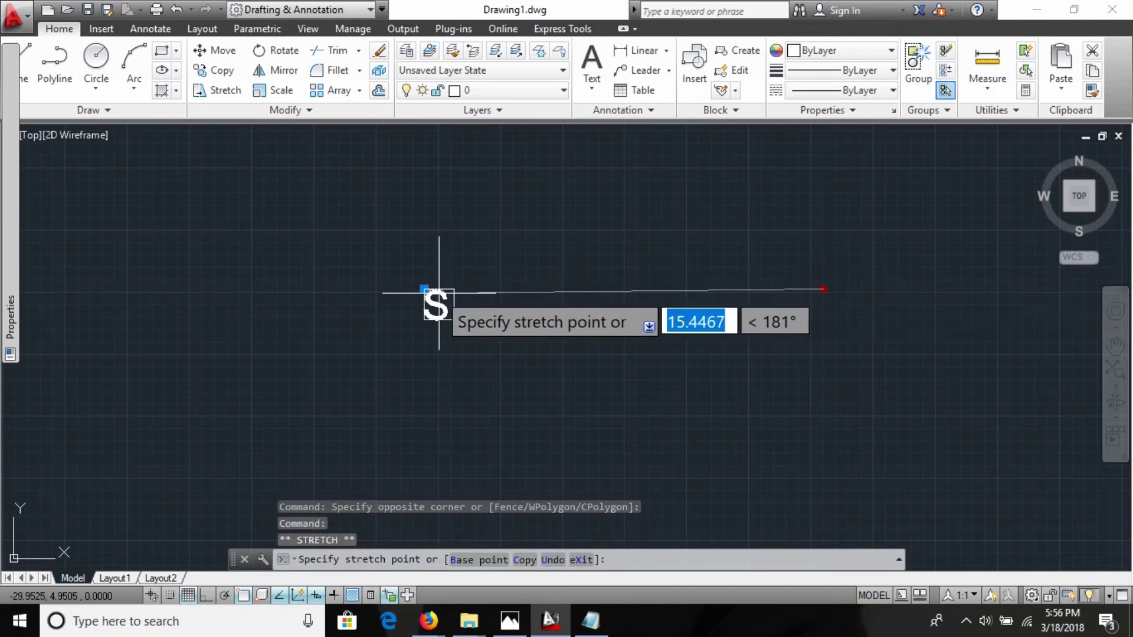
{"action": "left_click", "coordinate": [465, 289]}
{"action": "scroll", "coordinate": [639, 342], "scroll_direction": "down", "scroll_amount": 3}
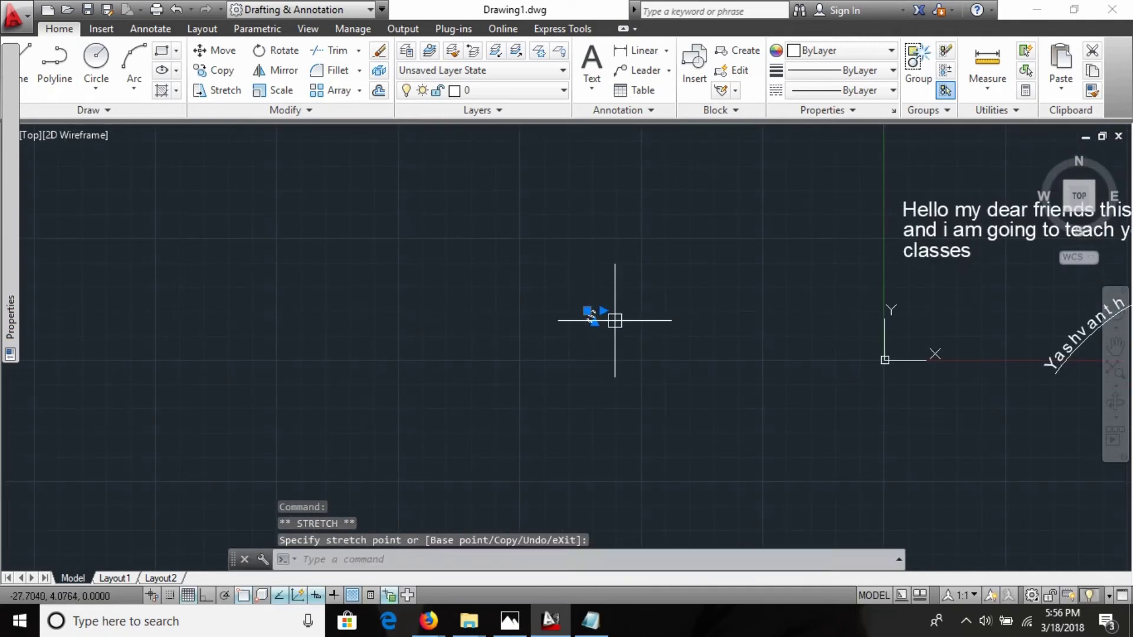
{"action": "key", "text": "Escape"}
{"action": "key", "text": "Escape"}
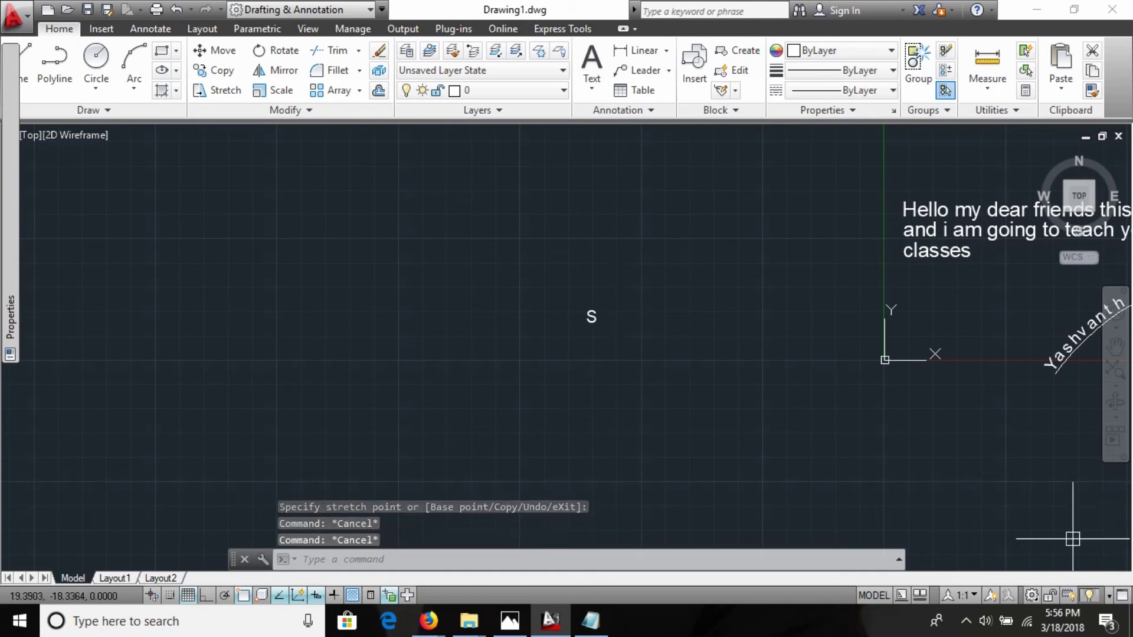
Copy the S twice, placing one copy below and one to the right
{"action": "type", "text": "cp"}
{"action": "key", "text": "Return"}
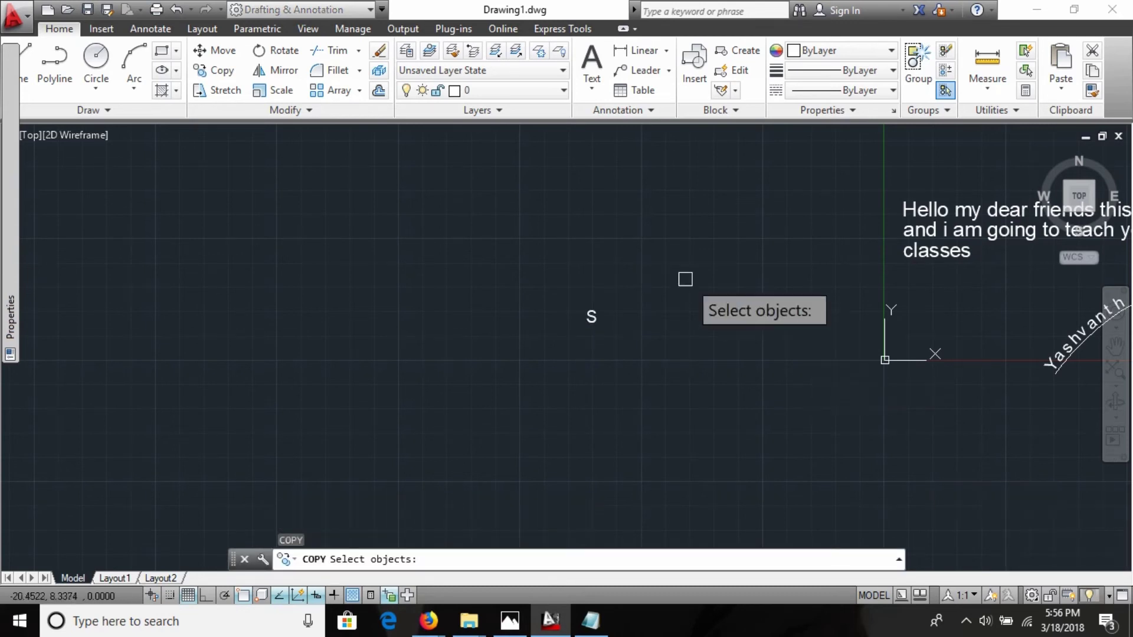
{"action": "left_click", "coordinate": [592, 312]}
{"action": "key", "text": "Return"}
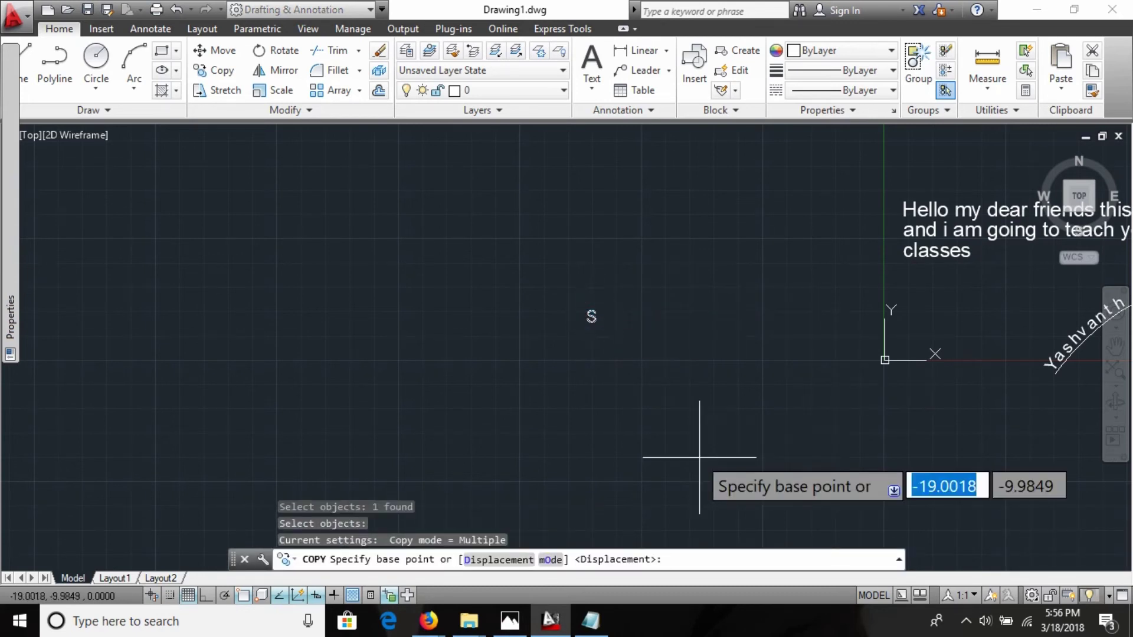
{"action": "left_click", "coordinate": [606, 304]}
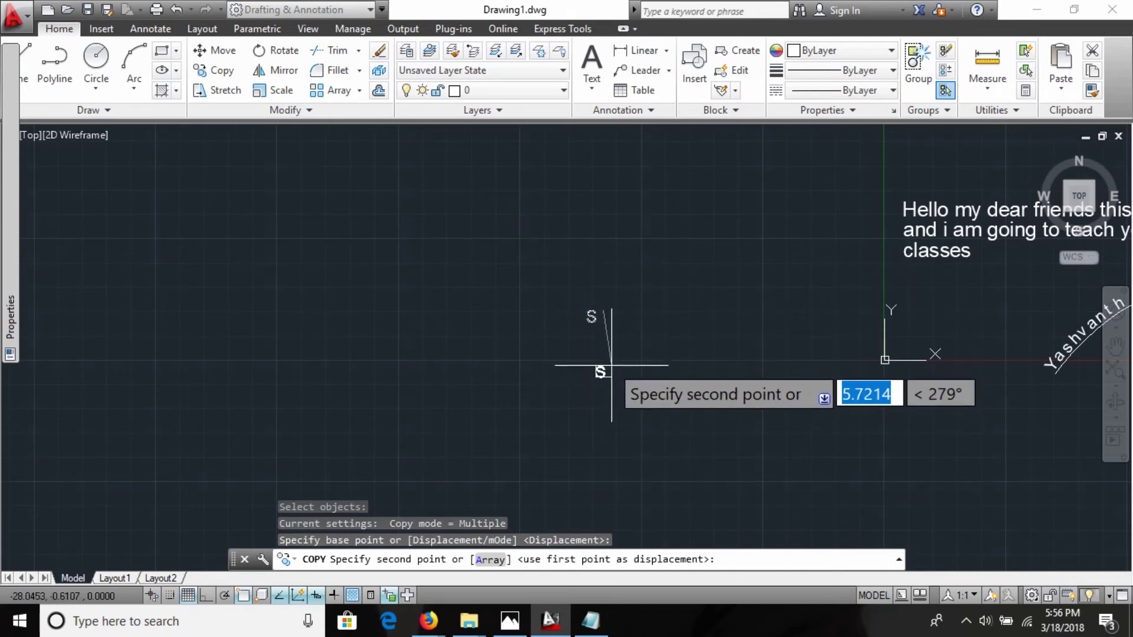
{"action": "left_click", "coordinate": [611, 387]}
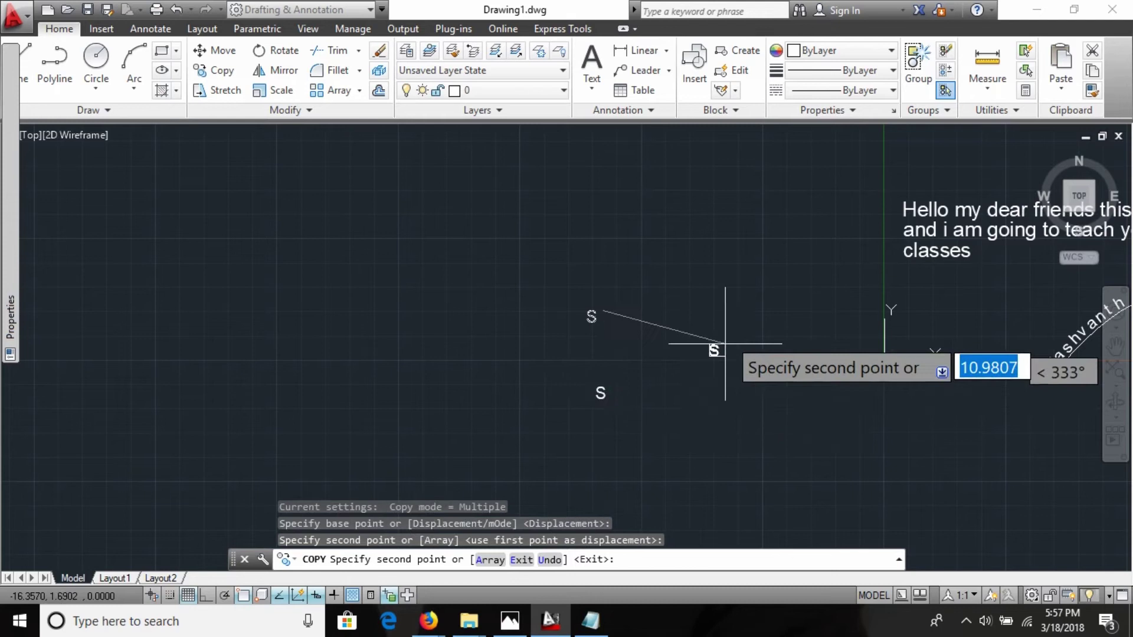
{"action": "left_click", "coordinate": [727, 305]}
{"action": "key", "text": "Escape"}
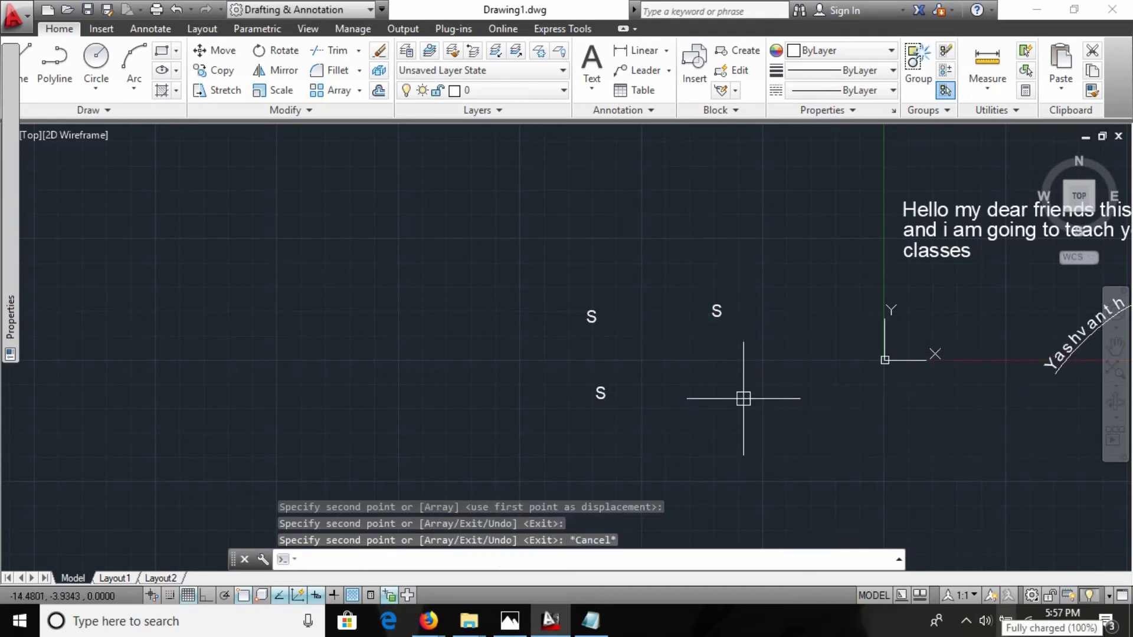
{"action": "type", "text": "tci"}
Enclose the three S letters in variable-size circles, offset factor 0.35, using TCIRCLE
{"action": "key", "text": "Return"}
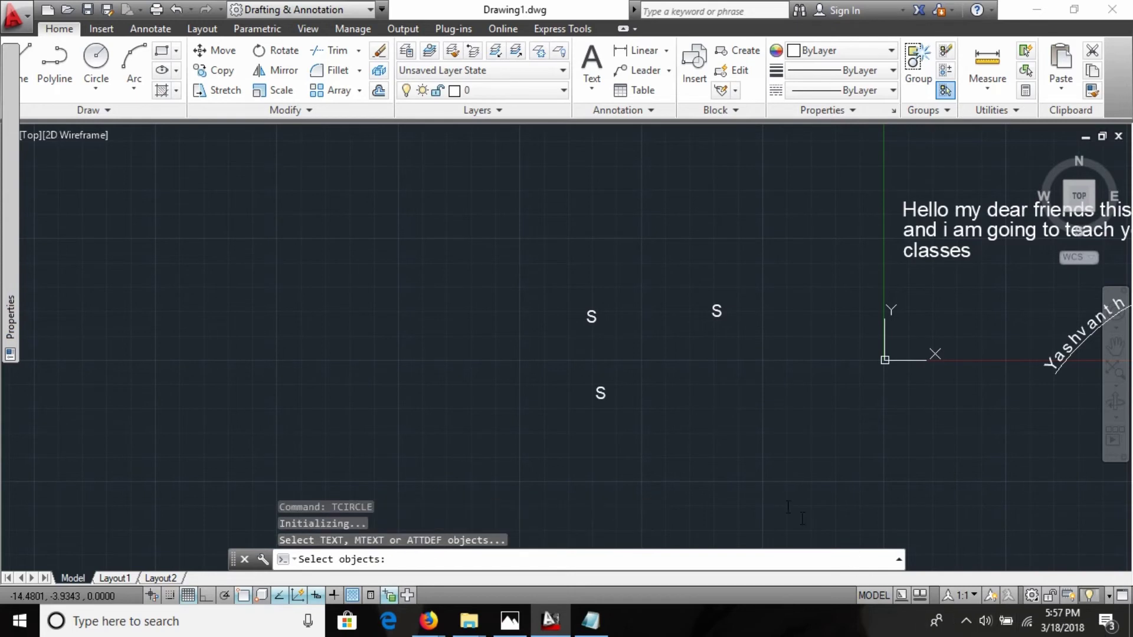
{"action": "left_click", "coordinate": [593, 319]}
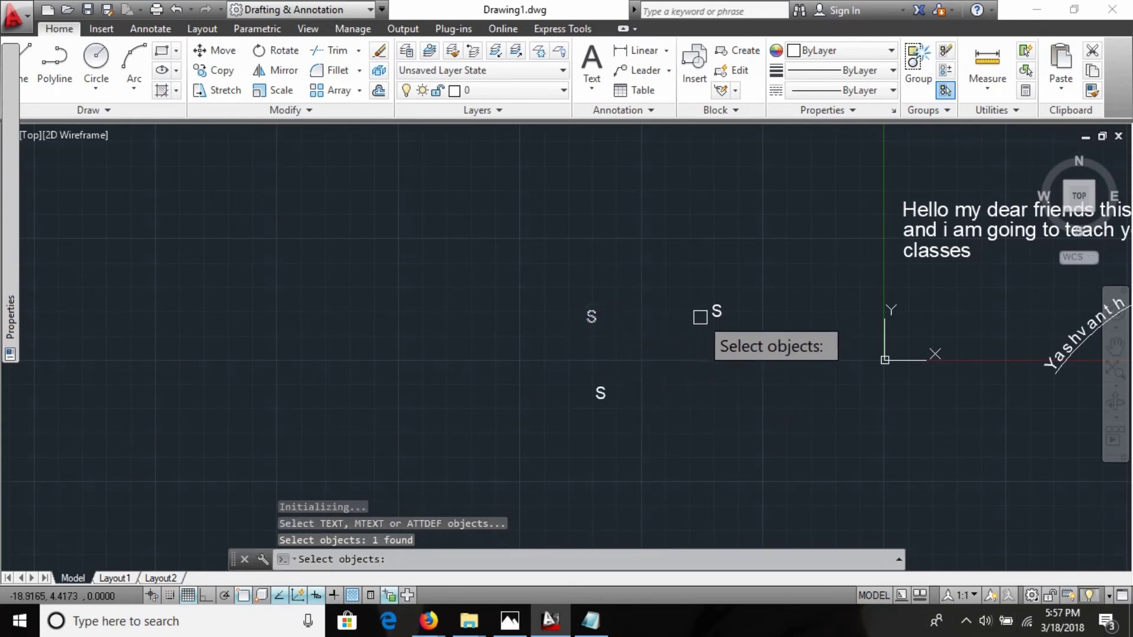
{"action": "left_click", "coordinate": [720, 311]}
{"action": "left_click", "coordinate": [600, 390]}
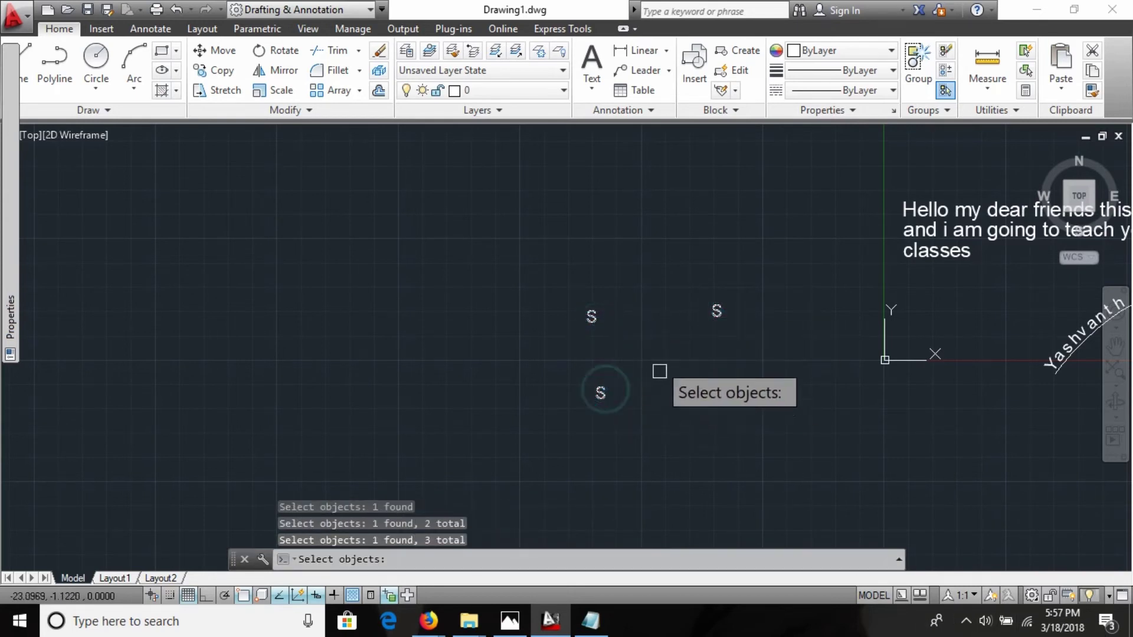
{"action": "key", "text": "Return"}
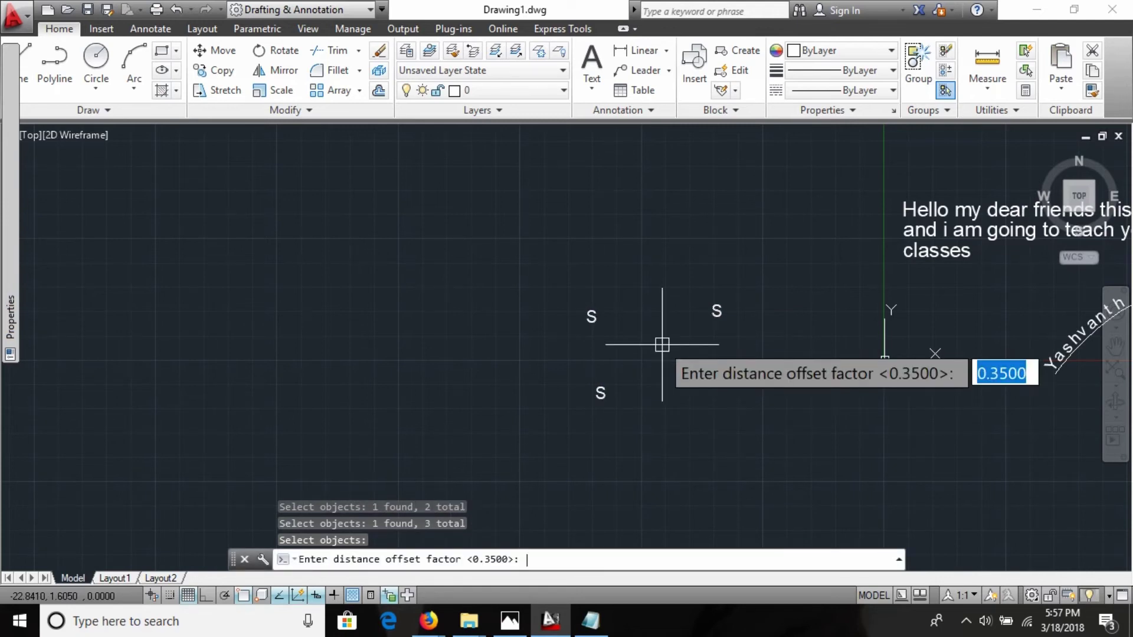
{"action": "key", "text": "Return"}
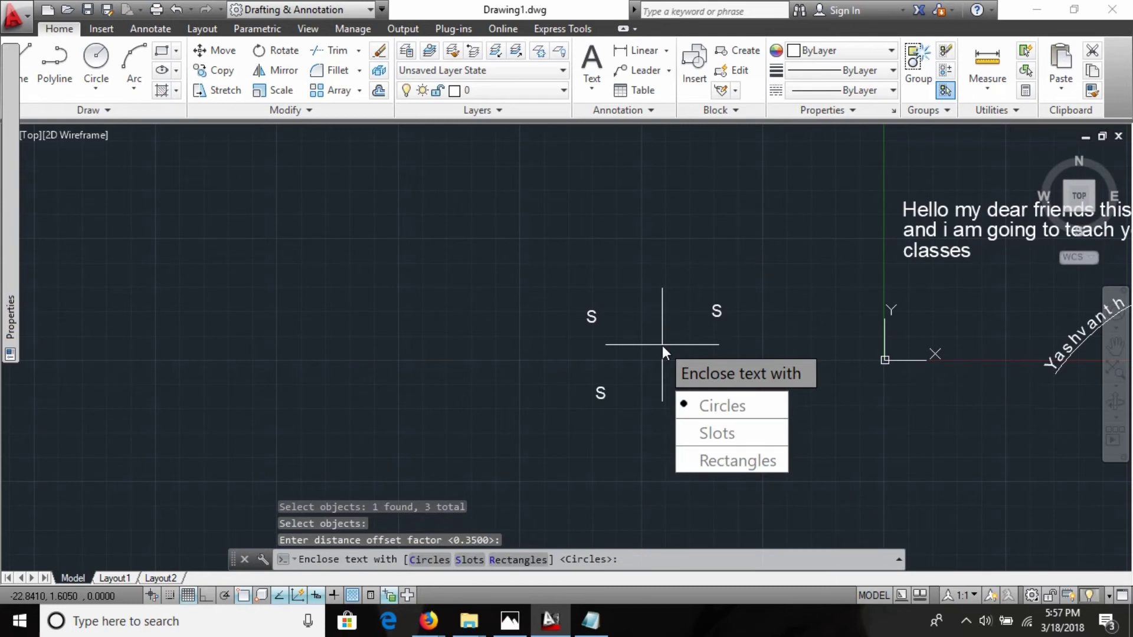
{"action": "key", "text": "Down"}
{"action": "key", "text": "Down"}
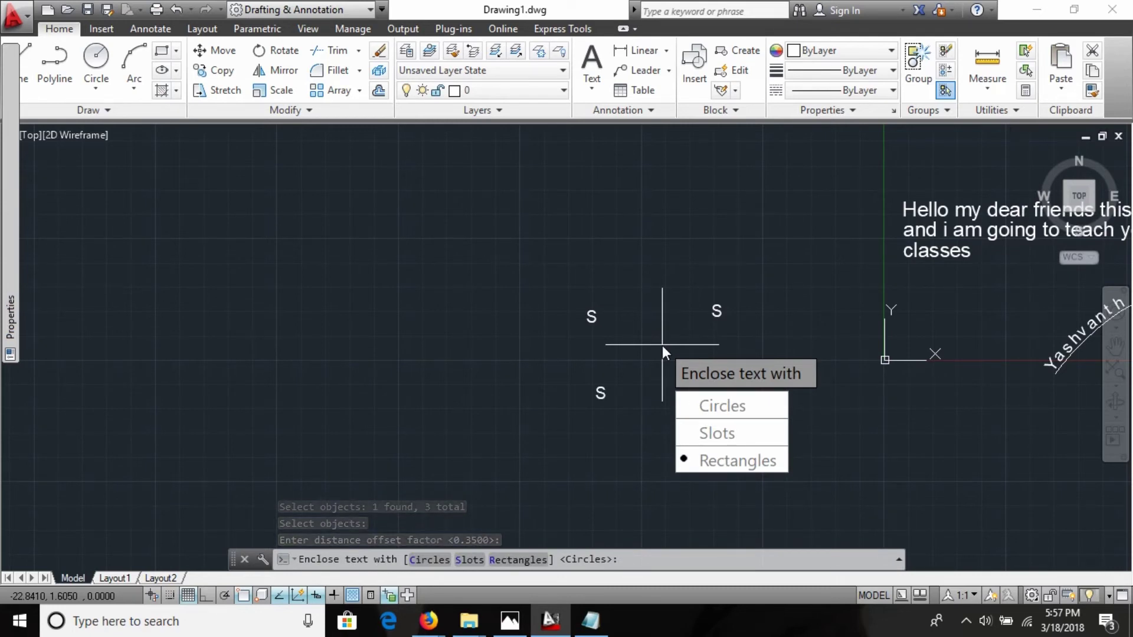
{"action": "key", "text": "Up"}
{"action": "key", "text": "Up"}
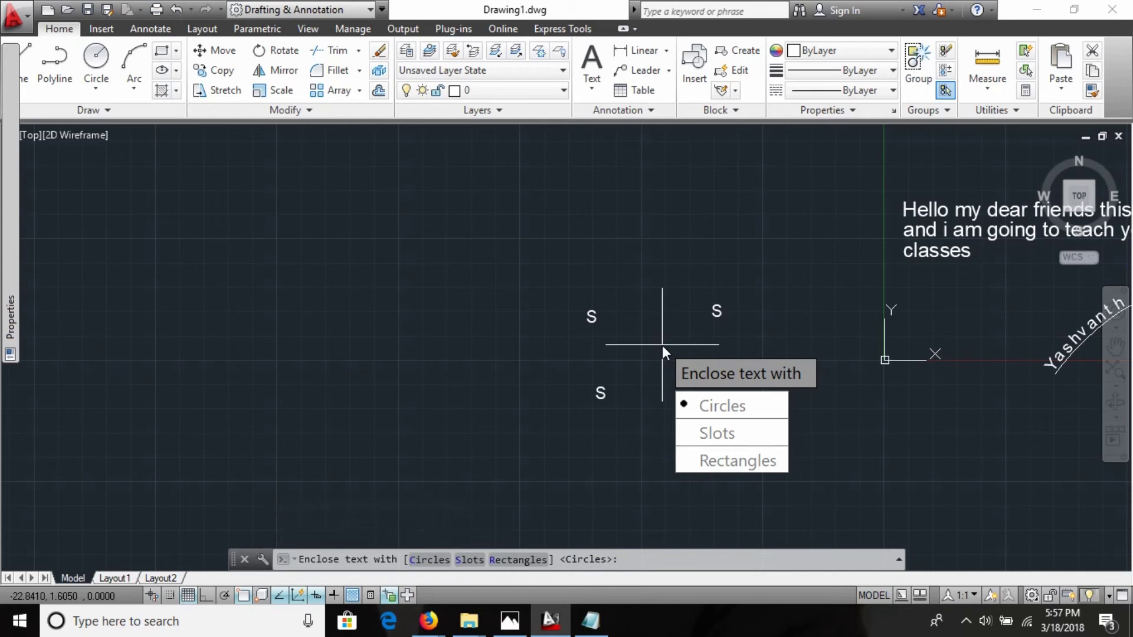
{"action": "key", "text": "Return"}
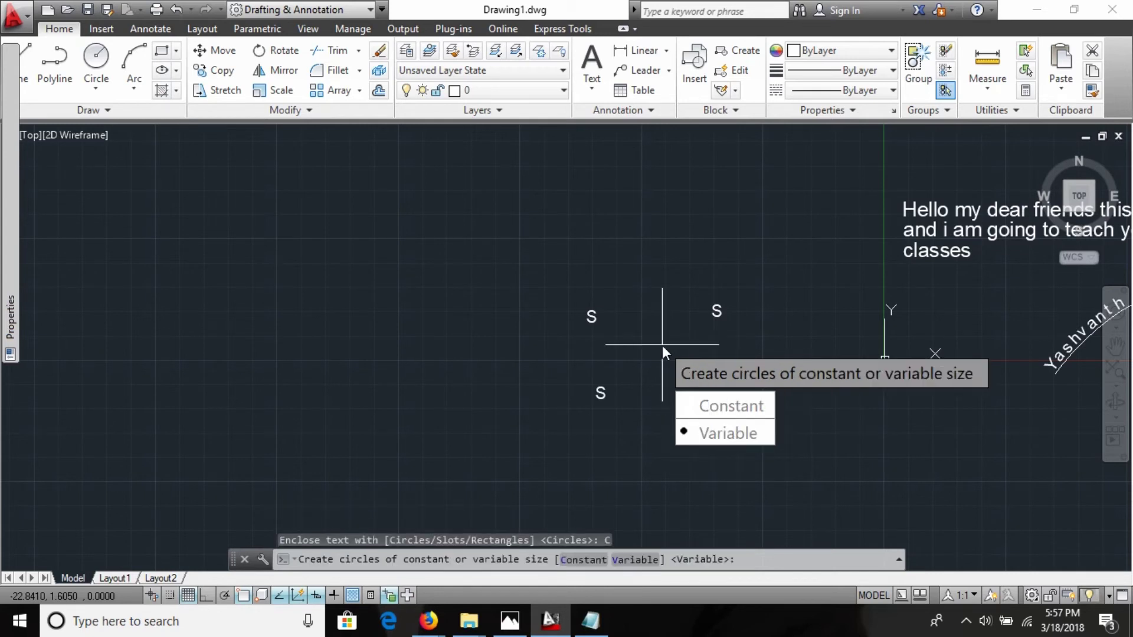
{"action": "key", "text": "Return"}
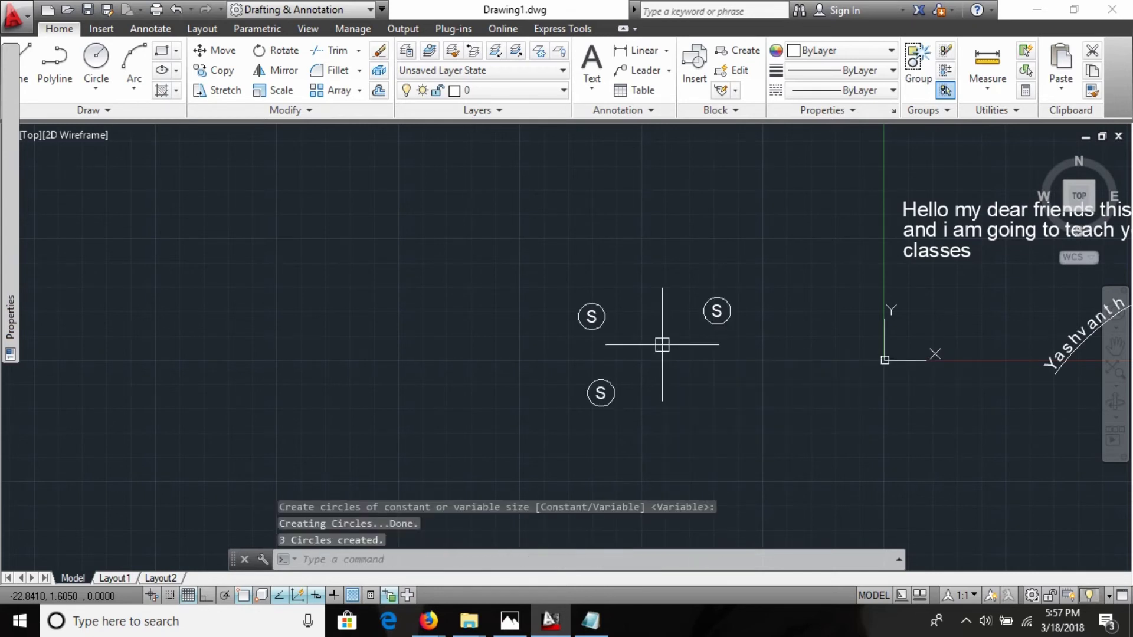
Pan the view left and glance at the Notepad command notes
{"action": "mouse_move", "coordinate": [690, 366]}
{"action": "middle_mouse_down"}
{"action": "mouse_move", "coordinate": [536, 326]}
{"action": "mouse_move", "coordinate": [457, 367]}
{"action": "mouse_move", "coordinate": [837, 334]}
{"action": "middle_mouse_up"}
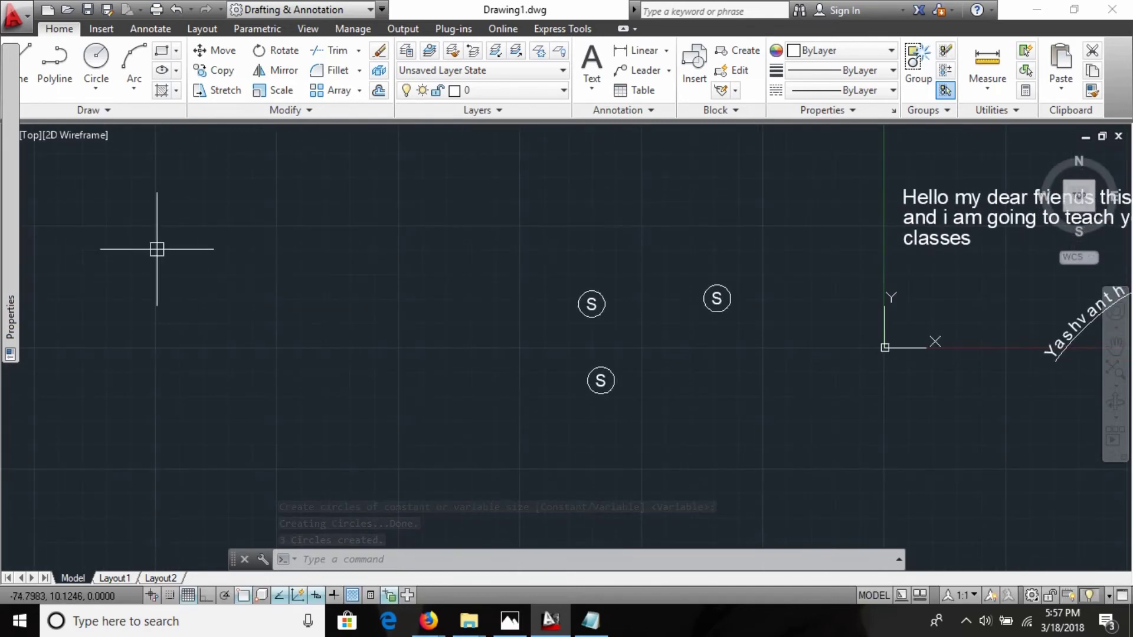
{"action": "key", "text": "alt+Tab"}
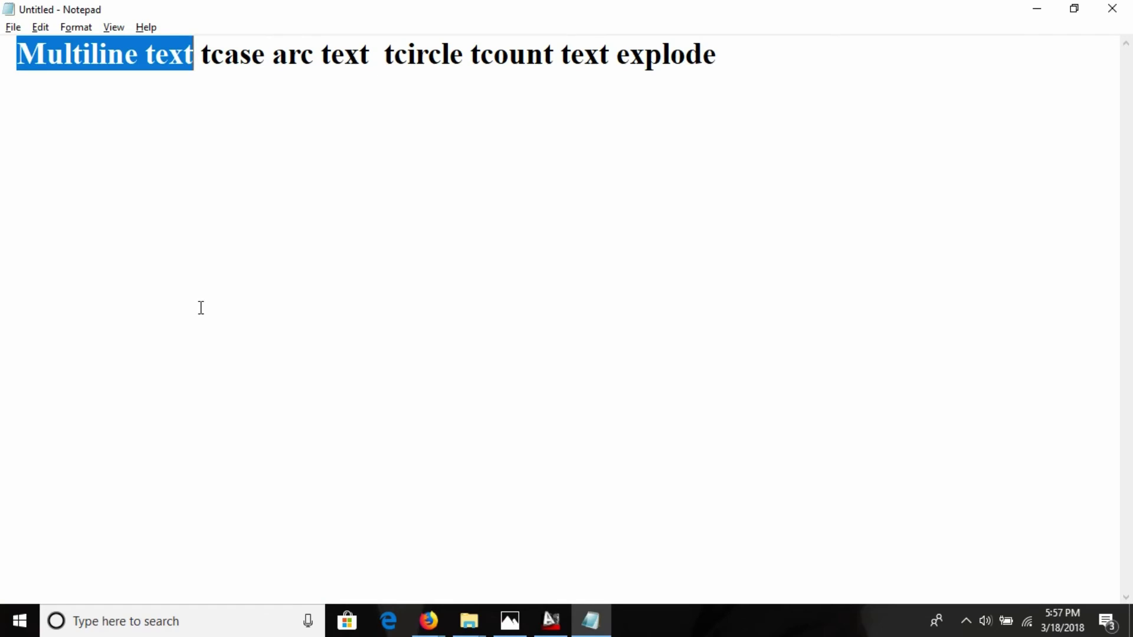
{"action": "key", "text": "alt+Tab"}
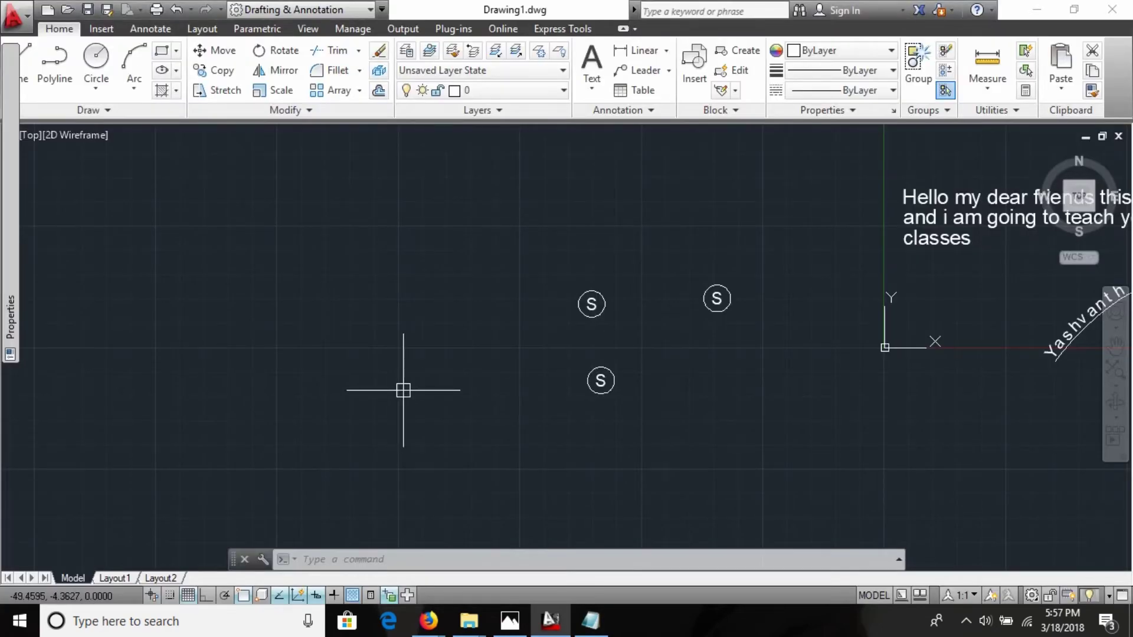
Add a multiline text reading 'absolut' at 1.2 height above-left of the circled S letters, then select it
{"action": "type", "text": "mt"}
{"action": "key", "text": "Return"}
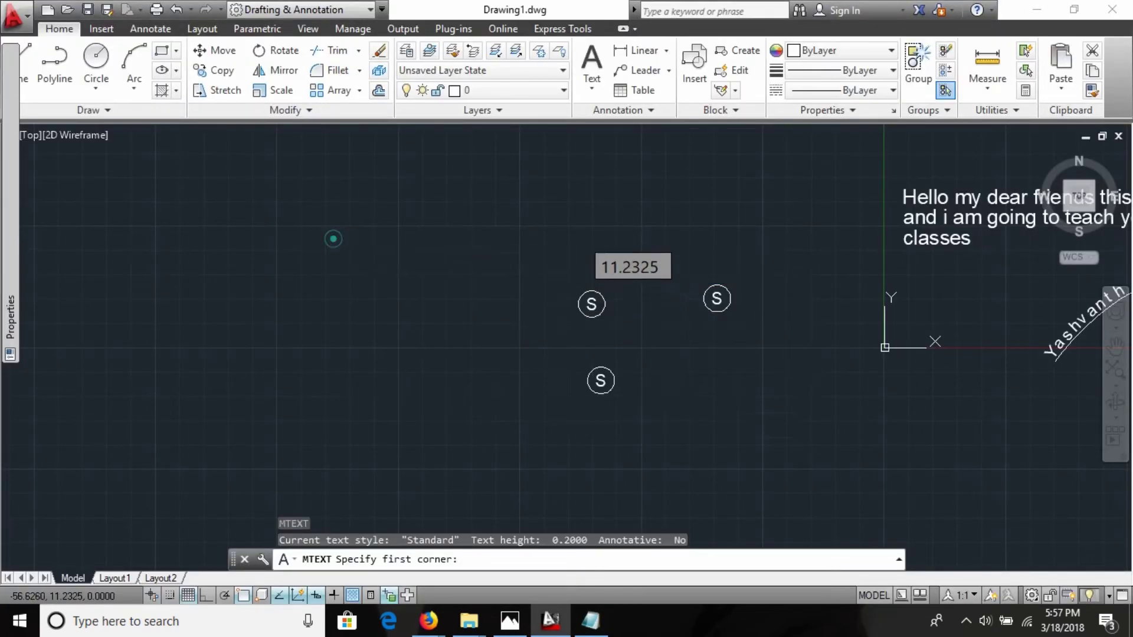
{"action": "left_click", "coordinate": [332, 239]}
{"action": "left_click", "coordinate": [515, 282]}
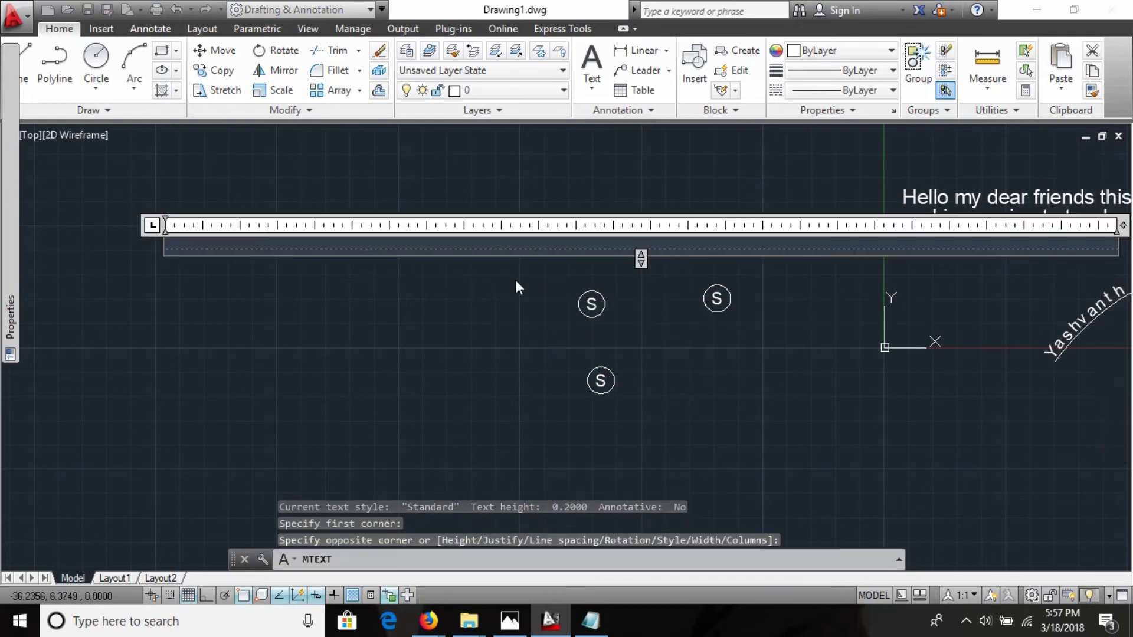
{"action": "type", "text": "about"}
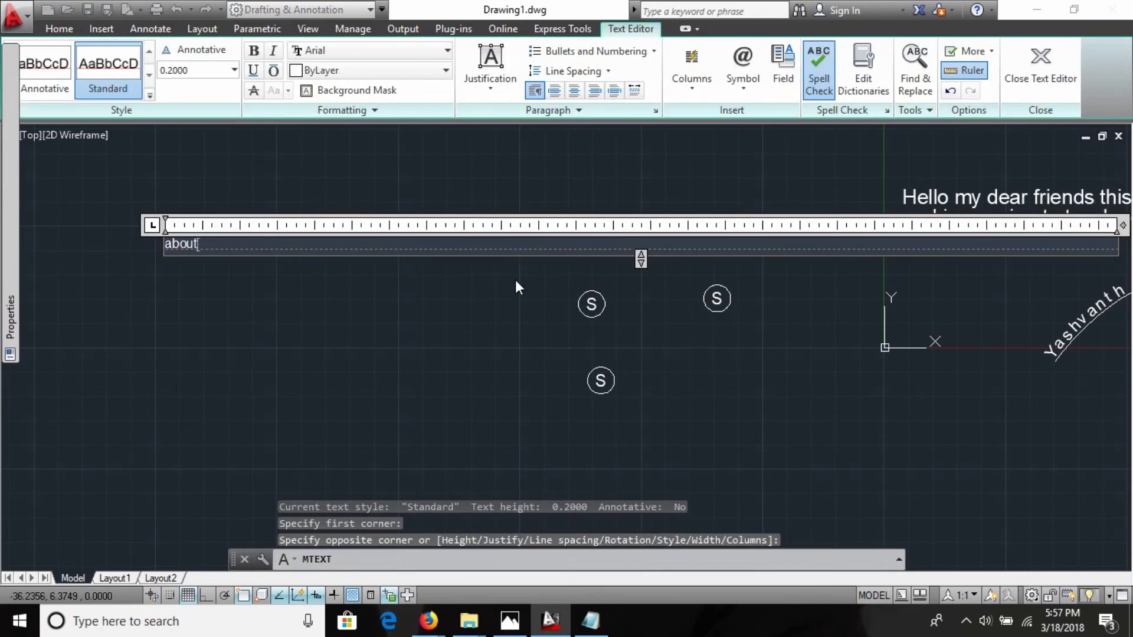
{"action": "key", "text": "BackSpace"}
{"action": "type", "text": "sl"}
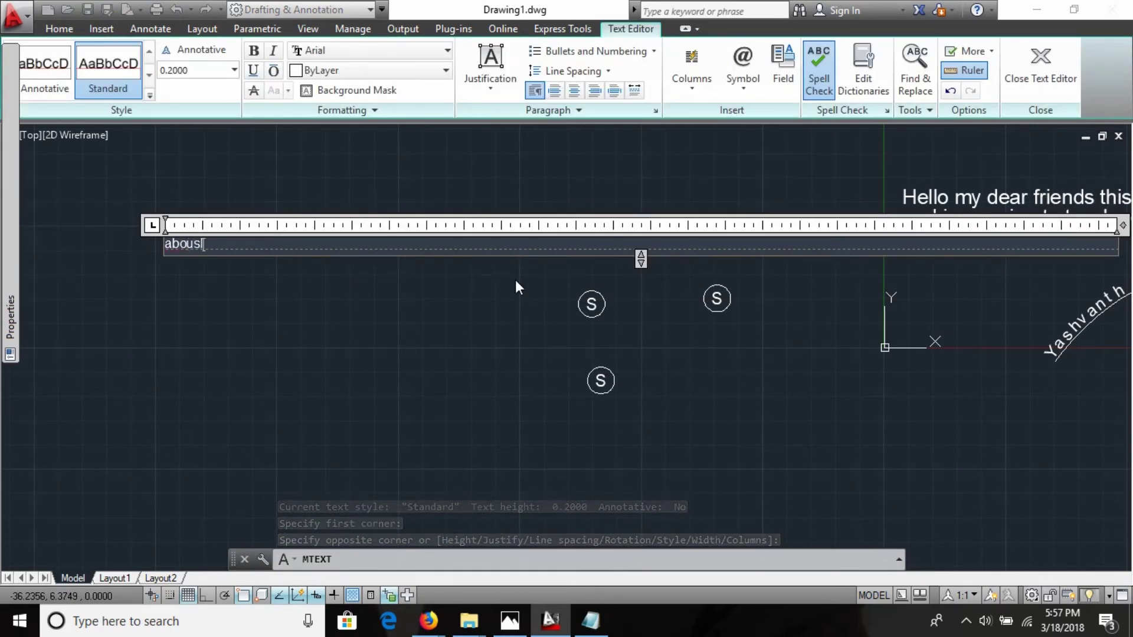
{"action": "type", "text": "t"}
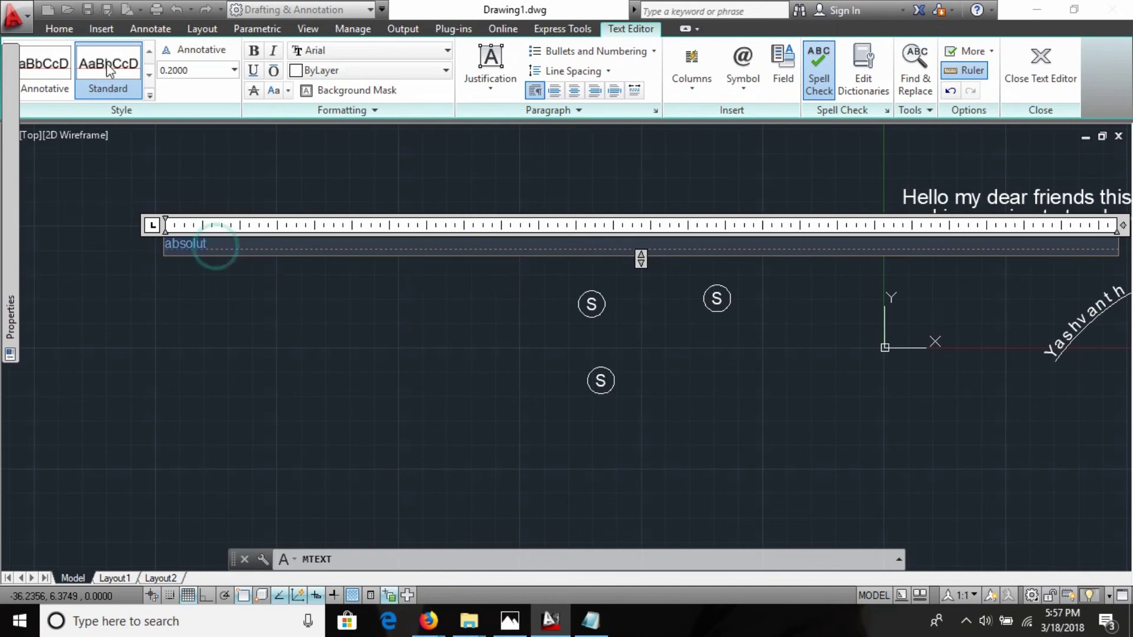
{"action": "type", "text": "1.2"}
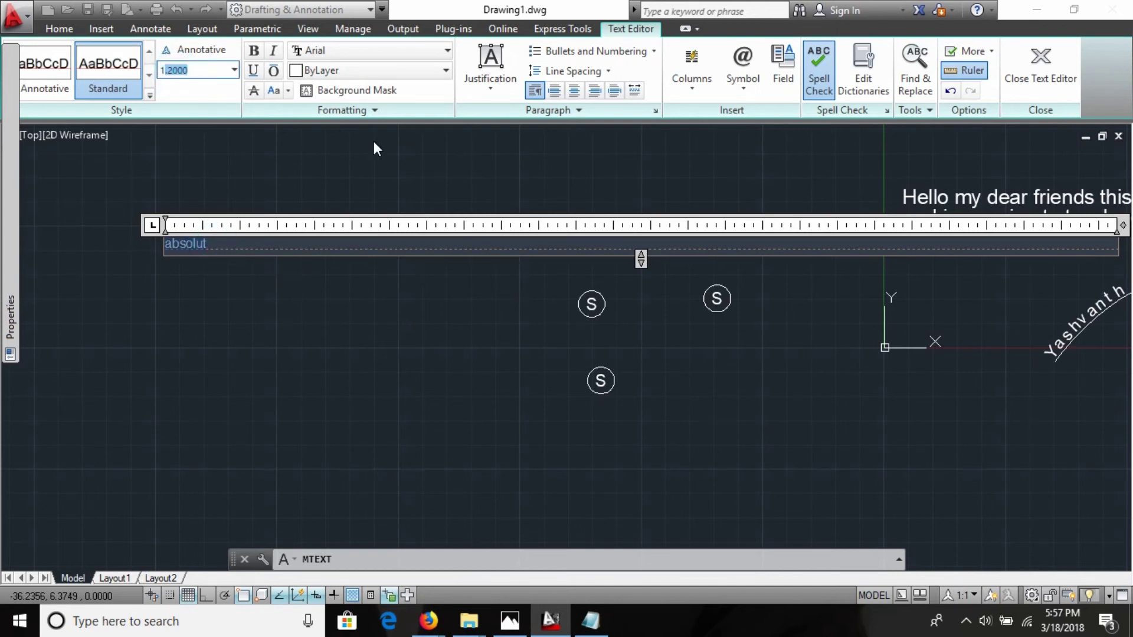
{"action": "key", "text": "Return"}
{"action": "left_click", "coordinate": [392, 376]}
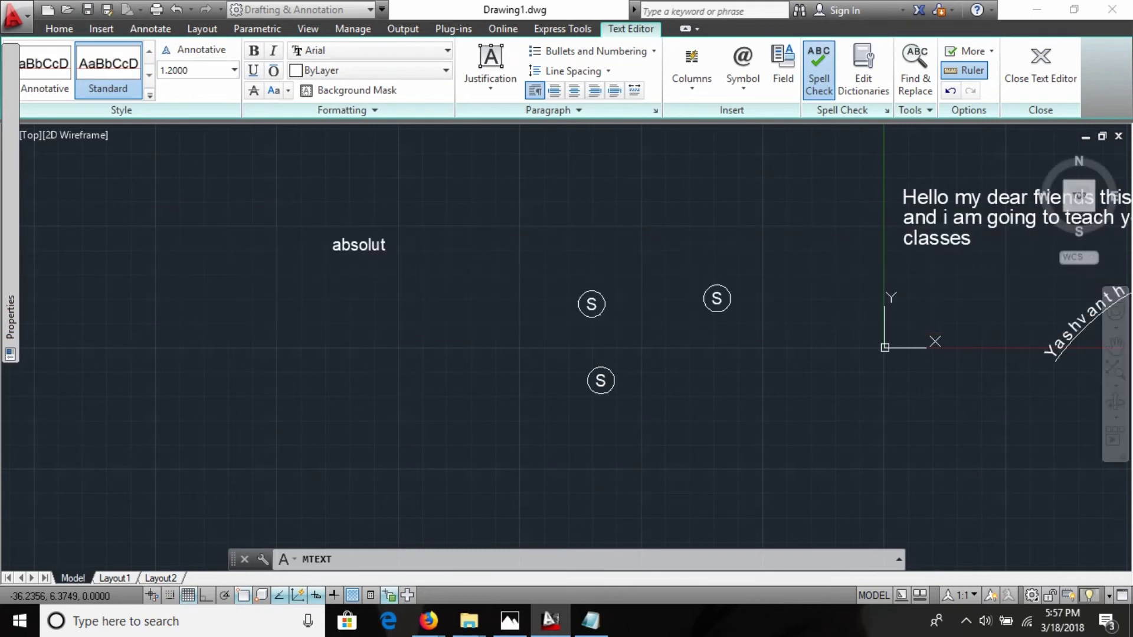
{"action": "left_click", "coordinate": [366, 249]}
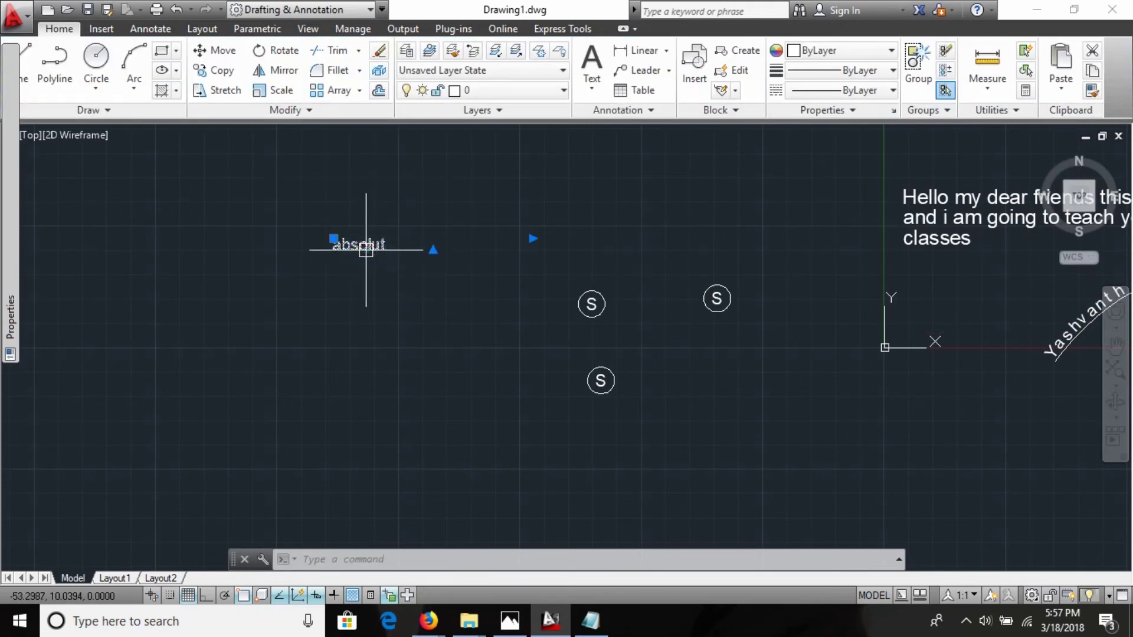
Copy the absolut text to four spots: twice below it, beside the bottom circle, and near the top
{"action": "type", "text": "co"}
{"action": "key", "text": "Return"}
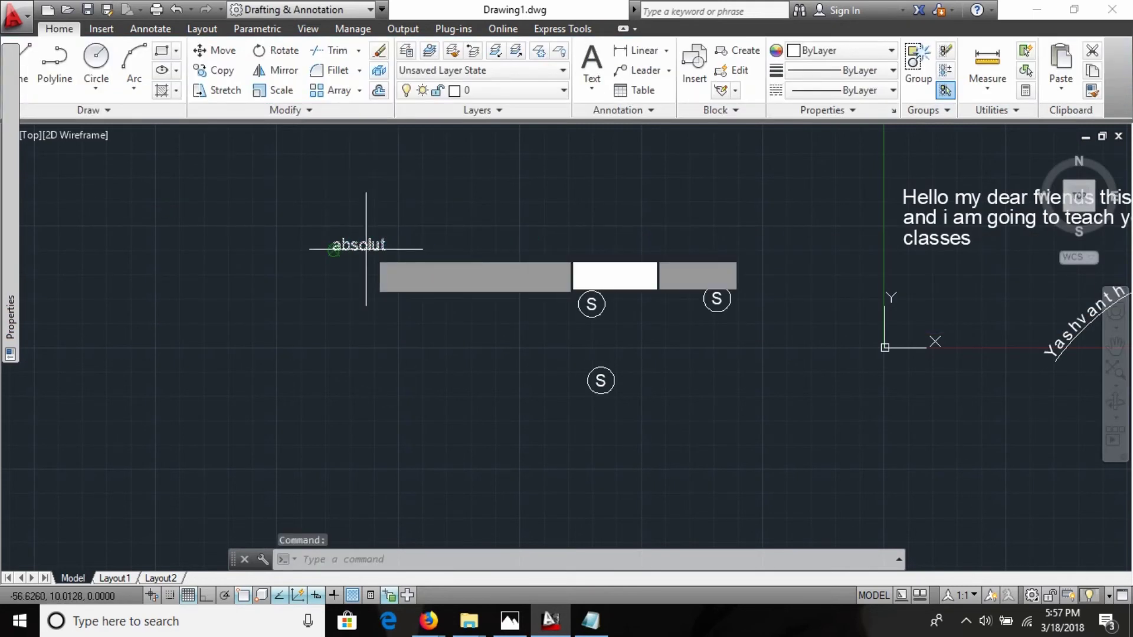
{"action": "left_click", "coordinate": [316, 242]}
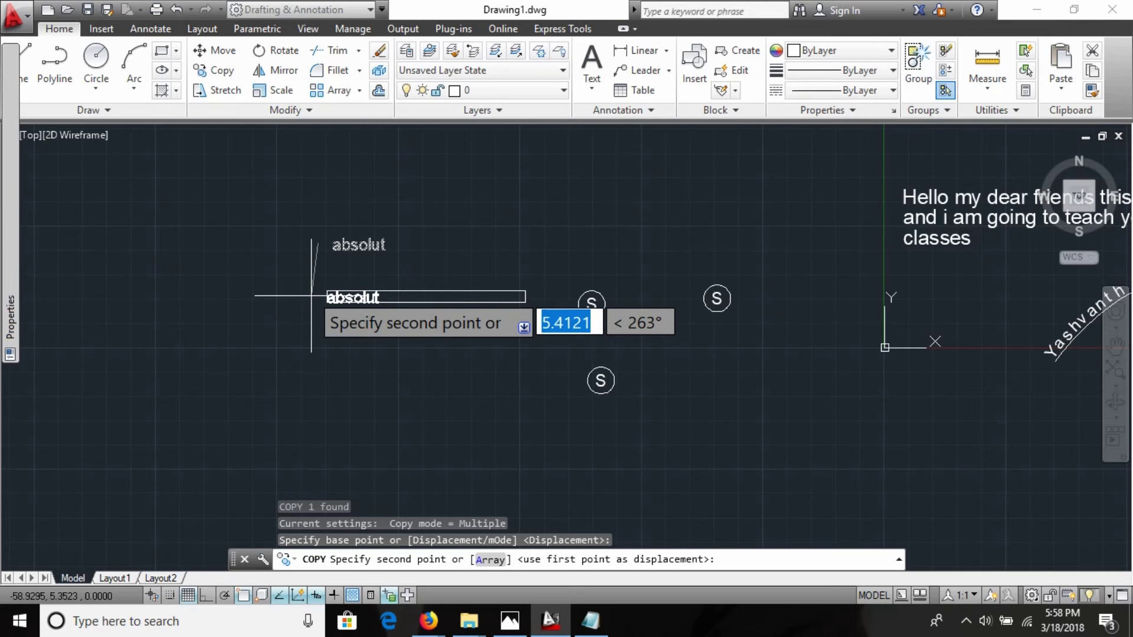
{"action": "key", "text": "alt+Tab"}
{"action": "key", "text": "alt+Tab"}
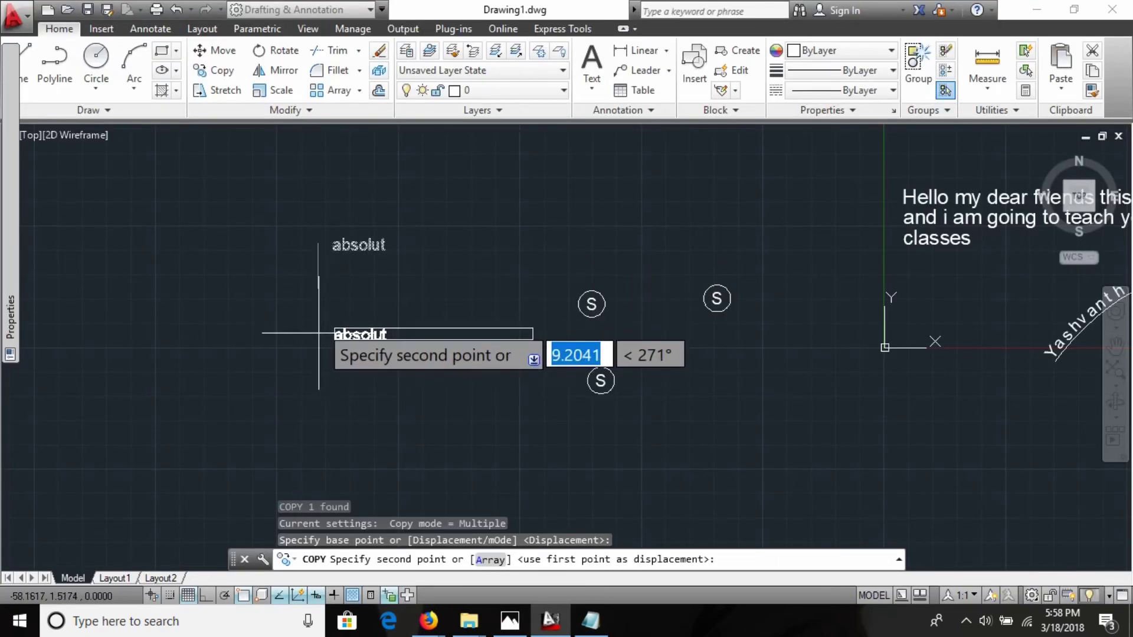
{"action": "left_click", "coordinate": [314, 298]}
{"action": "left_click", "coordinate": [317, 344]}
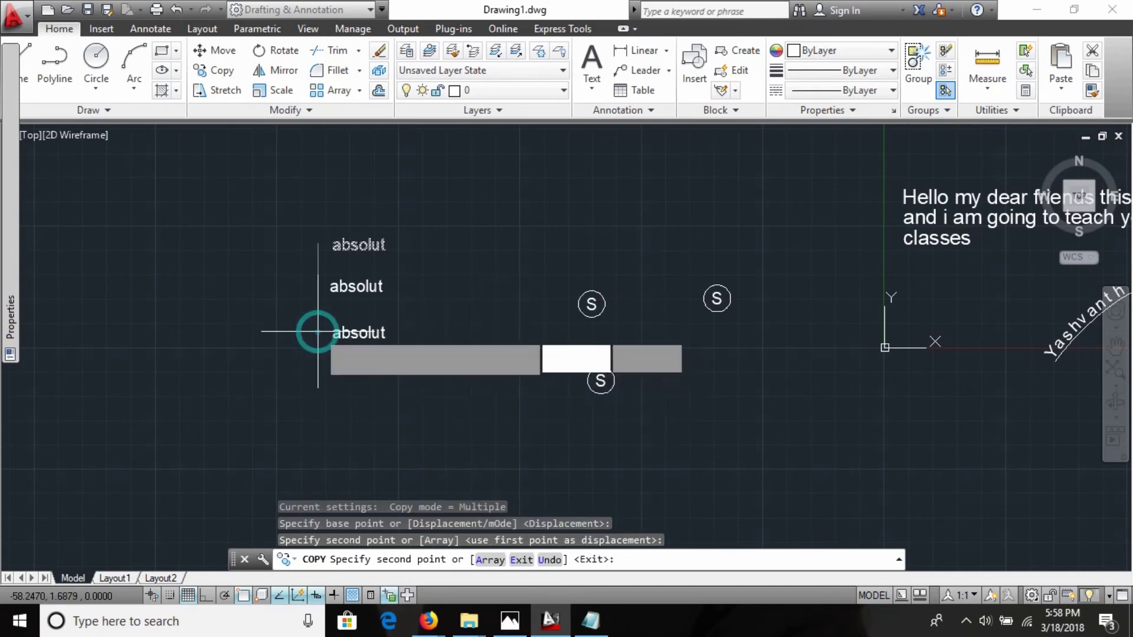
{"action": "left_click", "coordinate": [406, 416]}
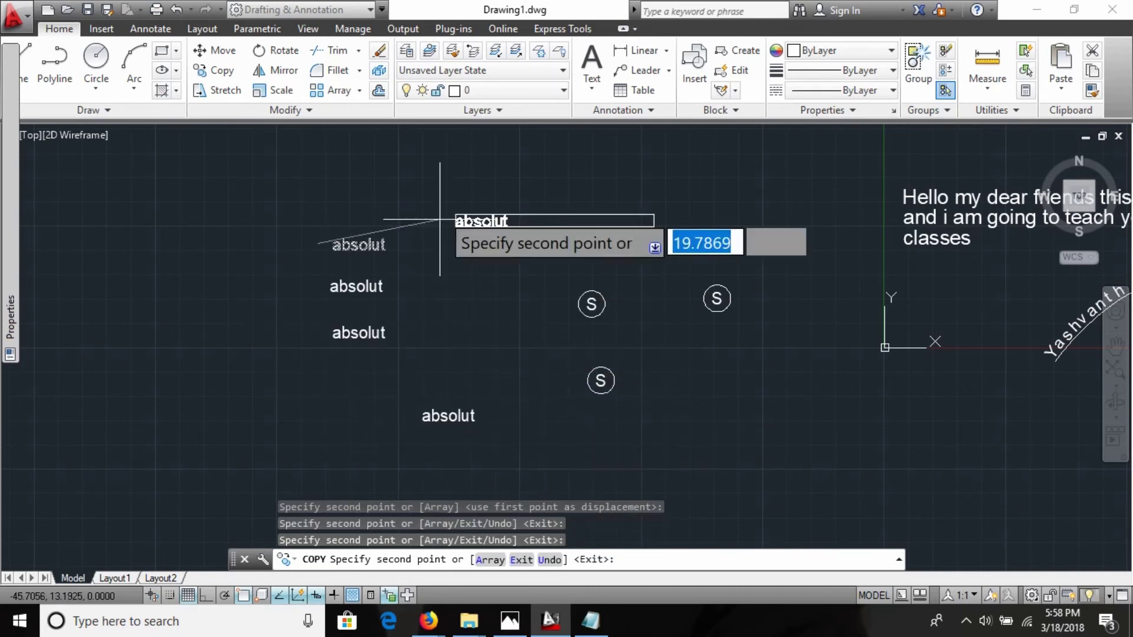
{"action": "left_click", "coordinate": [456, 150]}
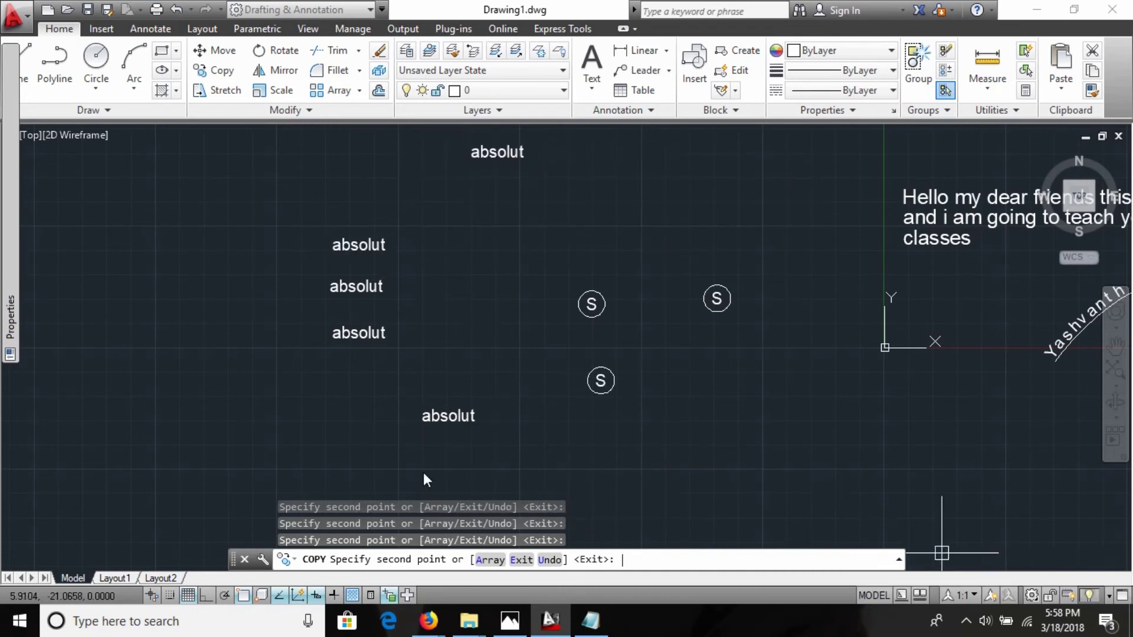
{"action": "key", "text": "Escape"}
{"action": "type", "text": "tcount"}
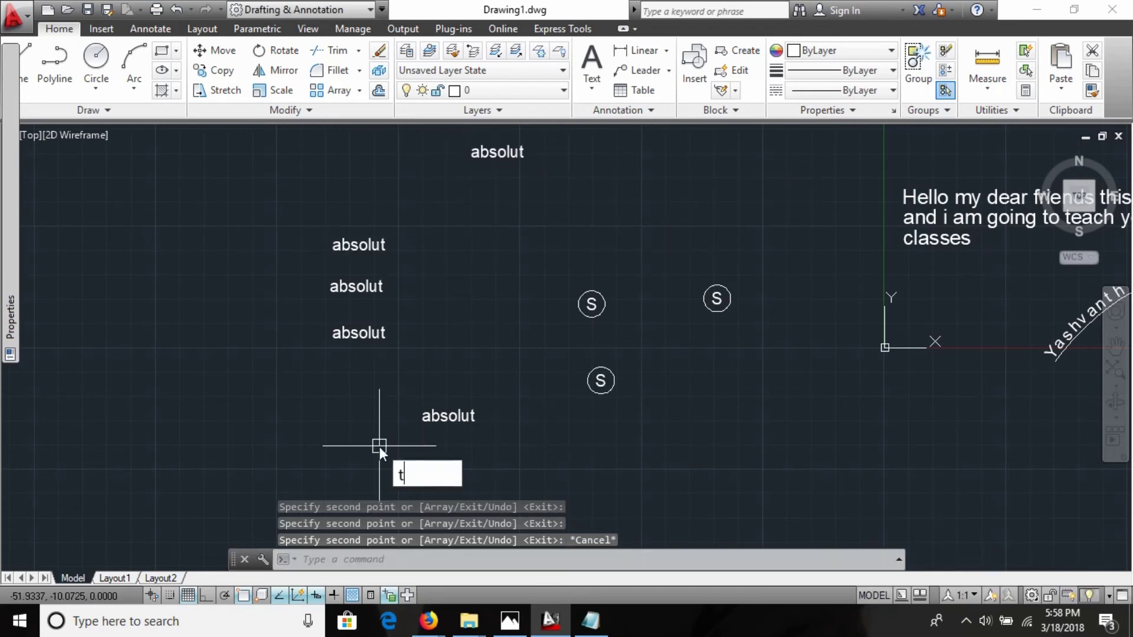
{"action": "key", "text": "Return"}
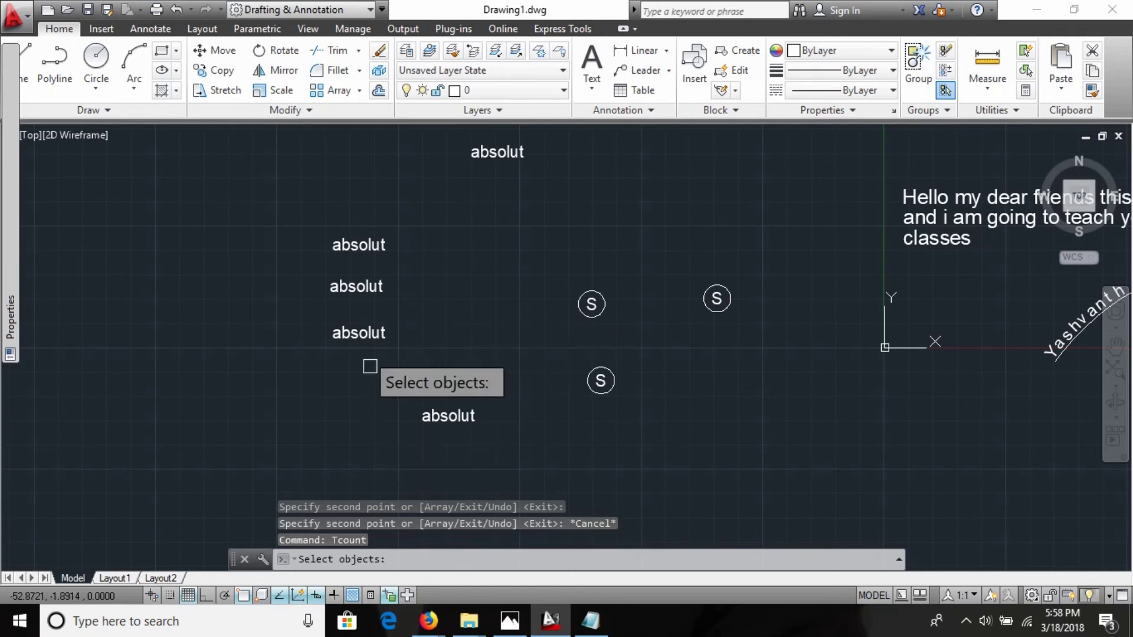
{"action": "left_click", "coordinate": [360, 241]}
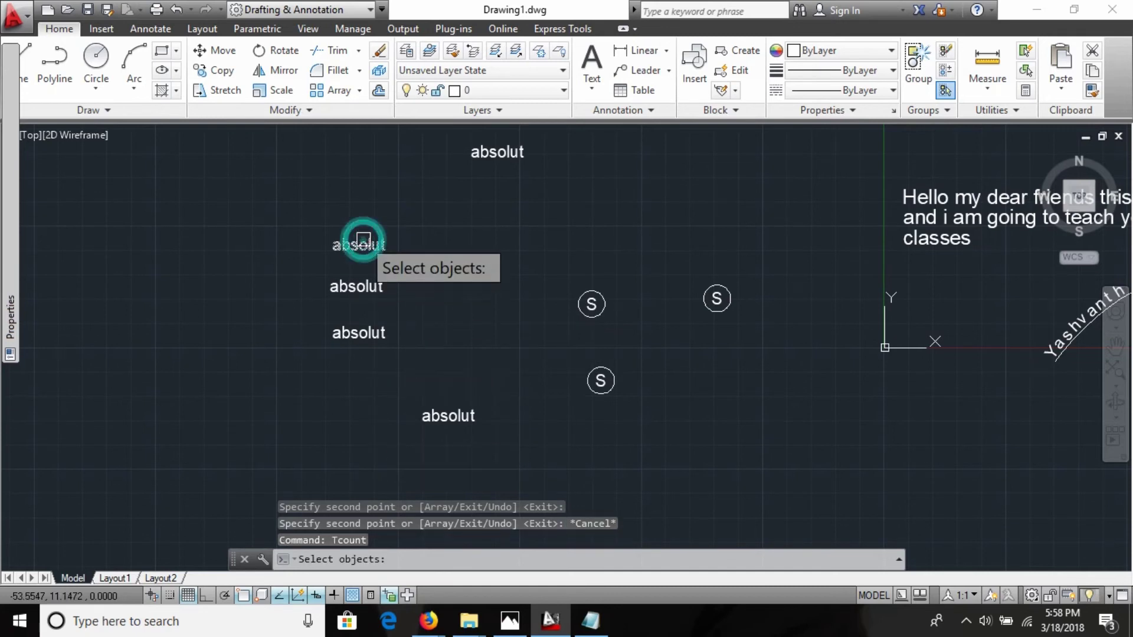
{"action": "left_click", "coordinate": [354, 286]}
{"action": "left_click", "coordinate": [365, 333]}
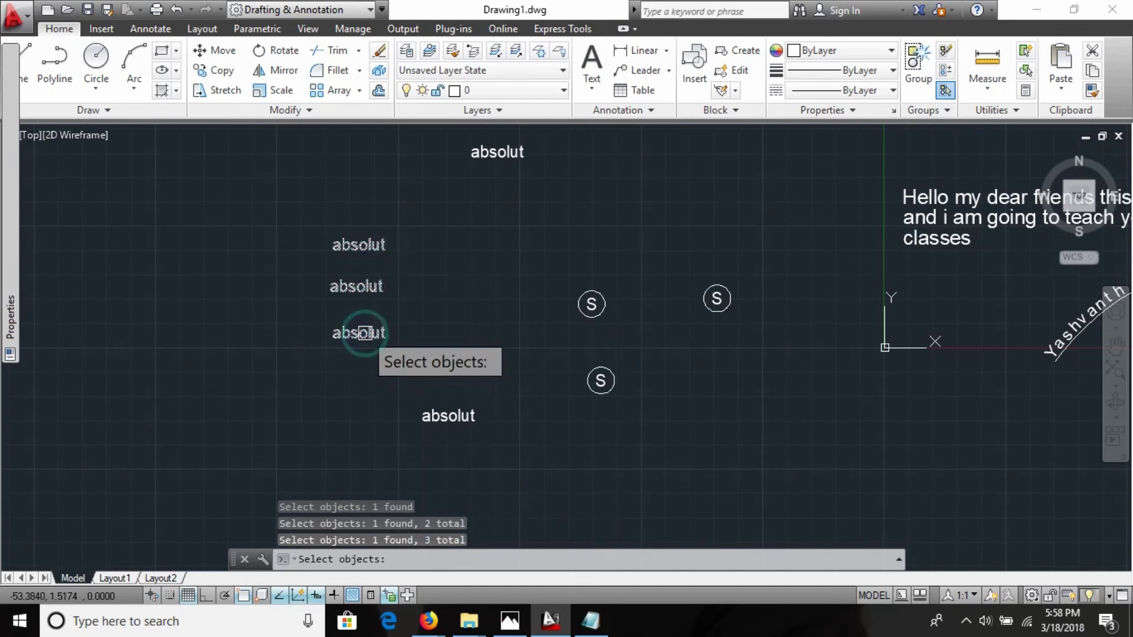
{"action": "left_click", "coordinate": [429, 413]}
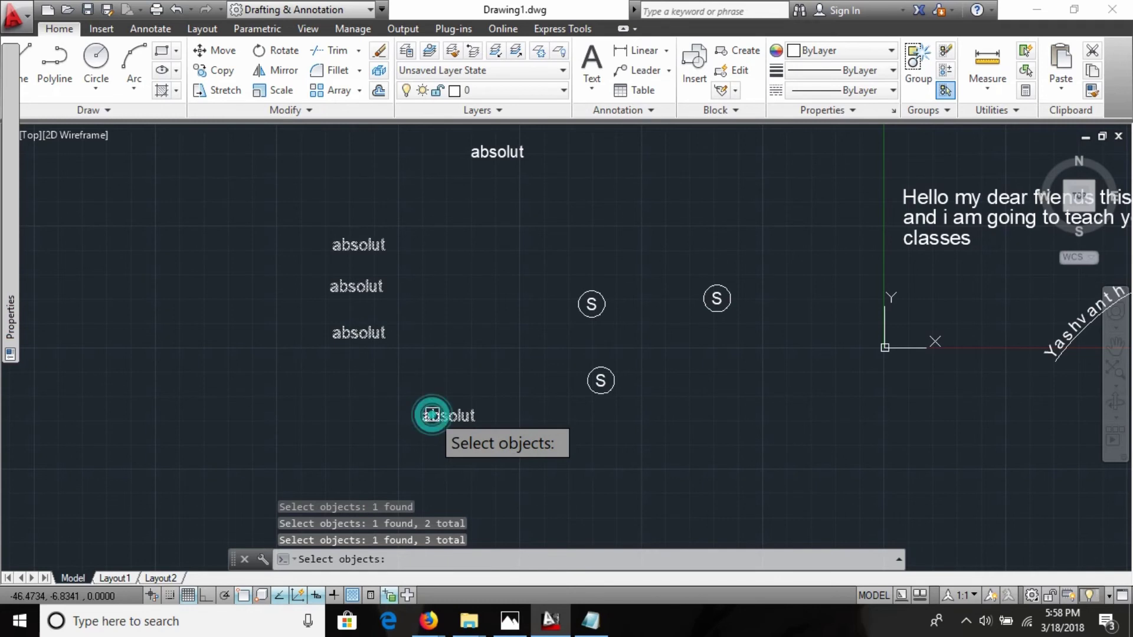
{"action": "left_click", "coordinate": [476, 155]}
{"action": "key", "text": "Return"}
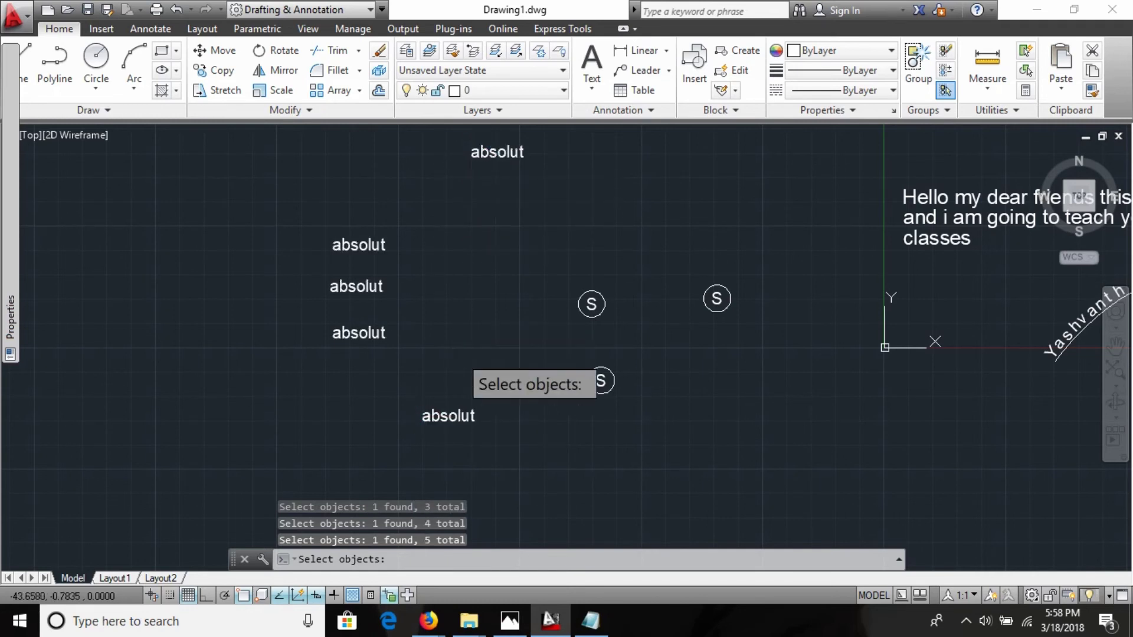
{"action": "key", "text": "Return"}
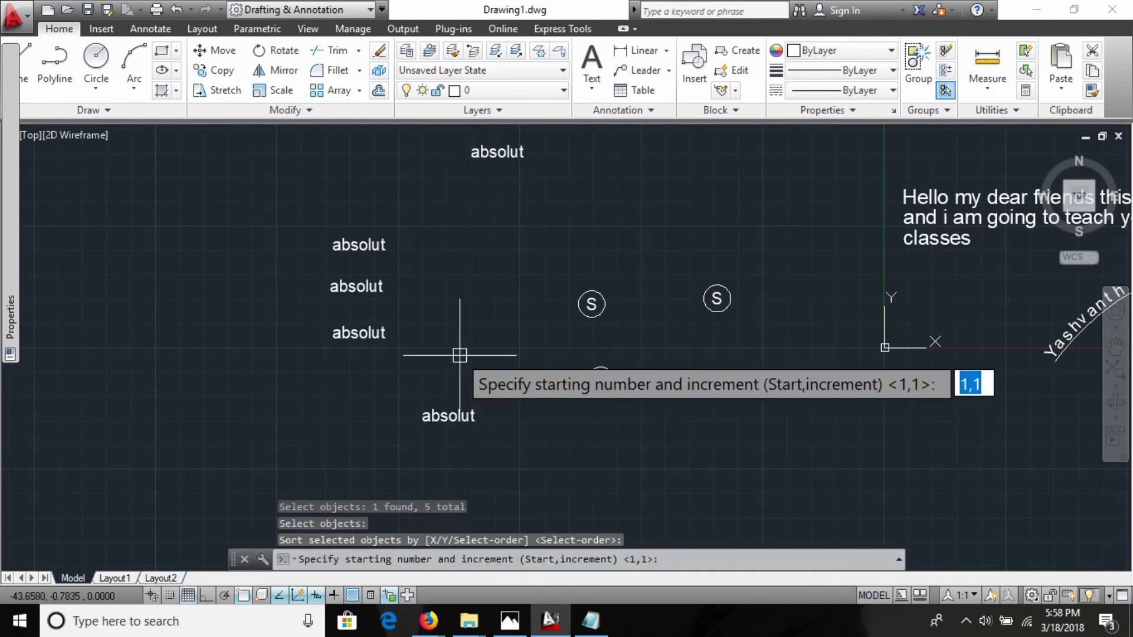
{"action": "key", "text": "Return"}
{"action": "key", "text": "Return"}
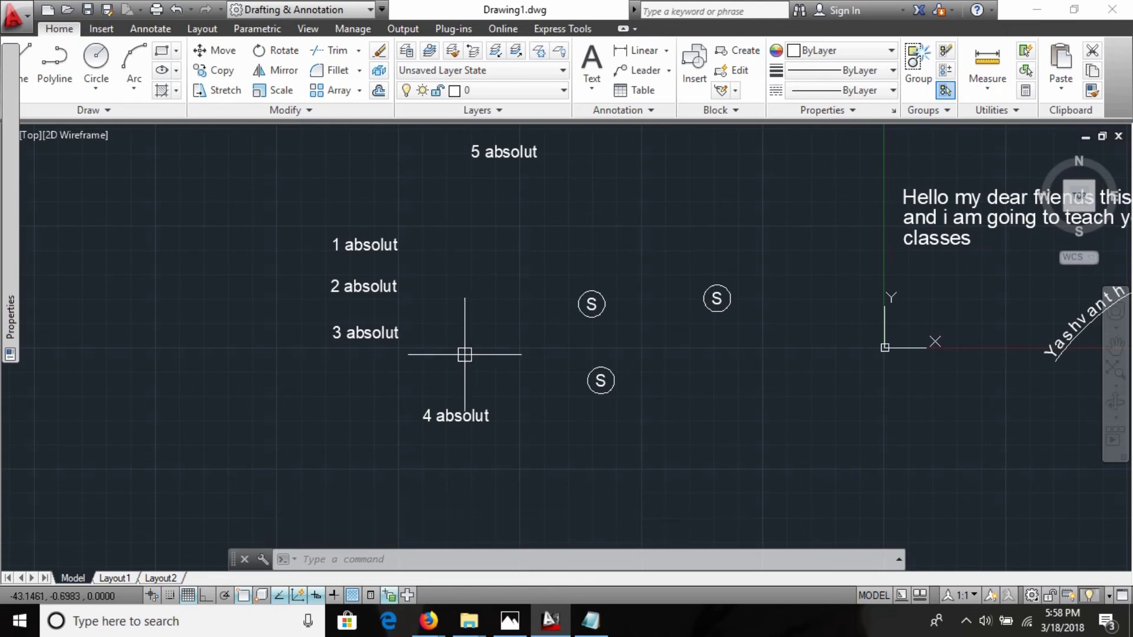
{"action": "key", "text": "alt+Tab"}
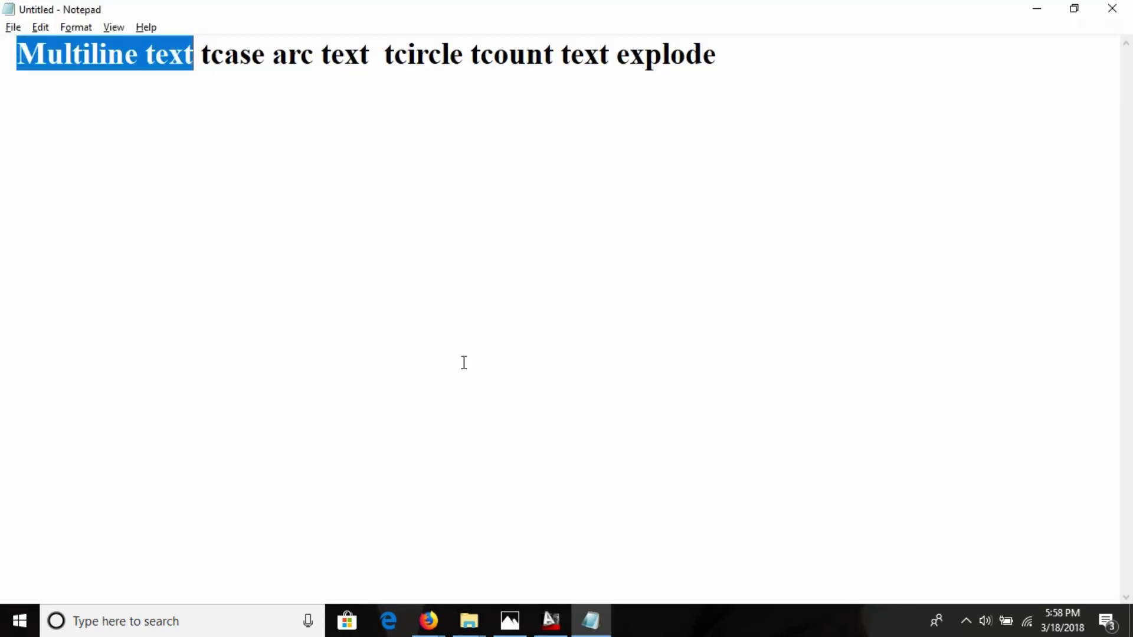
{"action": "key", "text": "alt+Tab"}
{"action": "middle_click_drag", "start_coordinate": [678, 344], "coordinate": [345, 394]}
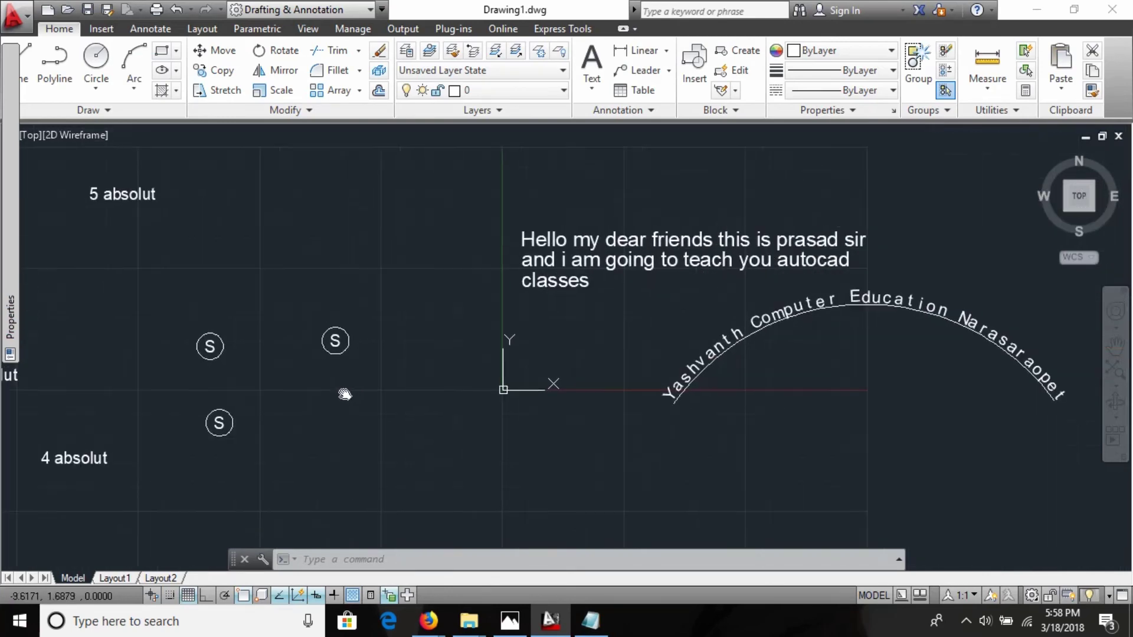
{"action": "scroll", "coordinate": [703, 311], "scroll_direction": "up", "scroll_amount": 3}
Convert the '5 absolut' text to UPPERCASE with TCASE so it reads '5 ABSOLUT'
{"action": "mouse_move", "coordinate": [702, 311]}
{"action": "middle_mouse_down"}
{"action": "mouse_move", "coordinate": [291, 266]}
{"action": "mouse_move", "coordinate": [2, 180]}
{"action": "mouse_move", "coordinate": [573, 236]}
{"action": "mouse_move", "coordinate": [861, 420]}
{"action": "mouse_move", "coordinate": [467, 385]}
{"action": "mouse_move", "coordinate": [650, 253]}
{"action": "middle_mouse_up"}
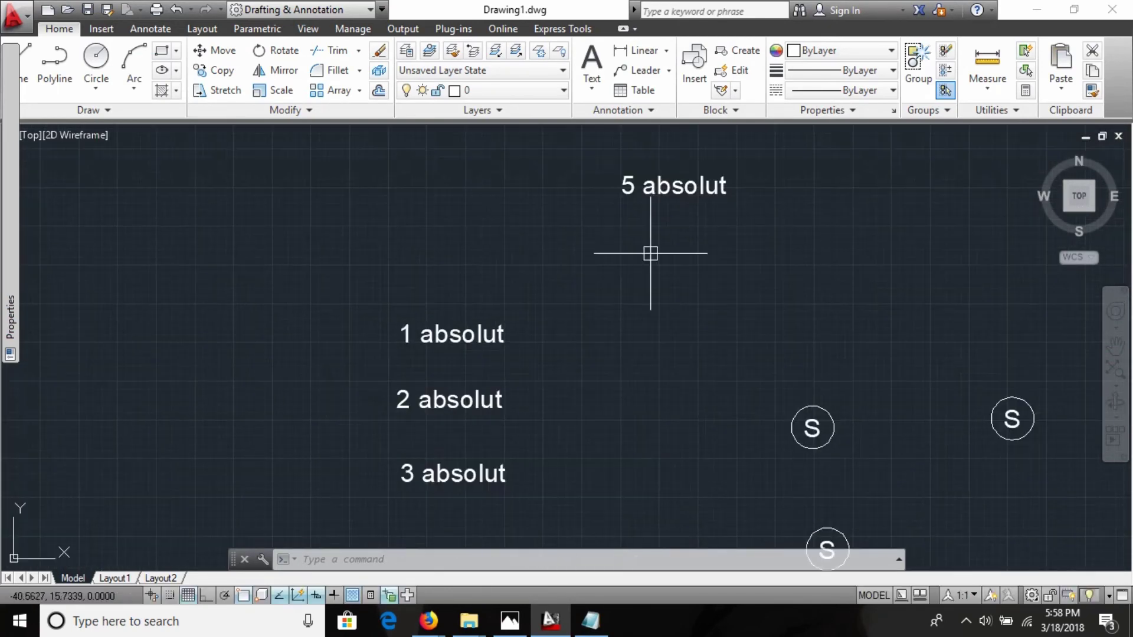
{"action": "scroll", "coordinate": [637, 225], "scroll_direction": "up", "scroll_amount": 3}
{"action": "middle_click_drag", "start_coordinate": [763, 197], "coordinate": [473, 432]}
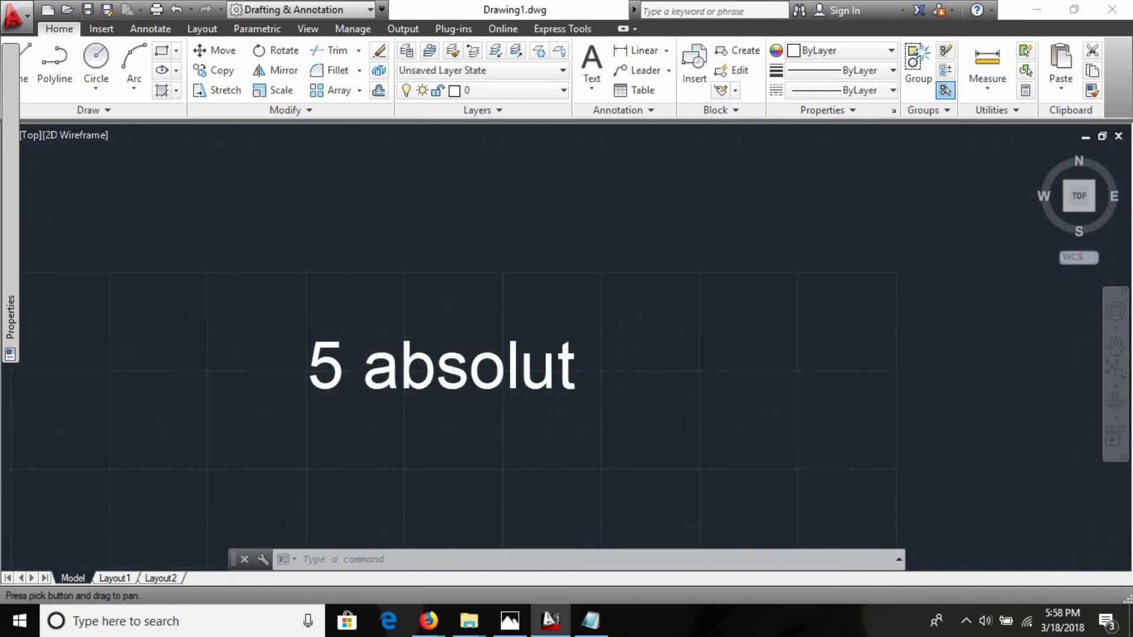
{"action": "left_click", "coordinate": [498, 369]}
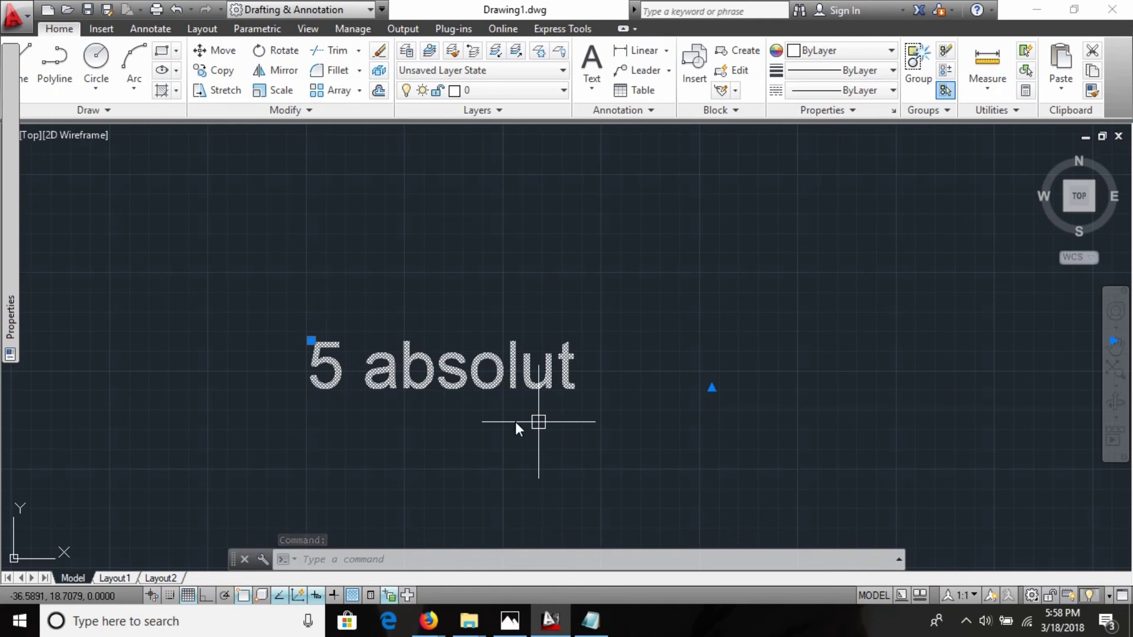
{"action": "type", "text": "TCAs"}
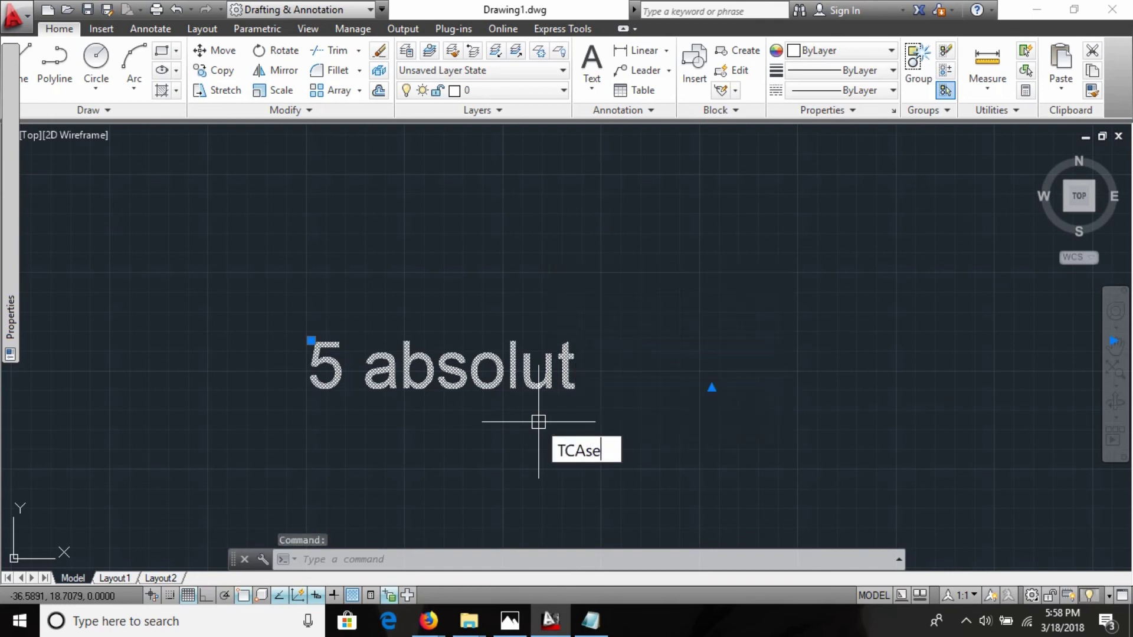
{"action": "type", "text": "e"}
{"action": "key", "text": "Return"}
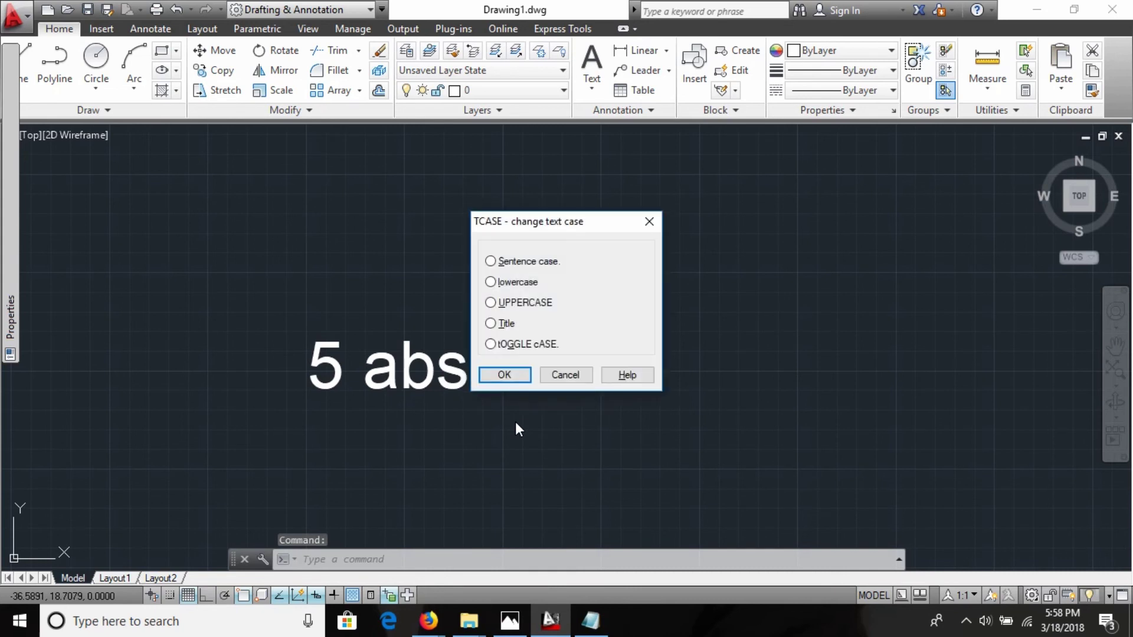
{"action": "left_click", "coordinate": [503, 375]}
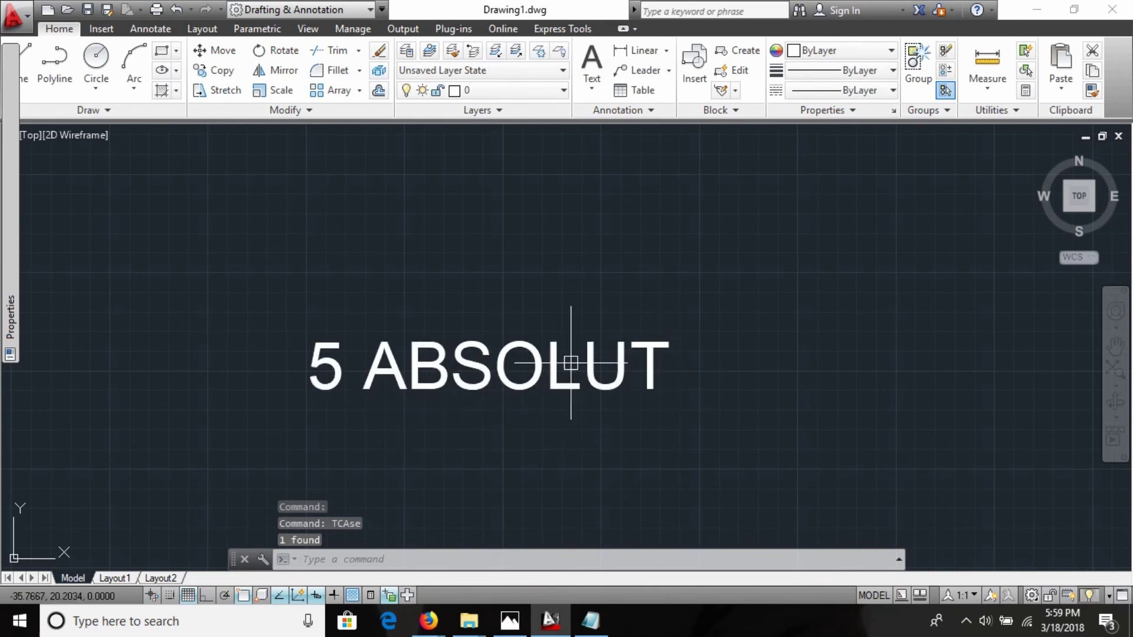
{"action": "middle_click_drag", "start_coordinate": [492, 353], "coordinate": [526, 323]}
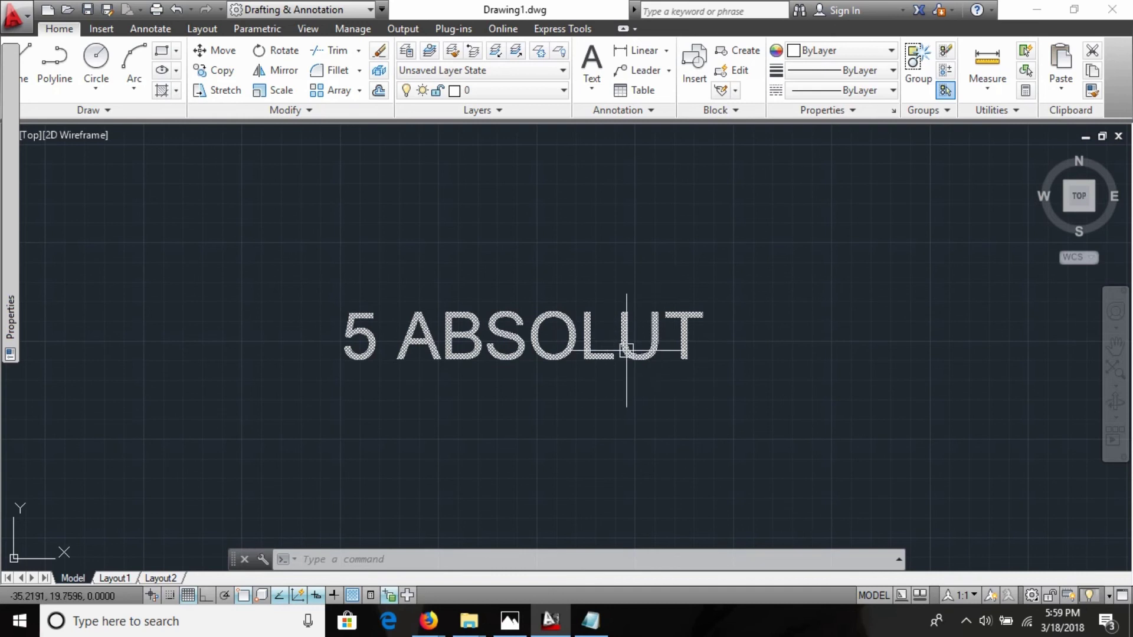
Explode the 5 ABSOLUT text into outline letter geometry with TXTEXP
{"action": "type", "text": "TXT"}
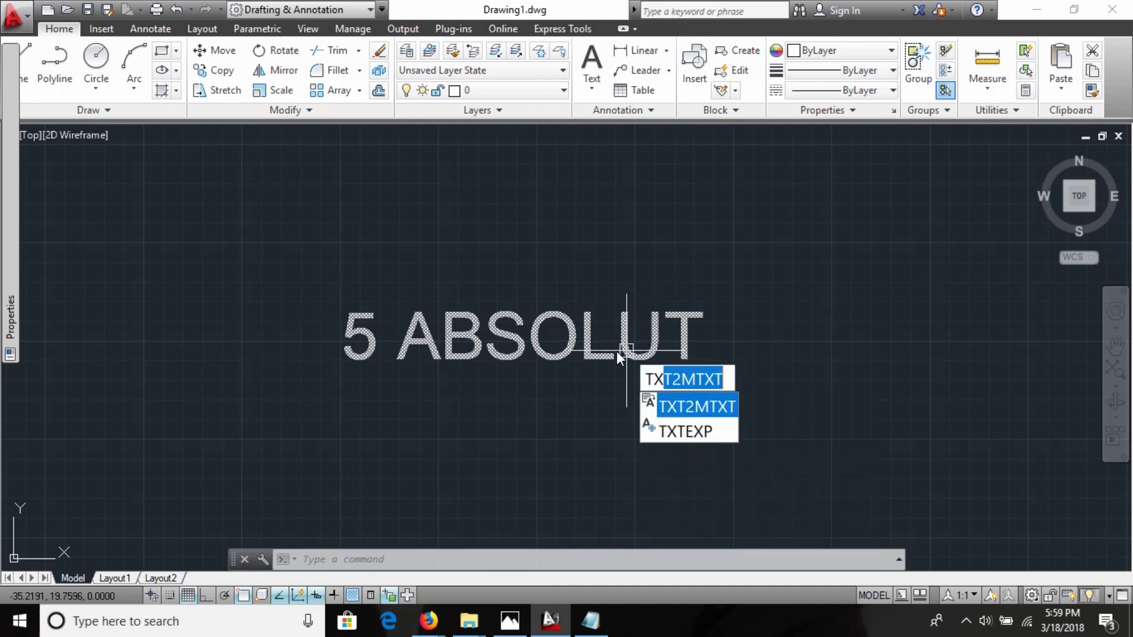
{"action": "type", "text": "exp"}
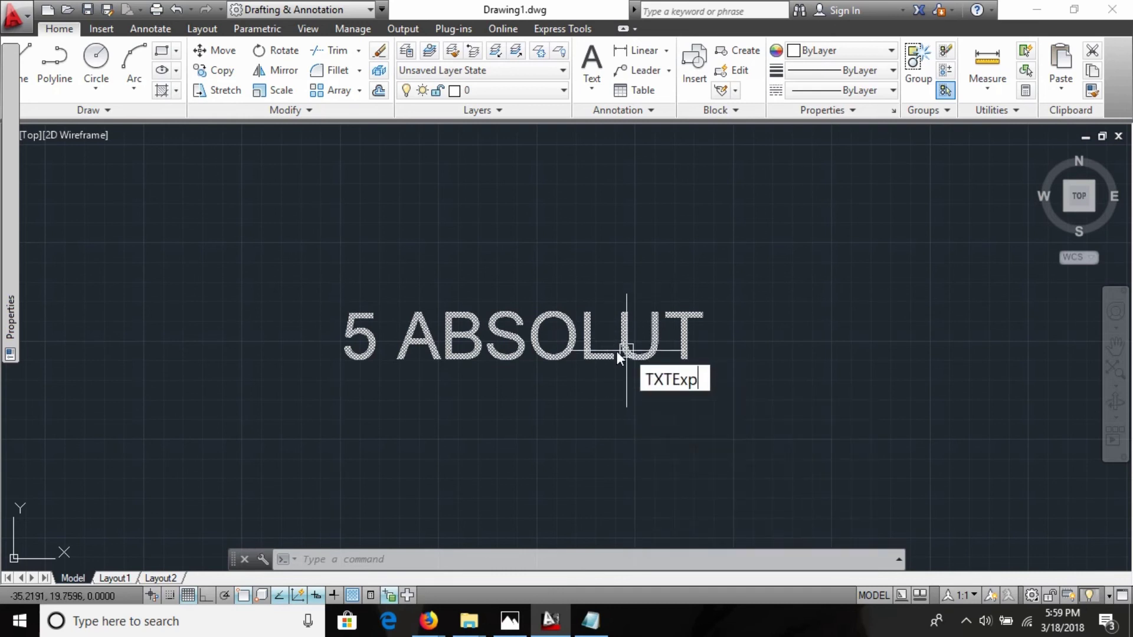
{"action": "key", "text": "Return"}
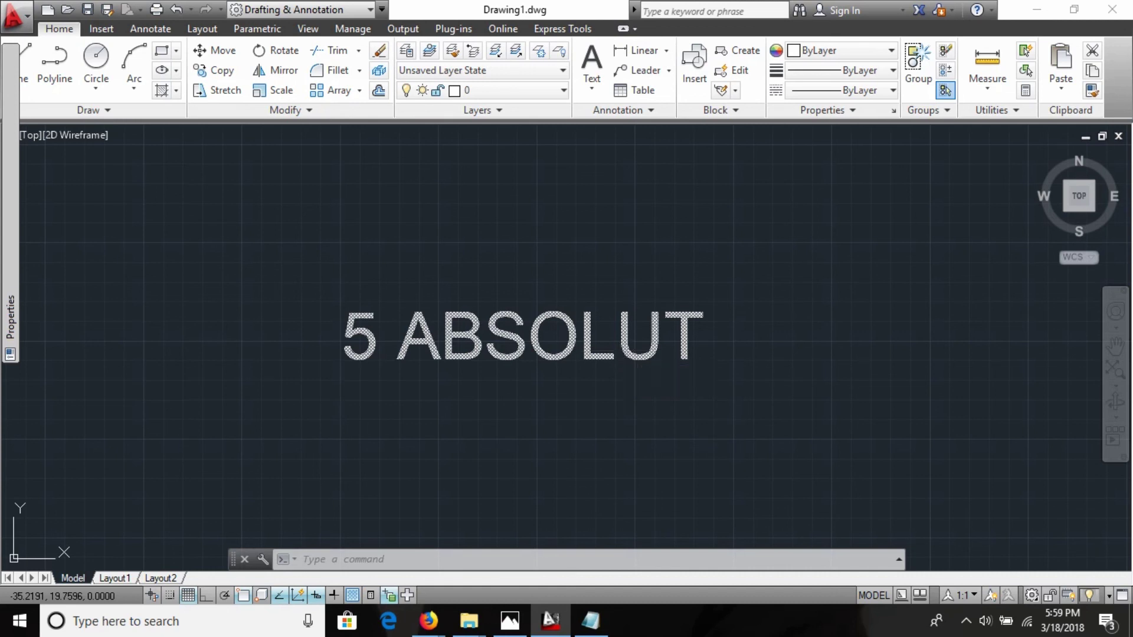
{"action": "left_click", "coordinate": [599, 353]}
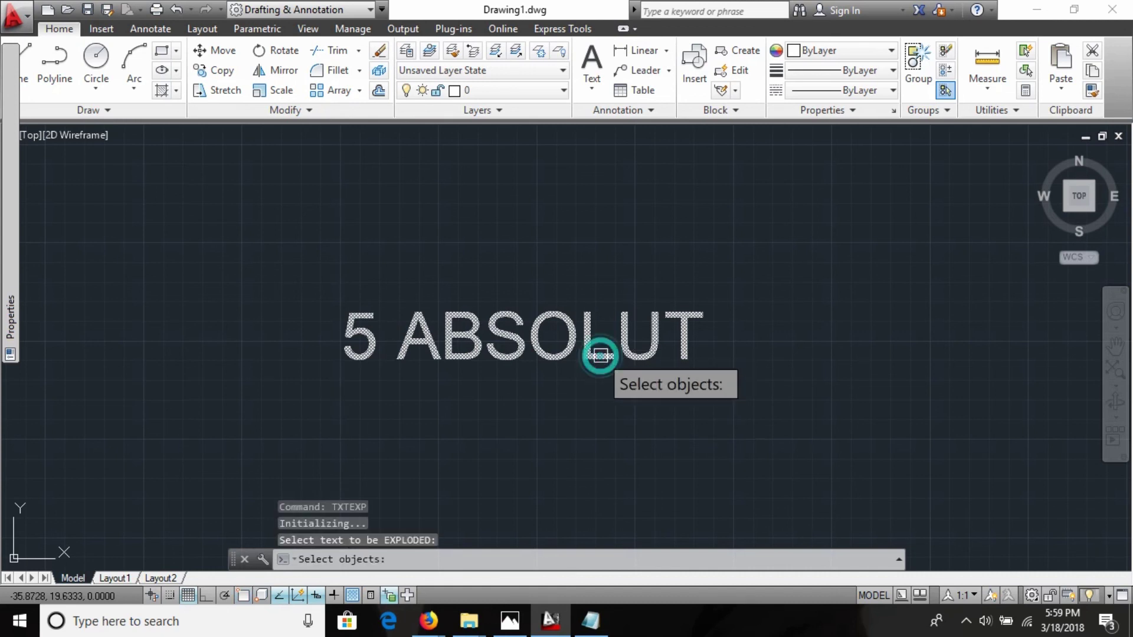
{"action": "key", "text": "Return"}
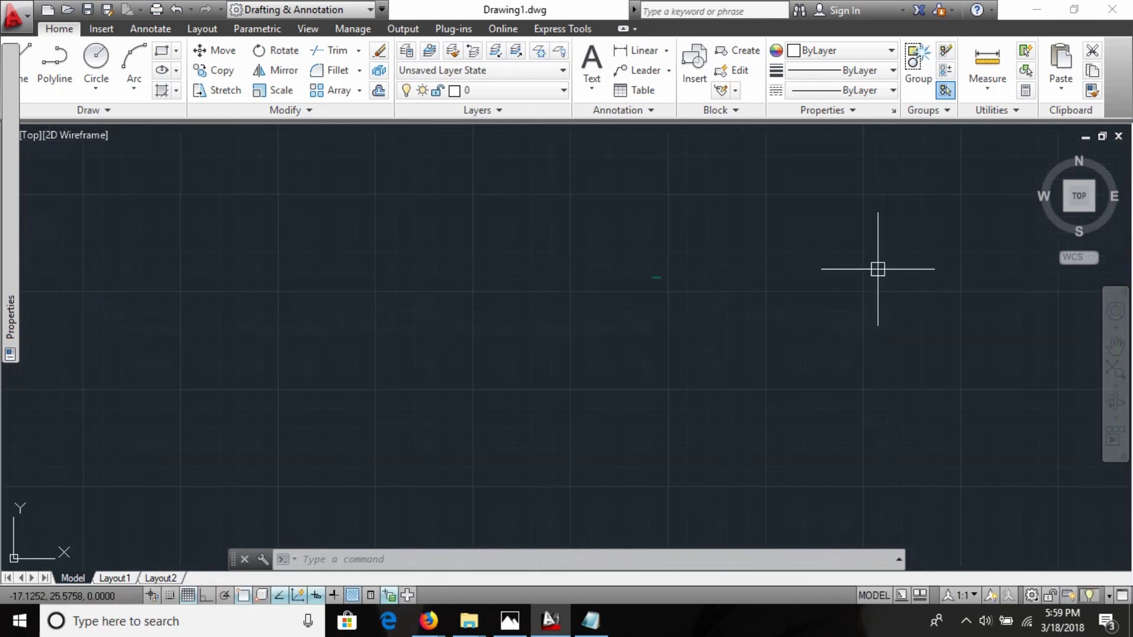
Zoom in and select individual letters to confirm each is now a separate outline piece
{"action": "scroll", "coordinate": [766, 260], "scroll_direction": "up", "scroll_amount": 5}
{"action": "scroll", "coordinate": [328, 379], "scroll_direction": "up", "scroll_amount": 5}
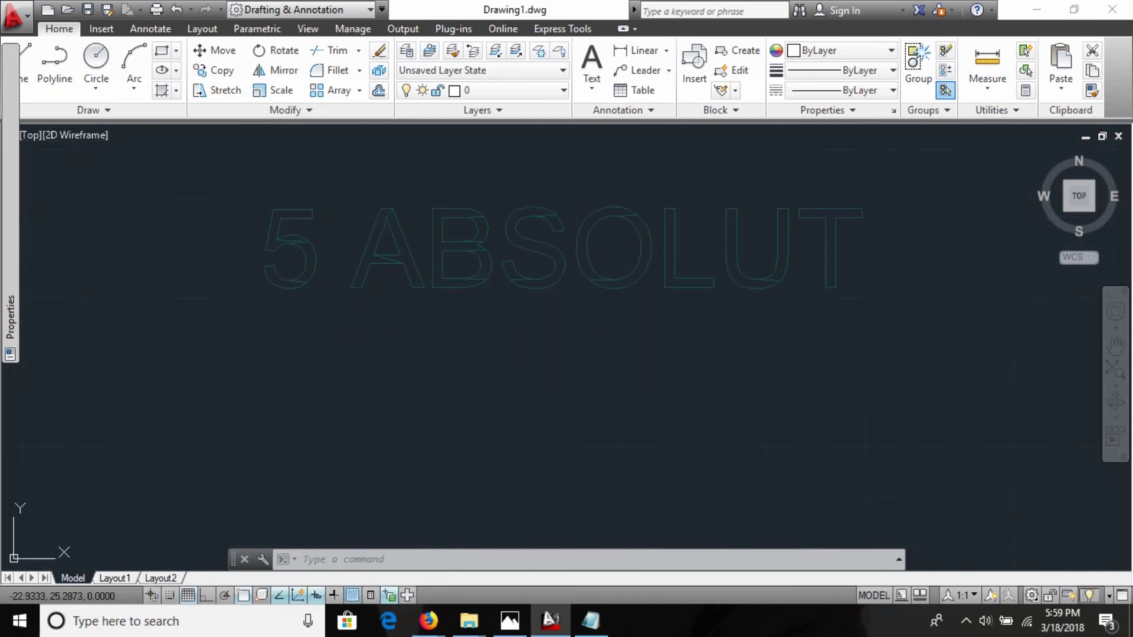
{"action": "middle_click_drag", "start_coordinate": [446, 326], "coordinate": [351, 380]}
{"action": "scroll", "coordinate": [447, 328], "scroll_direction": "up", "scroll_amount": 2}
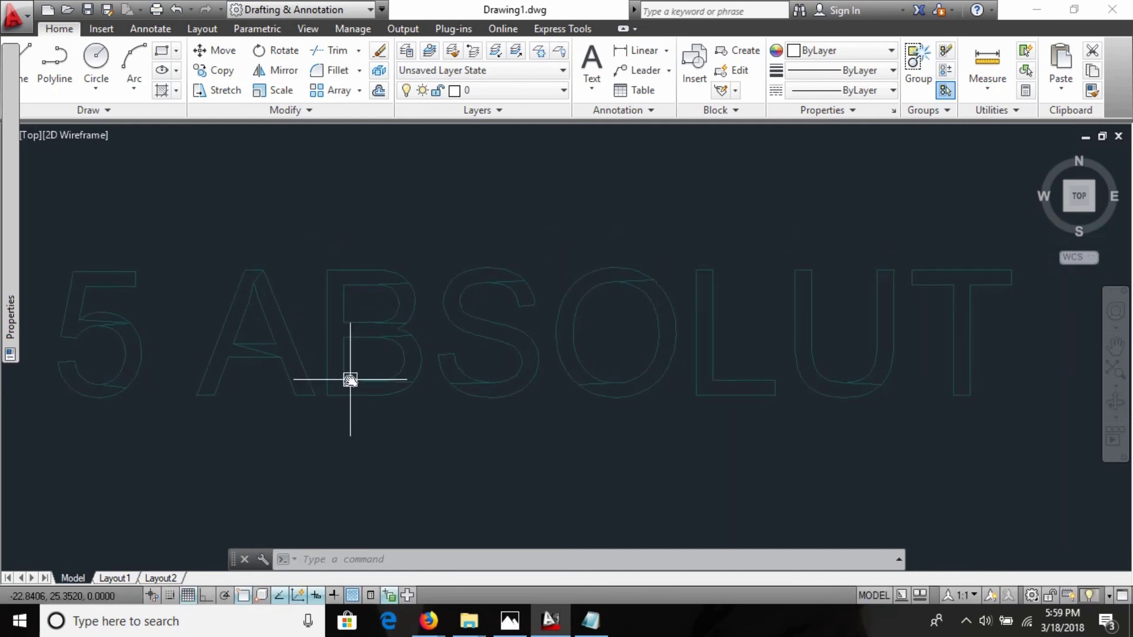
{"action": "left_click", "coordinate": [741, 382]}
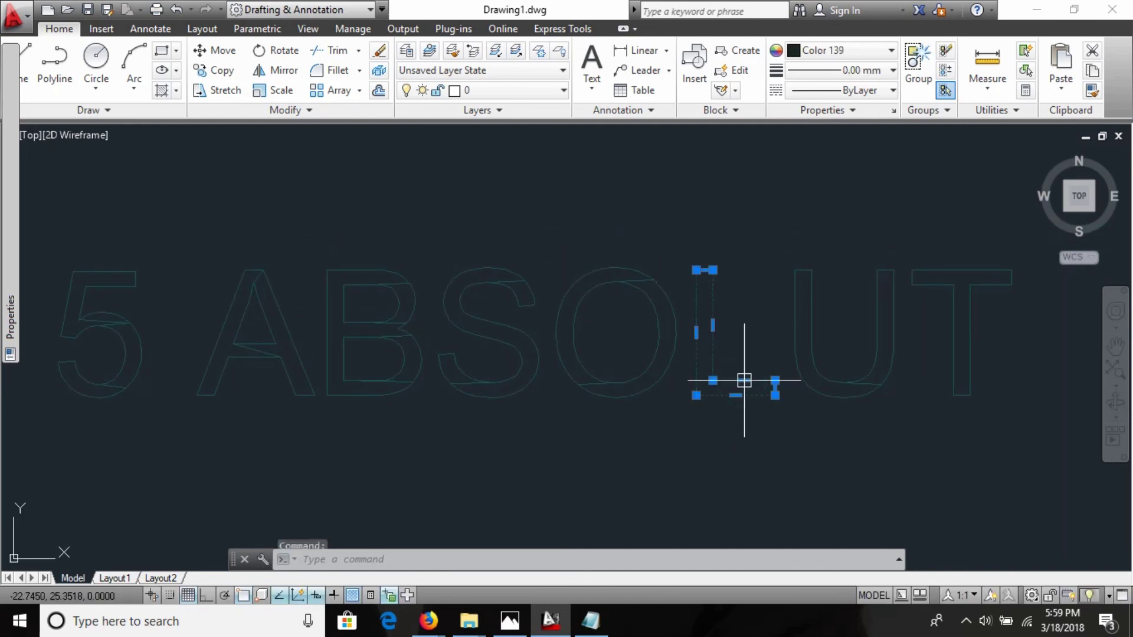
{"action": "key", "text": "Escape"}
{"action": "key", "text": "Escape"}
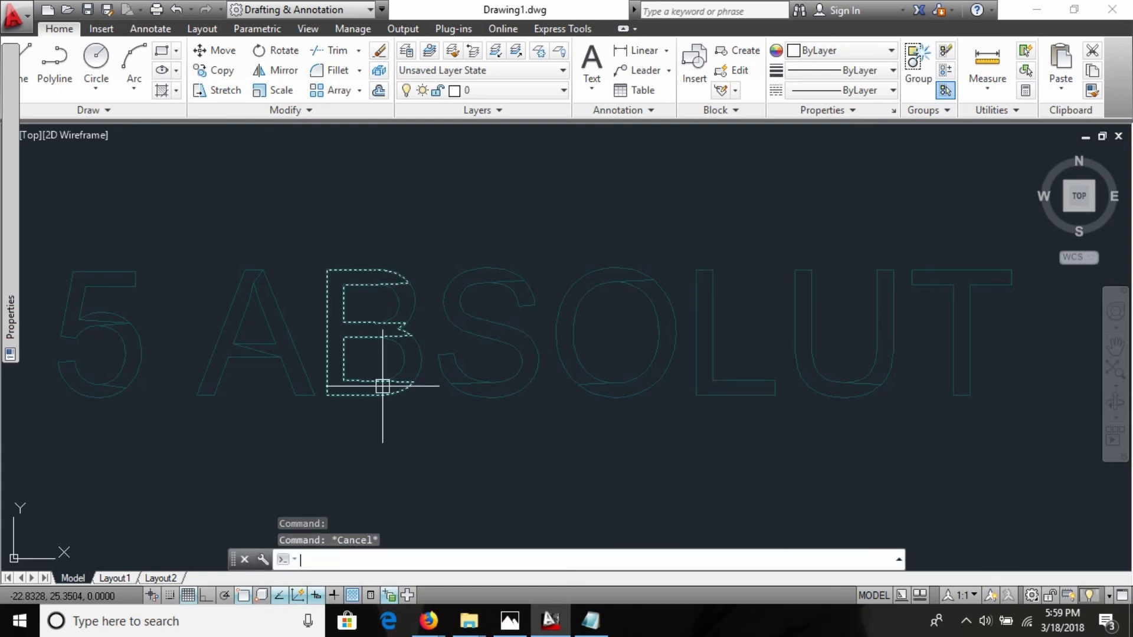
{"action": "scroll", "coordinate": [625, 422], "scroll_direction": "down", "scroll_amount": 10}
{"action": "key", "text": "Escape"}
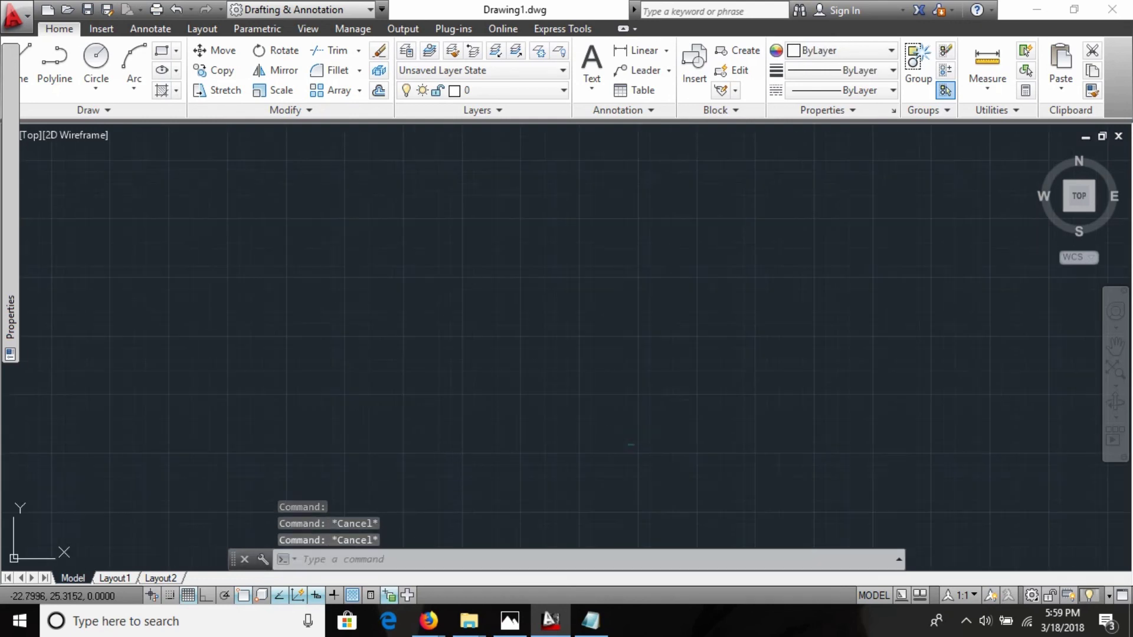
{"action": "scroll", "coordinate": [519, 265], "scroll_direction": "down", "scroll_amount": 5}
{"action": "mouse_move", "coordinate": [539, 349]}
{"action": "middle_mouse_down"}
{"action": "mouse_move", "coordinate": [619, 374]}
{"action": "mouse_move", "coordinate": [501, 394]}
{"action": "mouse_move", "coordinate": [641, 462]}
{"action": "middle_mouse_up"}
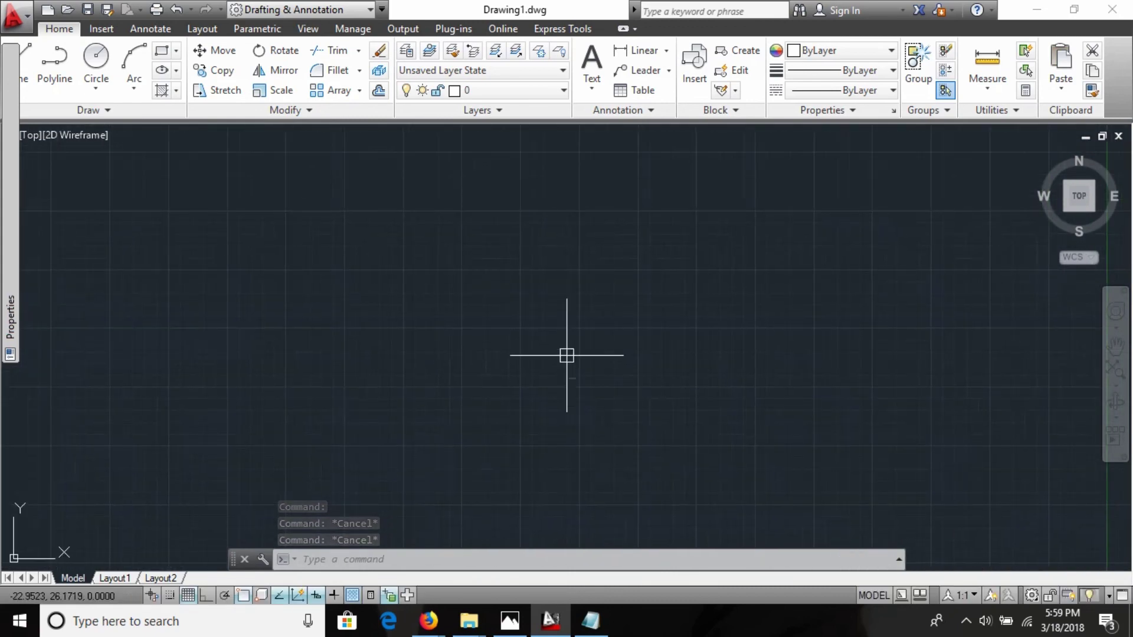
{"action": "scroll", "coordinate": [513, 430], "scroll_direction": "up", "scroll_amount": 10}
{"action": "middle_click_drag", "start_coordinate": [425, 473], "coordinate": [677, 425]}
{"action": "scroll", "coordinate": [677, 425], "scroll_direction": "up", "scroll_amount": 2}
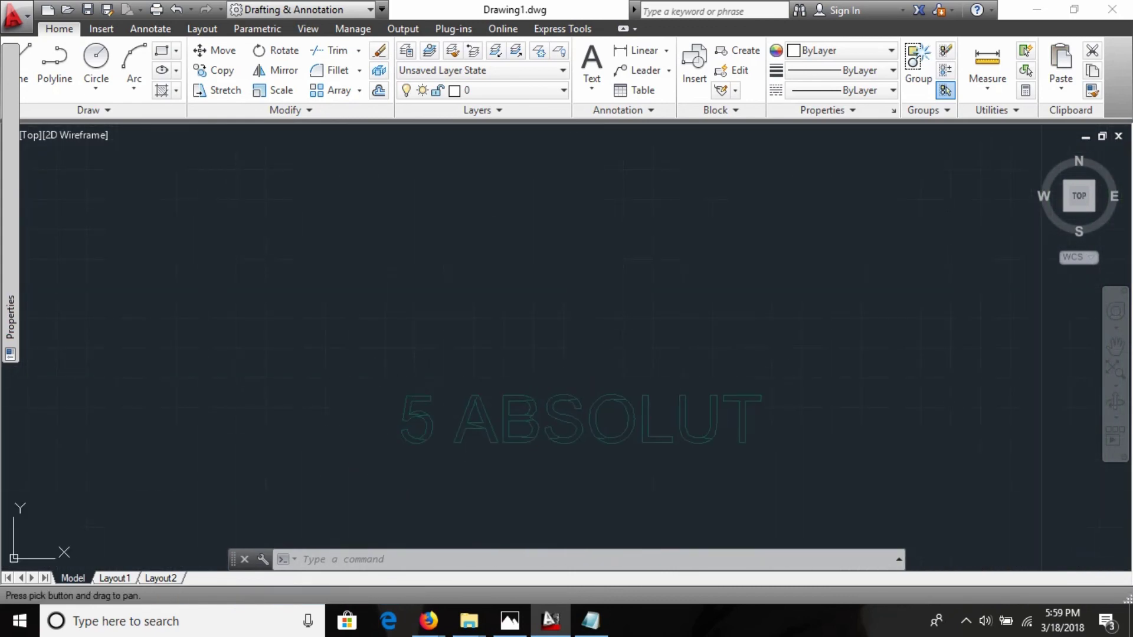
Minimize the notes window and AutoCAD to reveal File Explorer
{"action": "key", "text": "alt+Tab"}
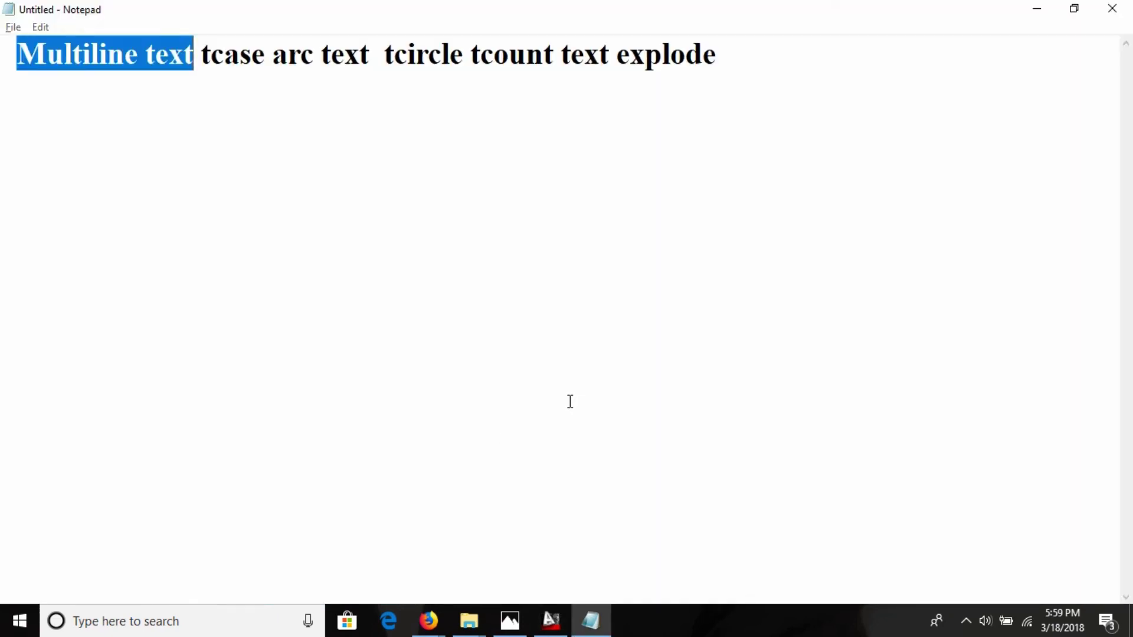
{"action": "key", "text": "alt+Tab"}
{"action": "key", "text": "alt+Tab"}
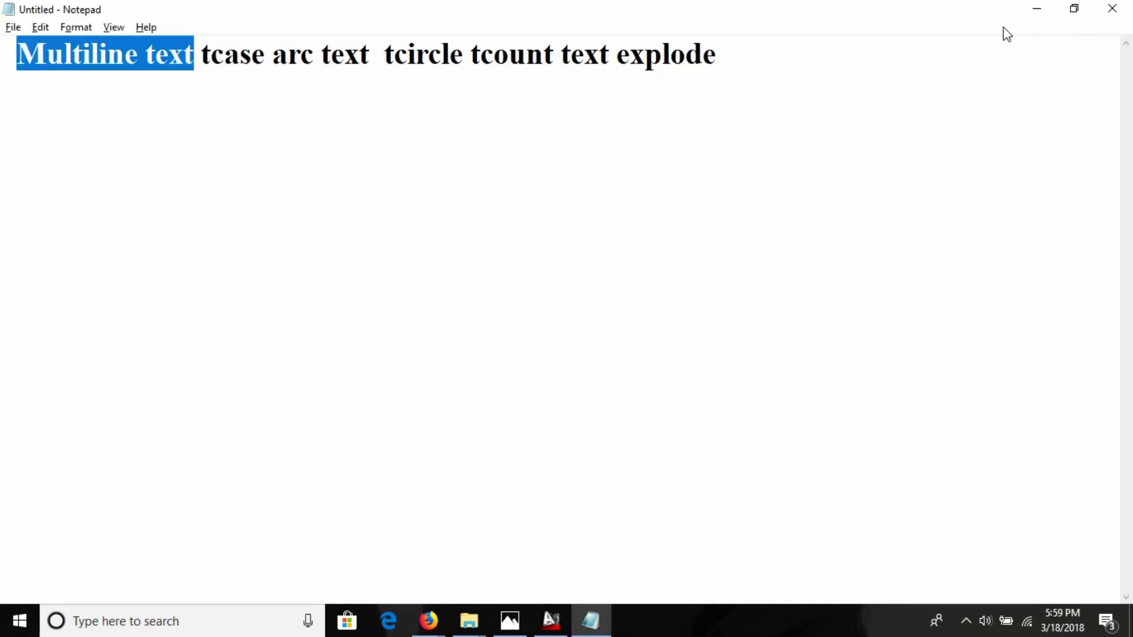
{"action": "left_click", "coordinate": [1038, 10]}
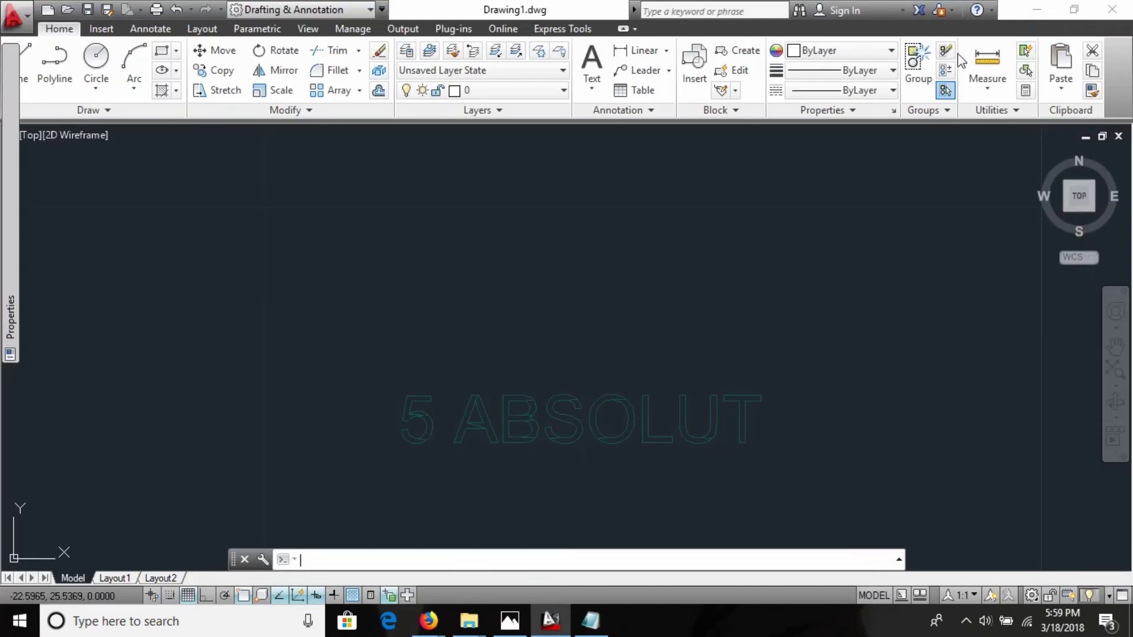
{"action": "left_click", "coordinate": [1038, 10]}
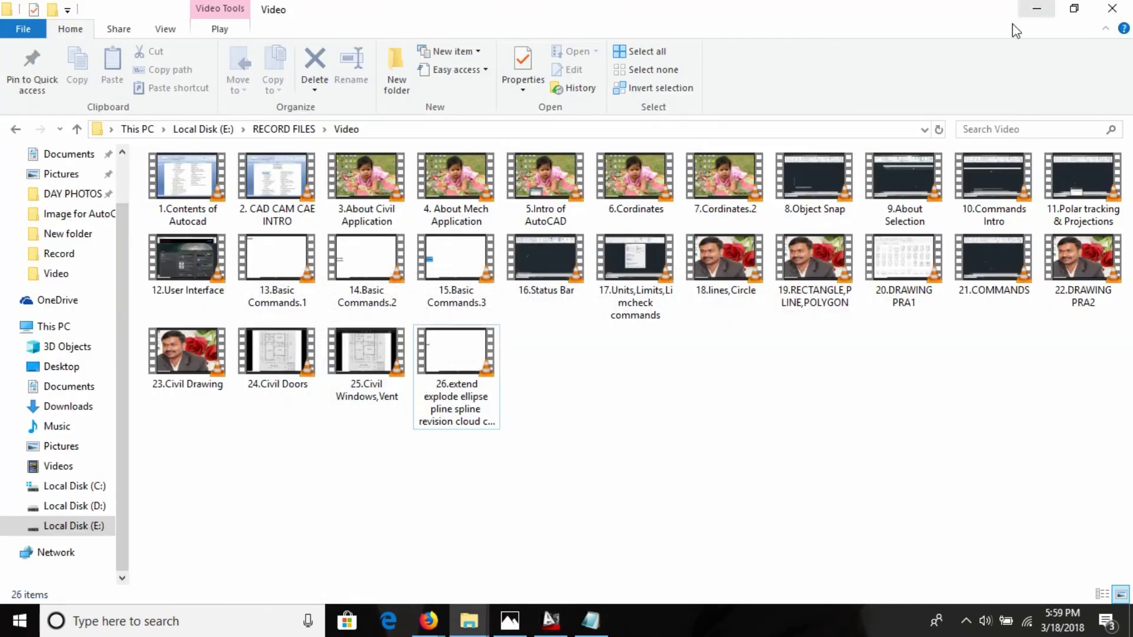
Minimize the Video and Record folders, the photo viewer, and the Image for AutoCAD folder
{"action": "left_click", "coordinate": [1038, 17]}
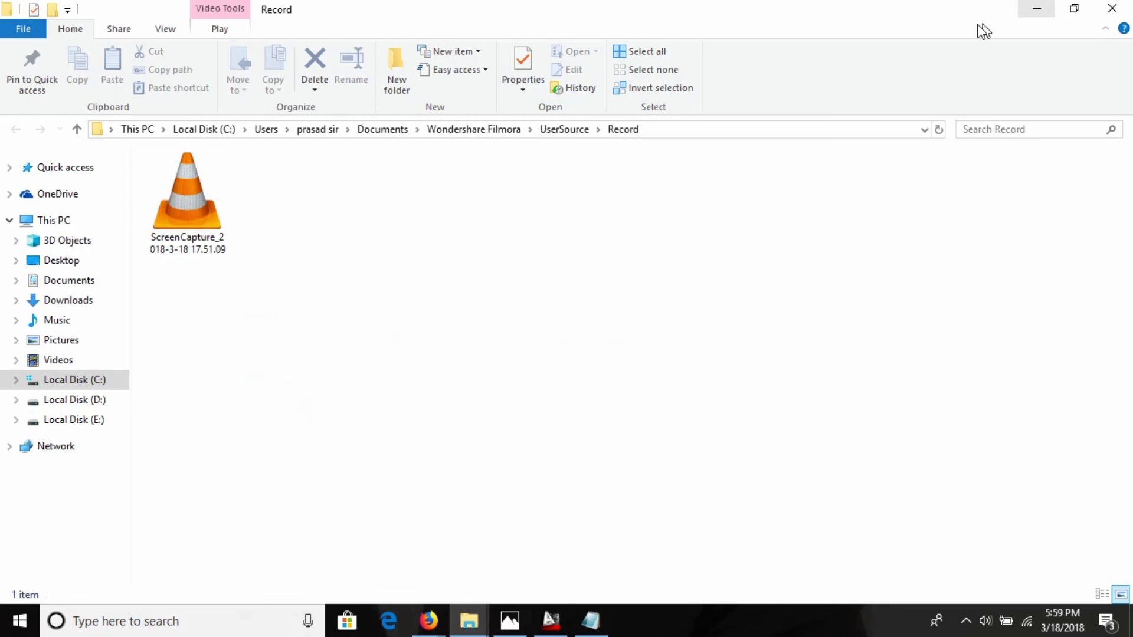
{"action": "left_click", "coordinate": [1040, 12]}
{"action": "left_click", "coordinate": [1033, 15]}
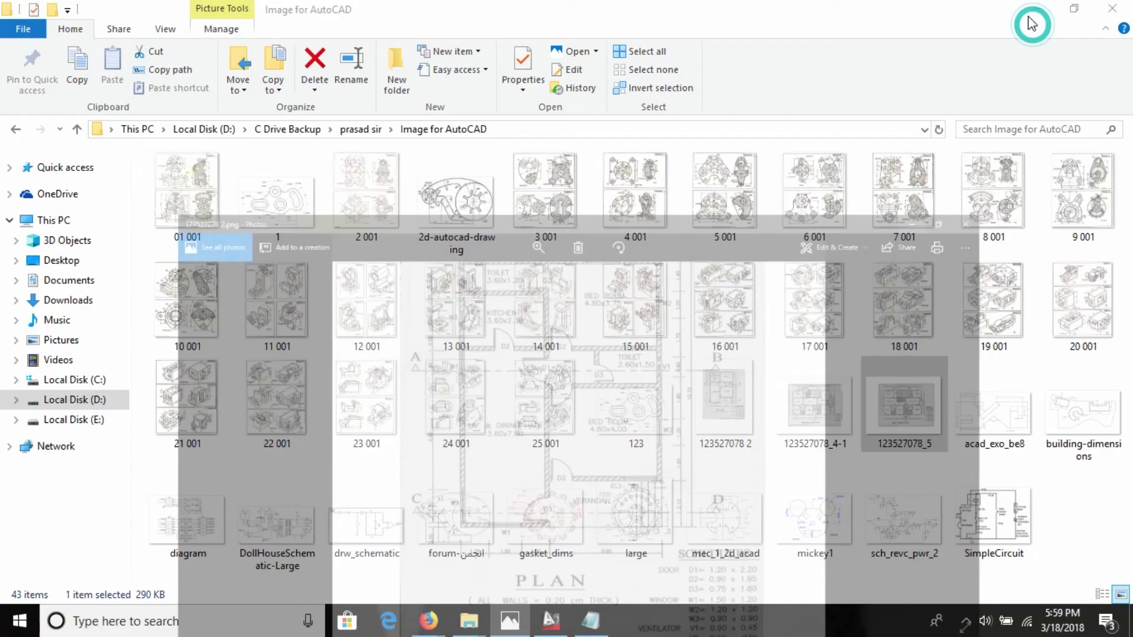
{"action": "left_click", "coordinate": [1037, 9]}
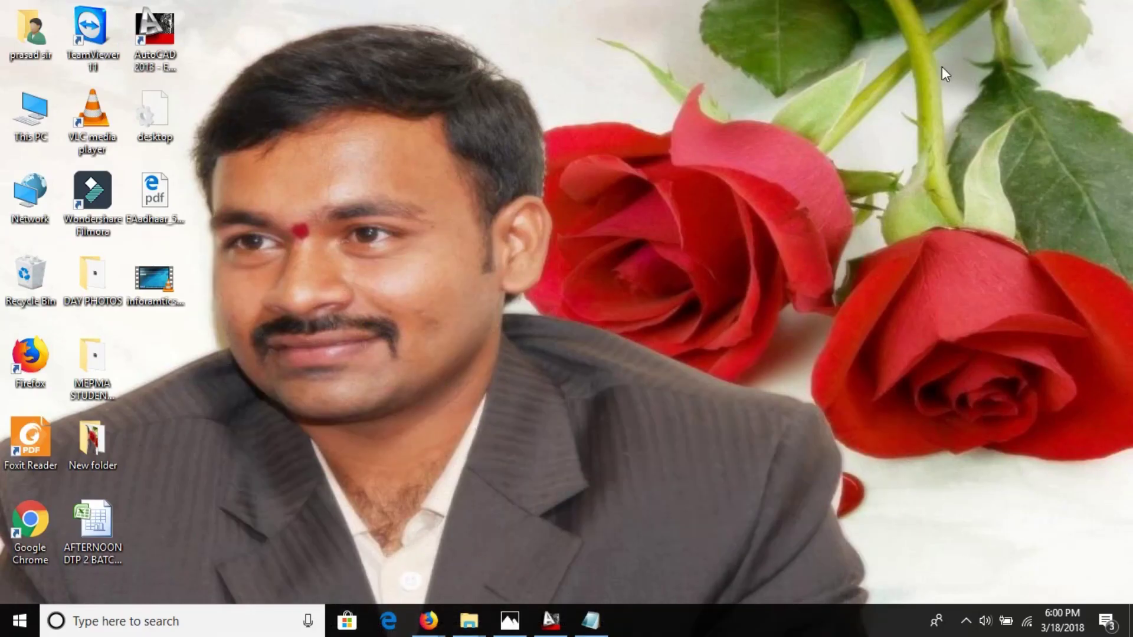